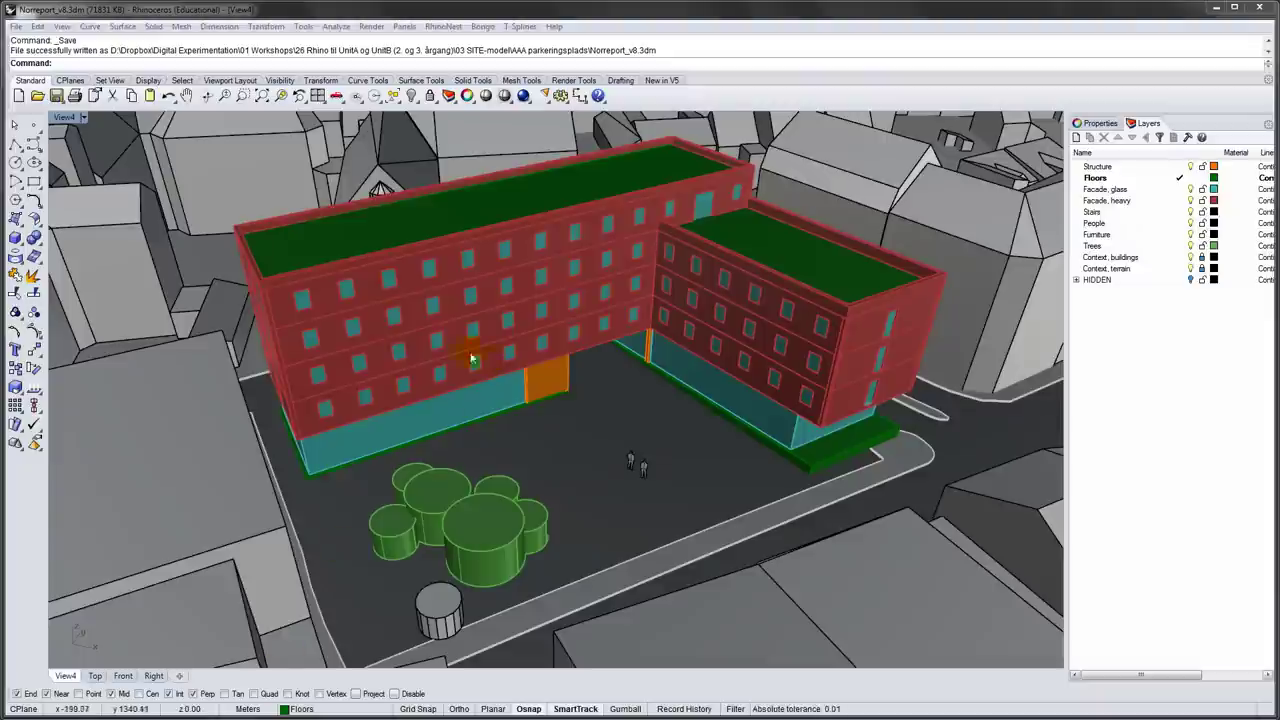
- Switch View4 to Wireframe display, then back to Shaded and on to Rendered
left_click(83, 118)
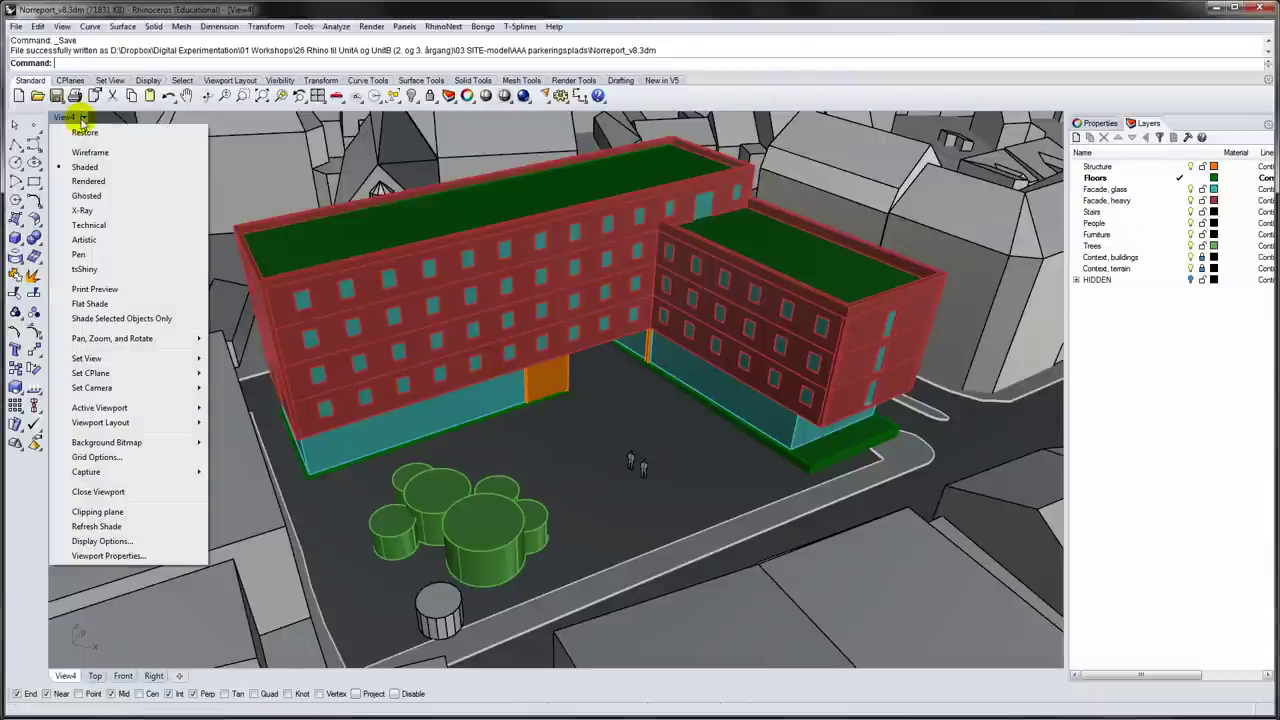
left_click(88, 152)
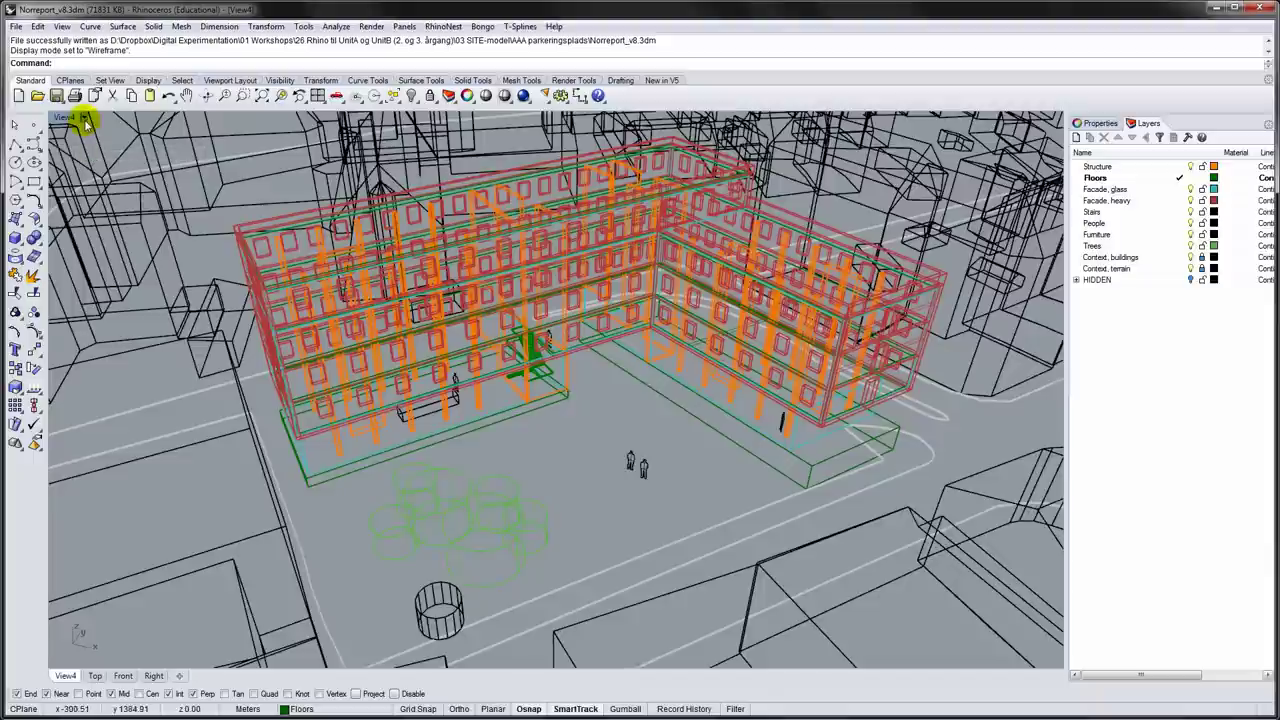
left_click(84, 118)
left_click(86, 164)
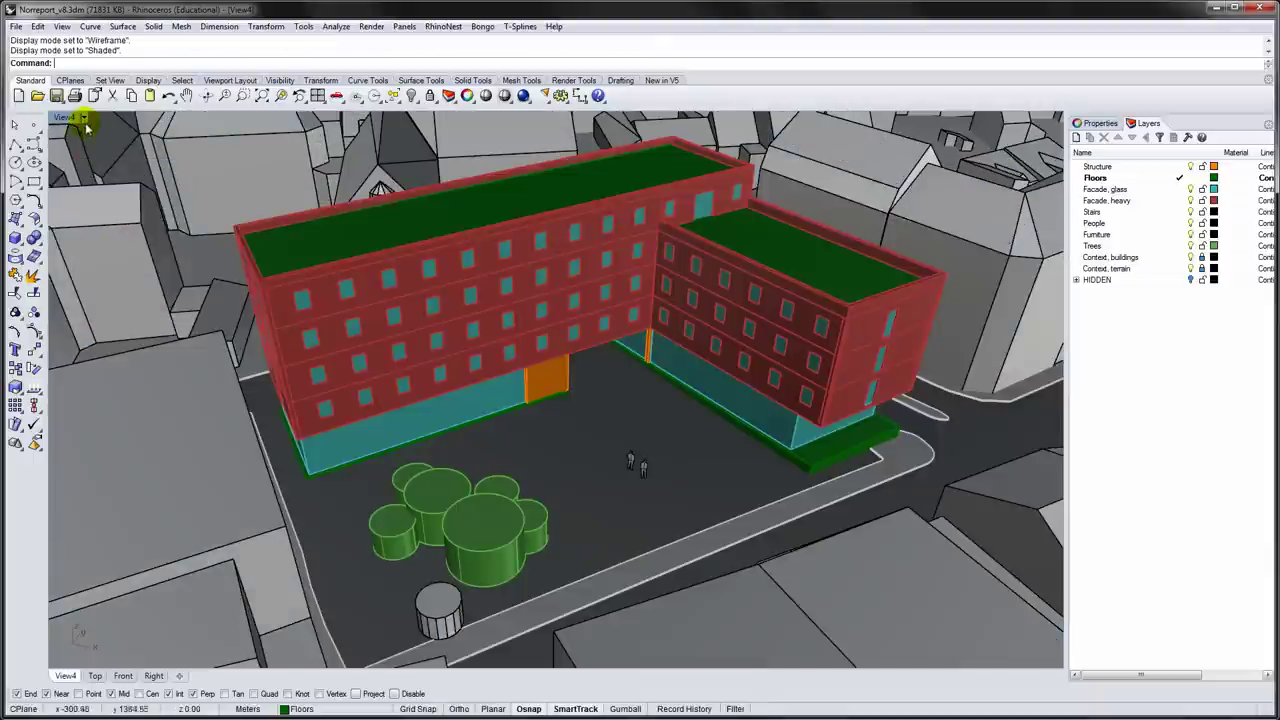
left_click(83, 118)
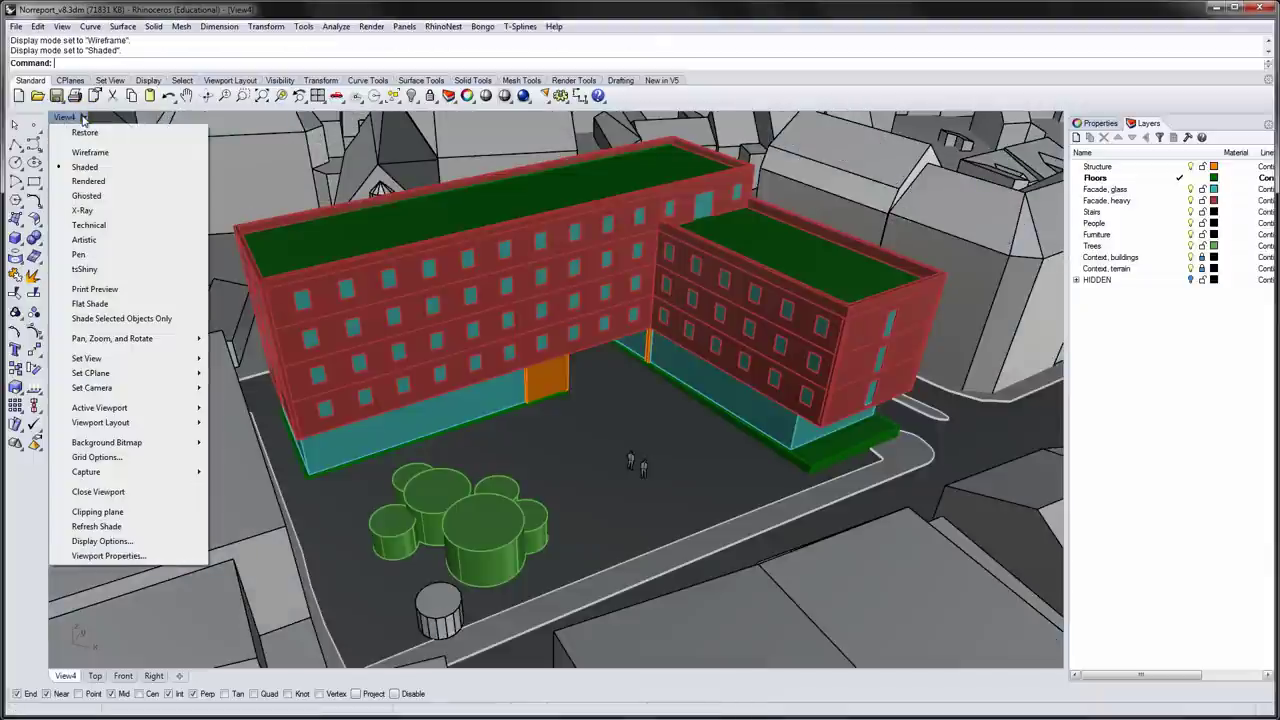
left_click(88, 181)
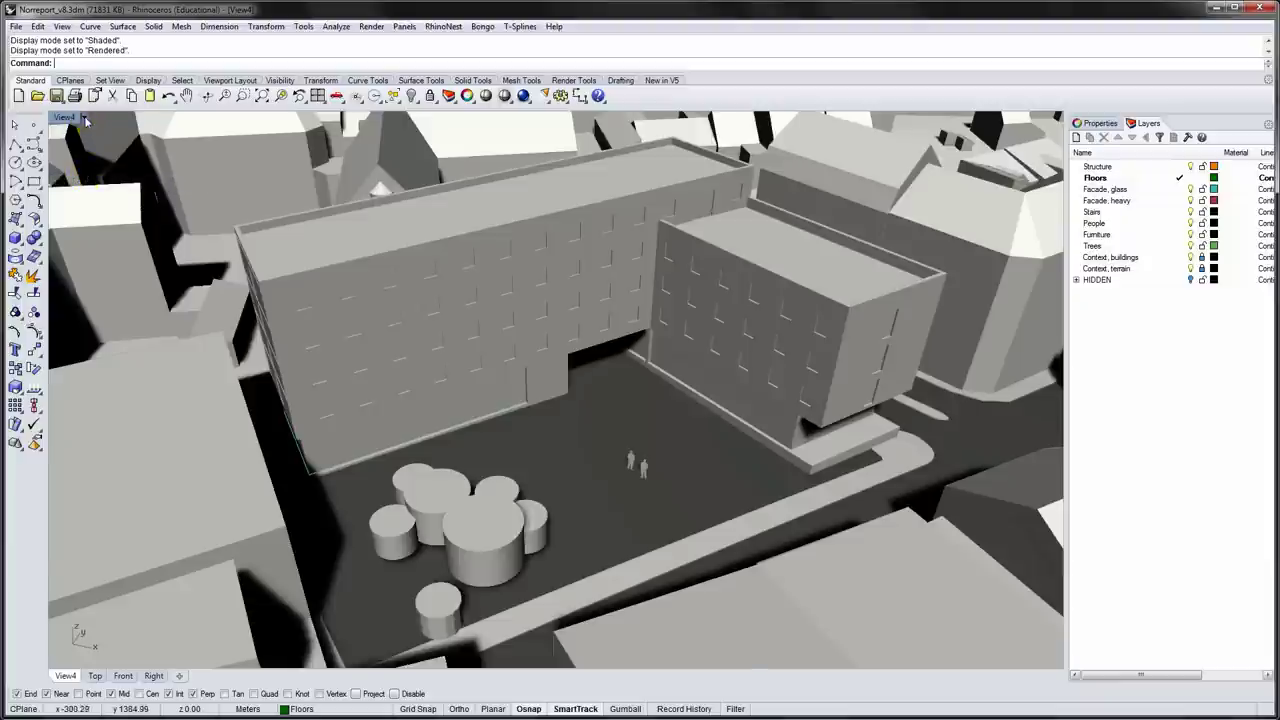
- Preview View4 in the Artistic and Pen styles, then return it to Rendered
left_click(84, 117)
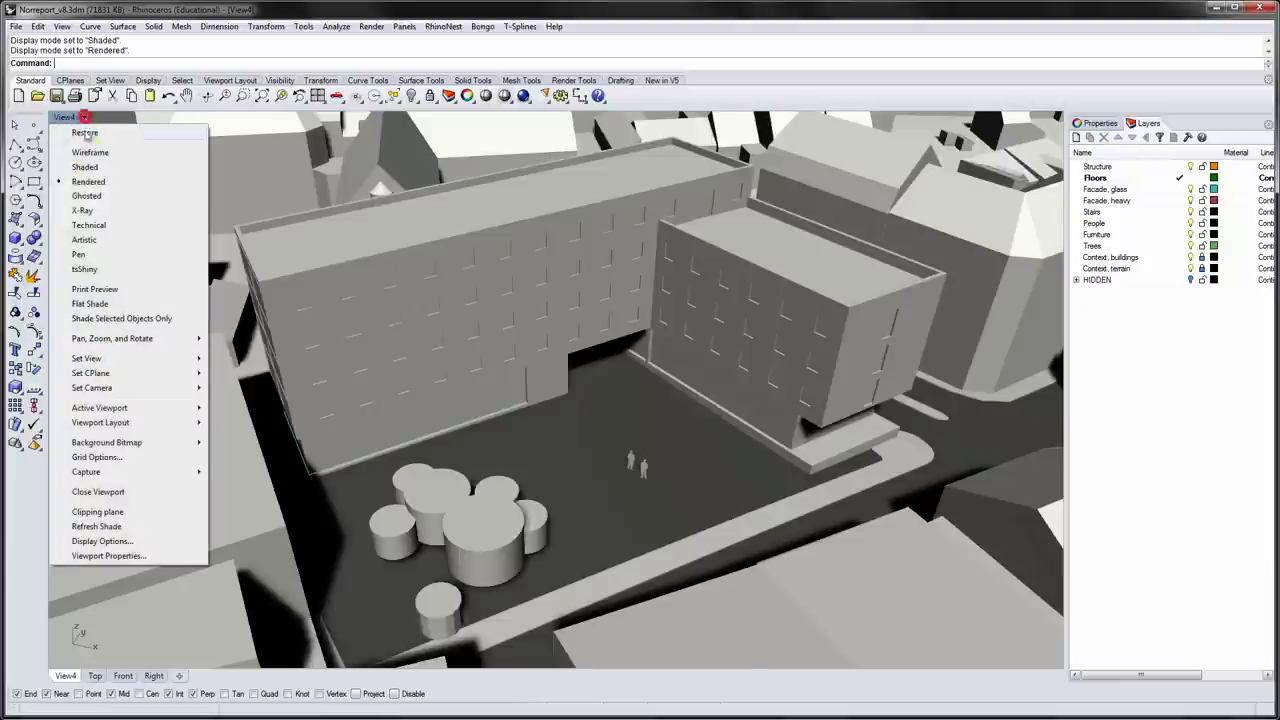
left_click(88, 239)
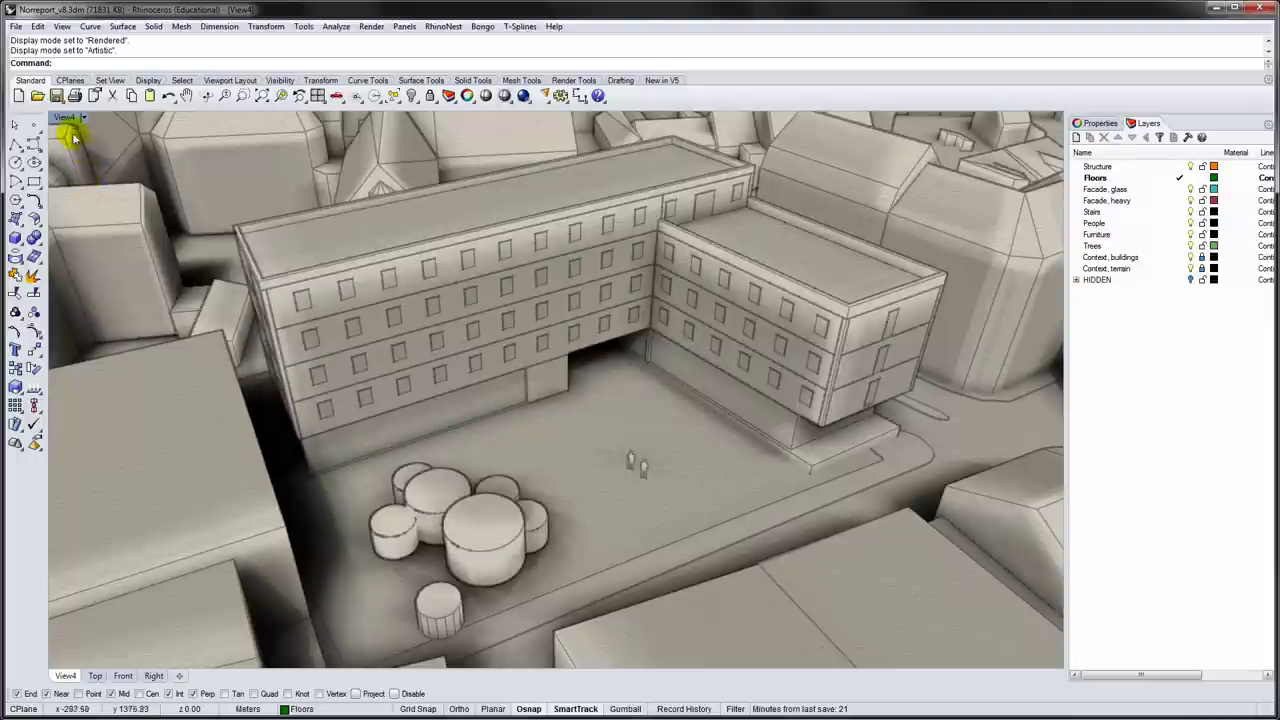
left_click(84, 117)
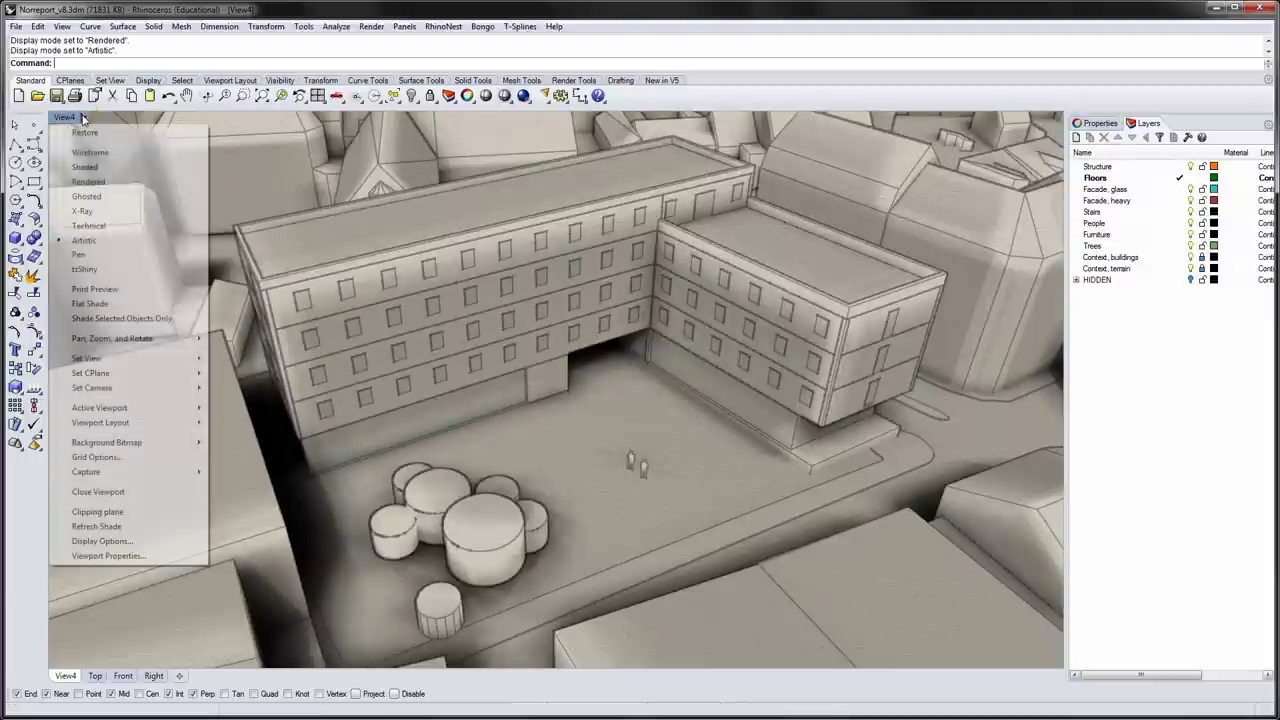
left_click(90, 259)
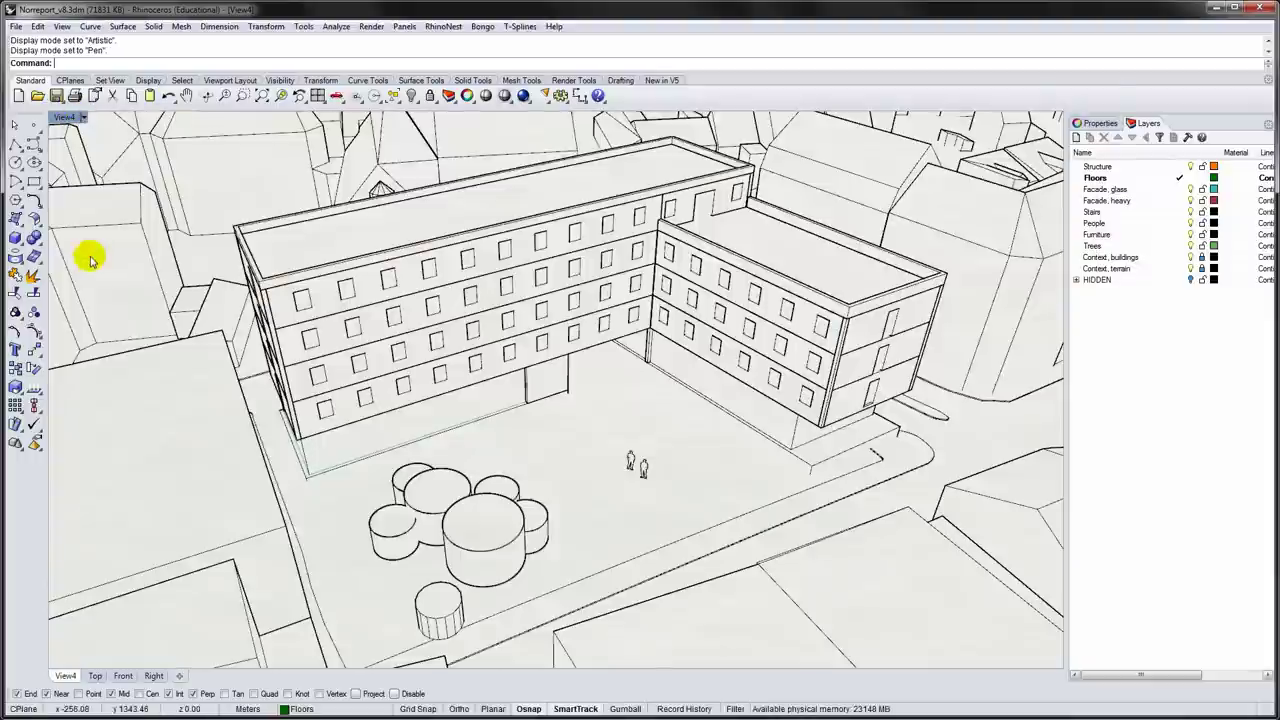
left_click(84, 117)
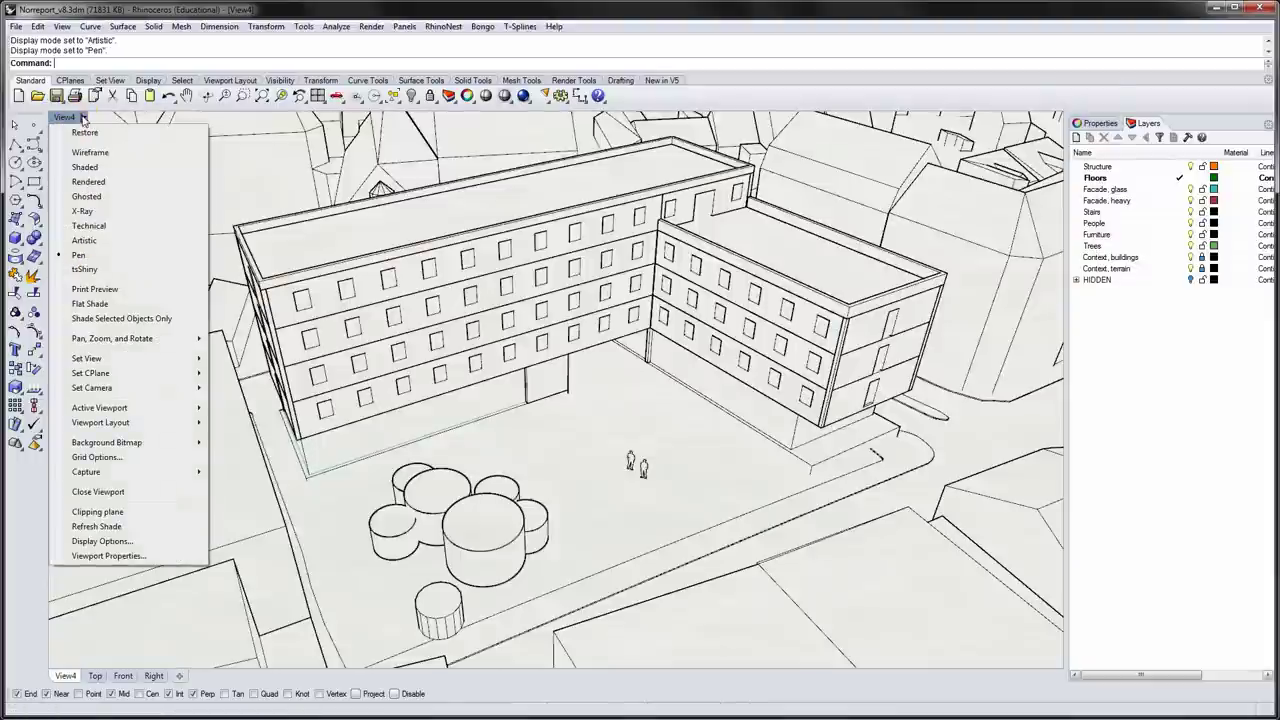
left_click(89, 182)
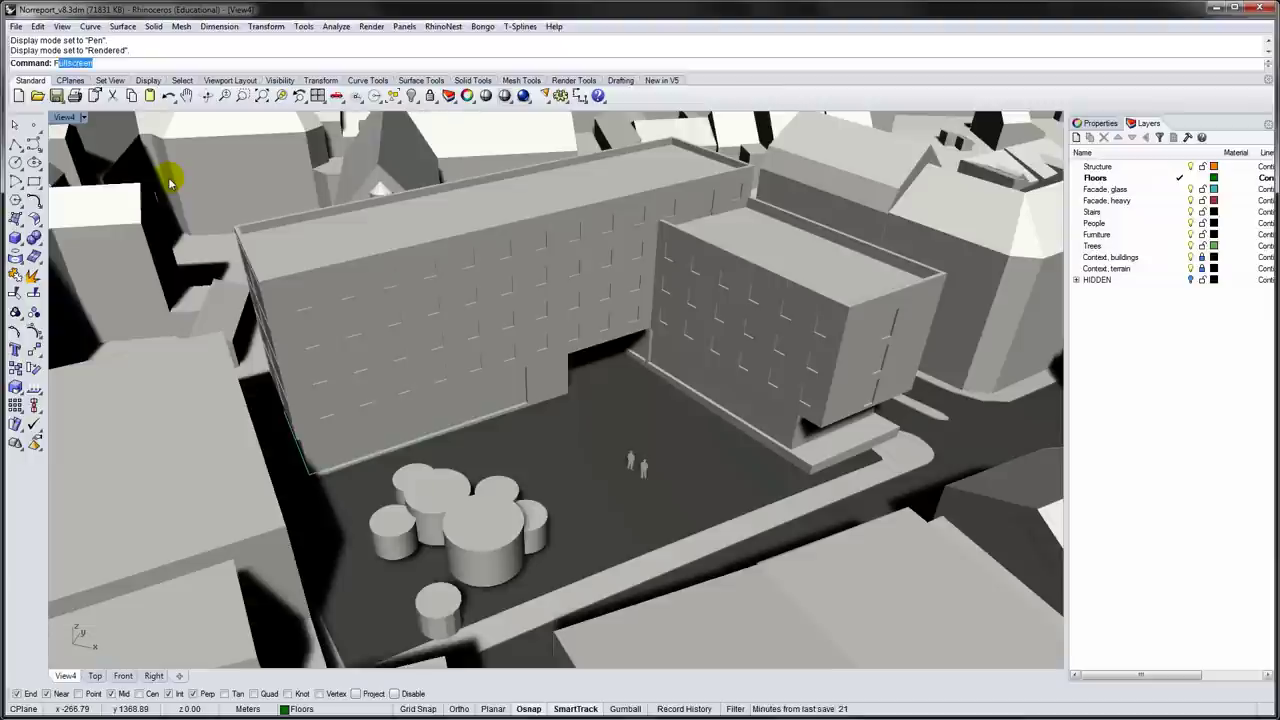
- Preview the perspective fullscreen, orbiting lower to show sky above the rooftops, then exit
key("Return")
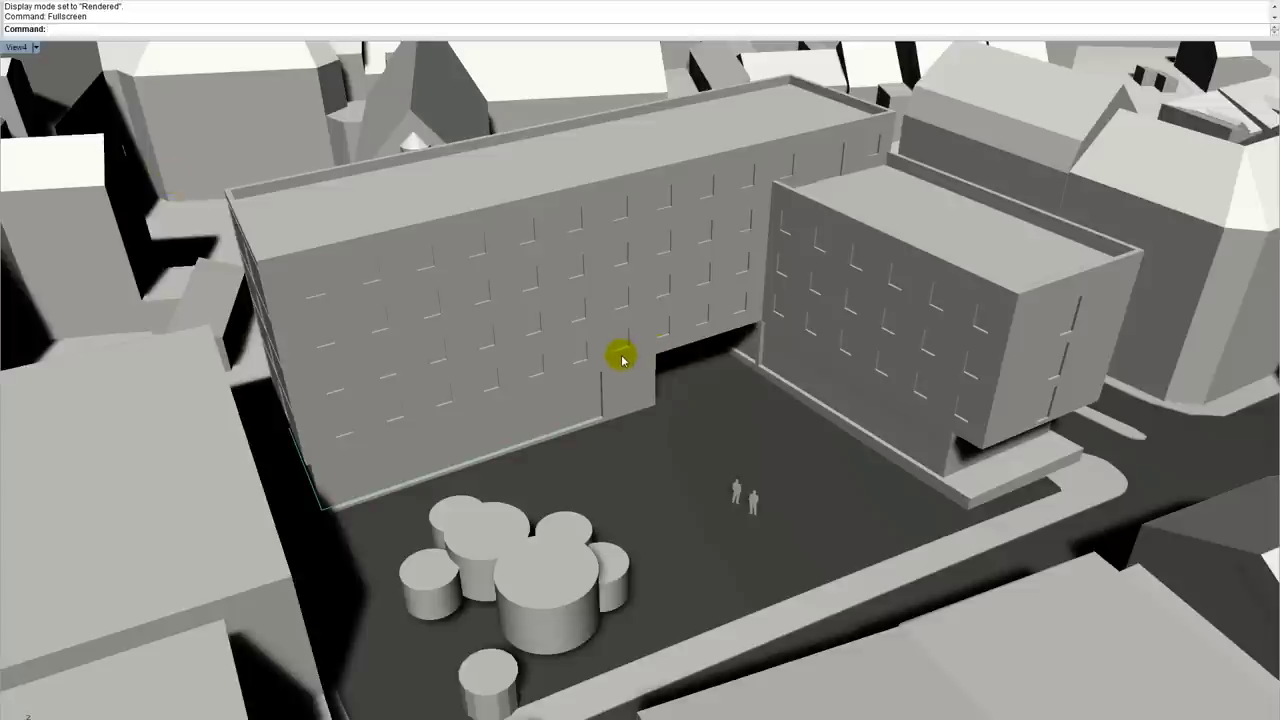
mouse_move(620, 358)
right_mouse_down()
mouse_move(714, 329)
mouse_move(569, 326)
mouse_move(666, 320)
mouse_move(617, 339)
right_mouse_up()
key("Escape")
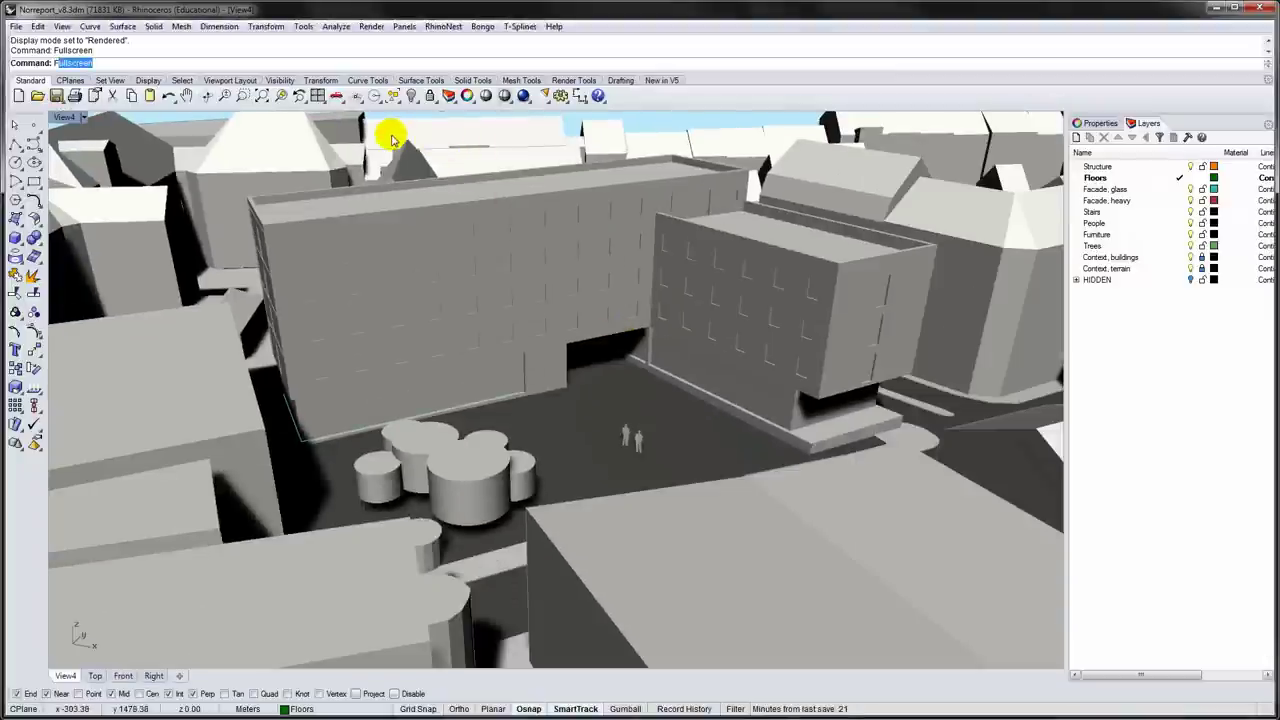
- Run -Fullscreen to set the fullscreen command options
key("BackSpace")
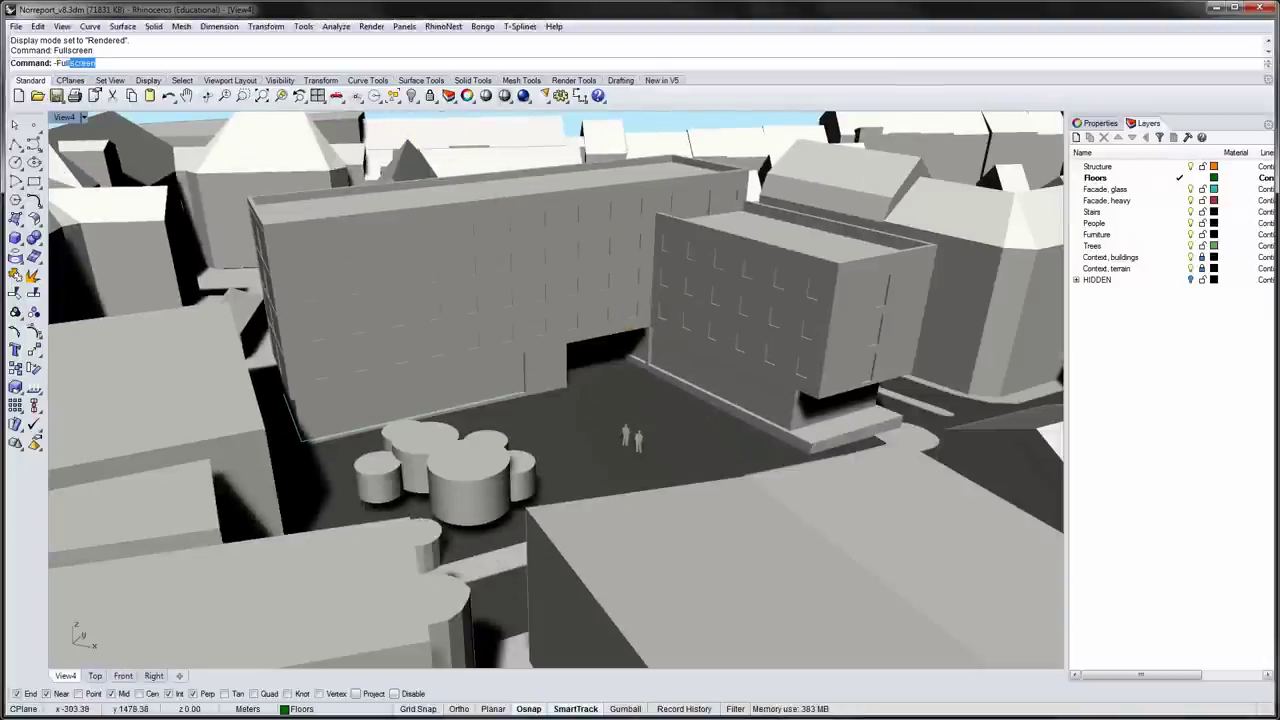
type("-Fu")
key("Return")
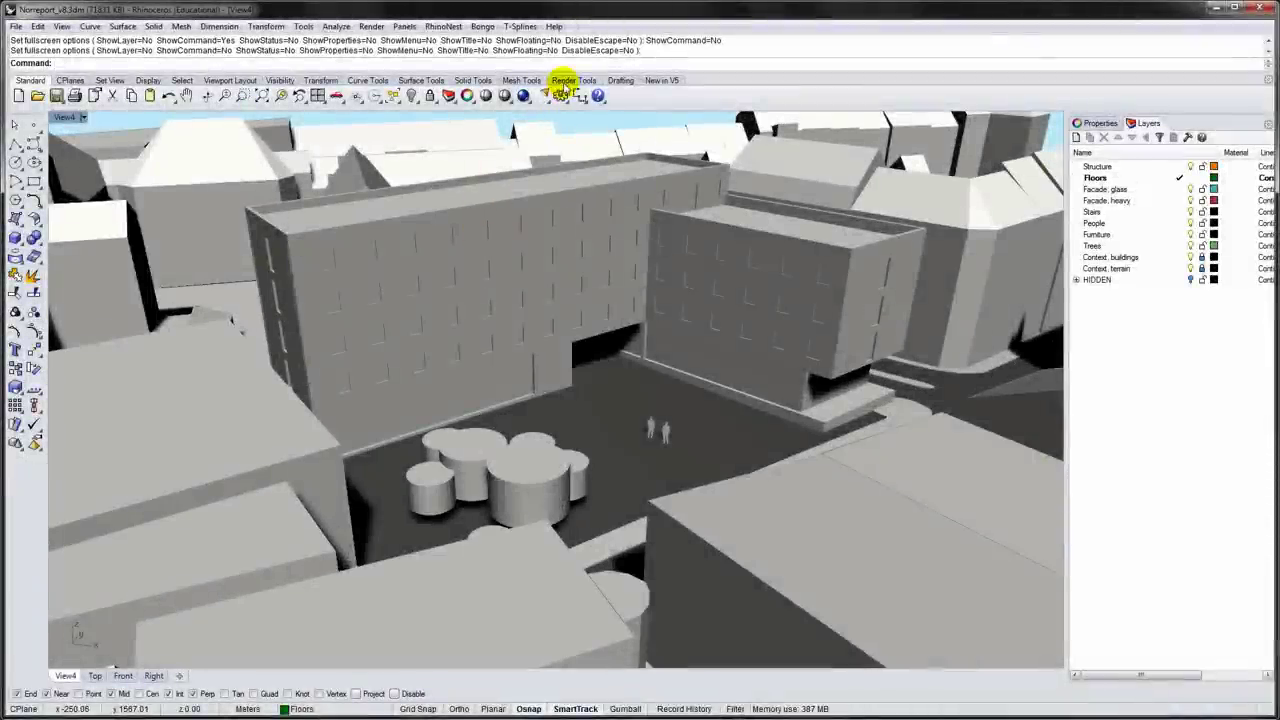
- Open the Sun panel from Render Tools and switch the sun on
left_click(572, 80)
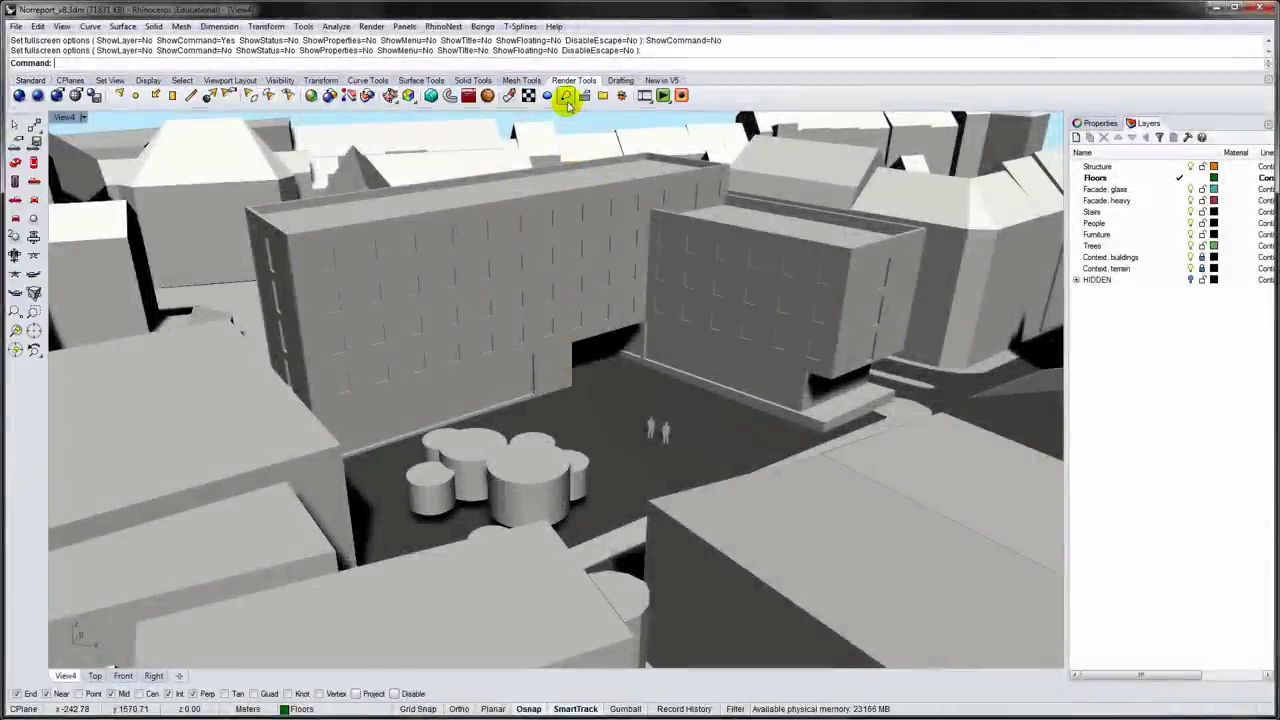
left_click(622, 97)
left_click_drag(430, 165, 951, 251)
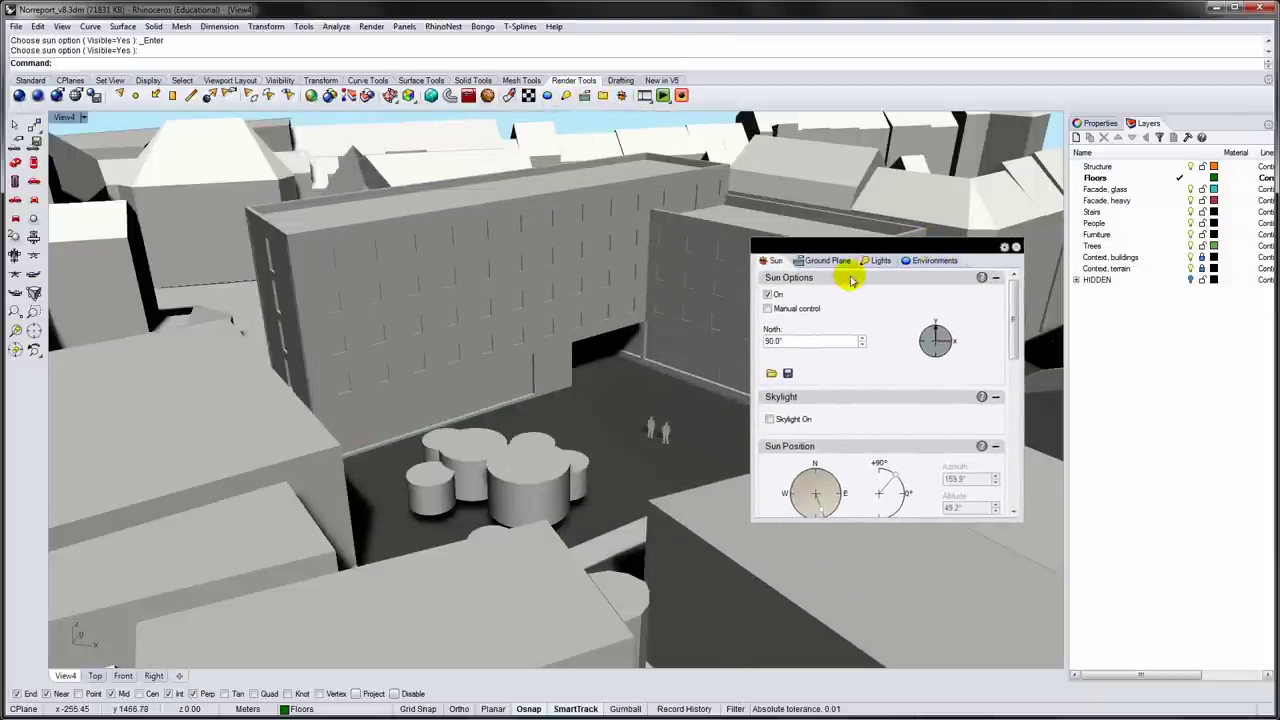
left_click(769, 295)
left_click(769, 295)
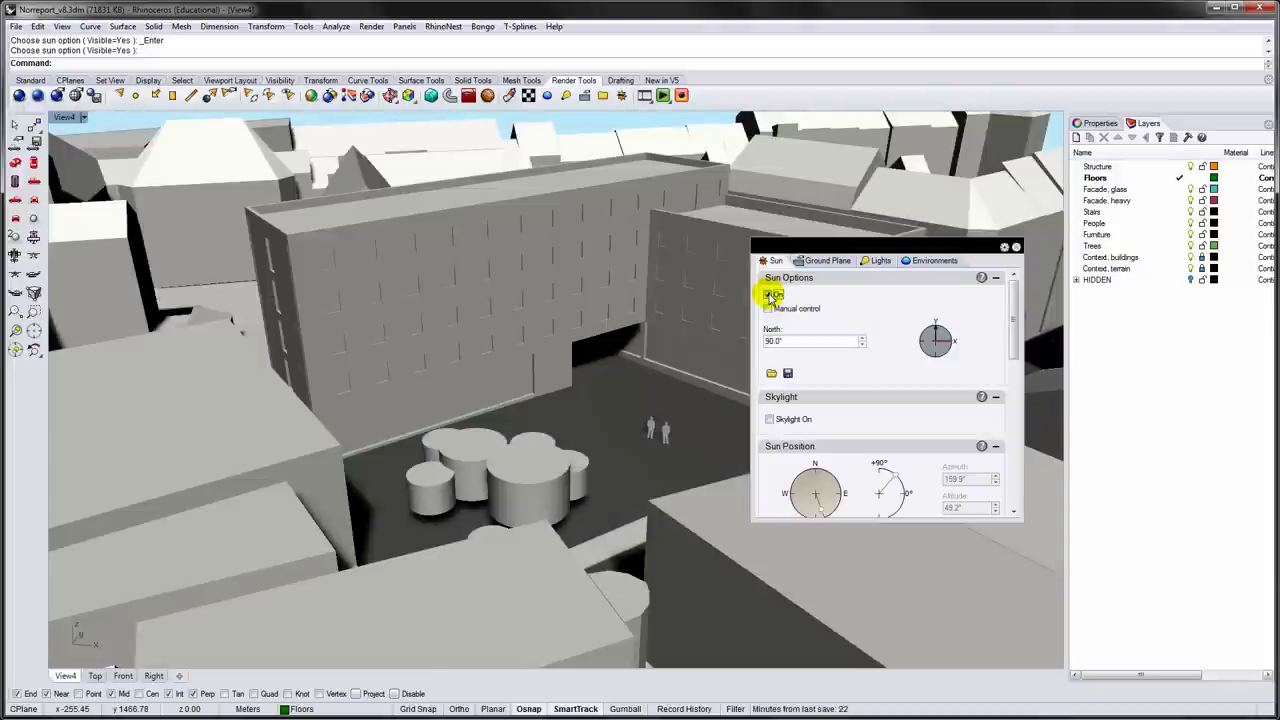
- Set the sun's time to about 12:00, enable Skylight, and close the Sun panel
left_click_drag(1015, 336, 1014, 420)
left_click(863, 370)
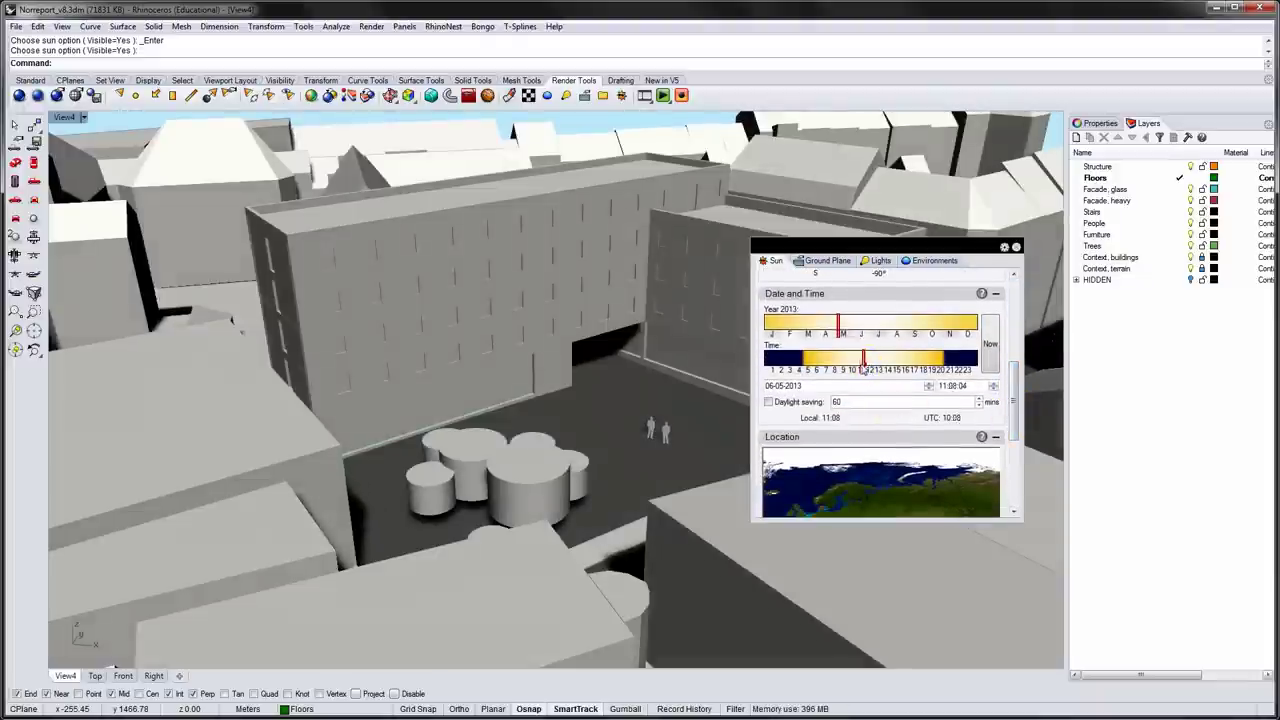
mouse_move(863, 370)
left_mouse_down()
mouse_move(914, 368)
mouse_move(851, 369)
mouse_move(872, 369)
left_mouse_up()
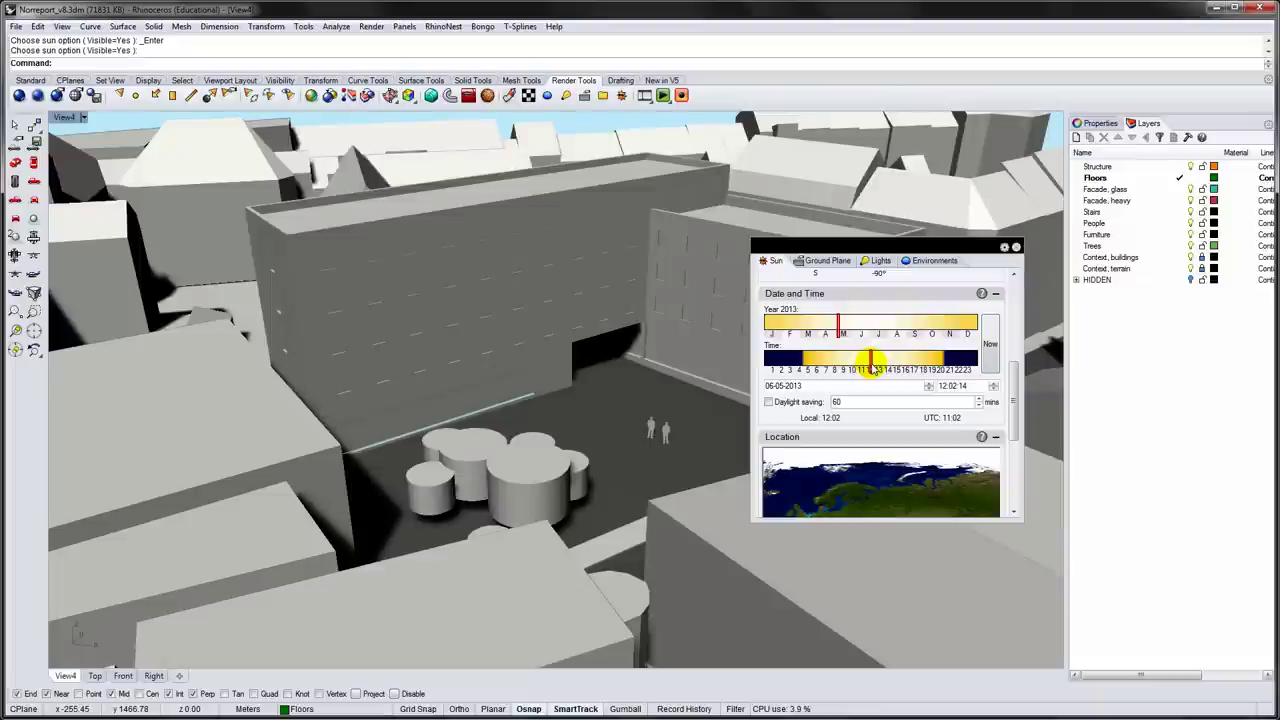
left_click_drag(1014, 370, 1000, 280)
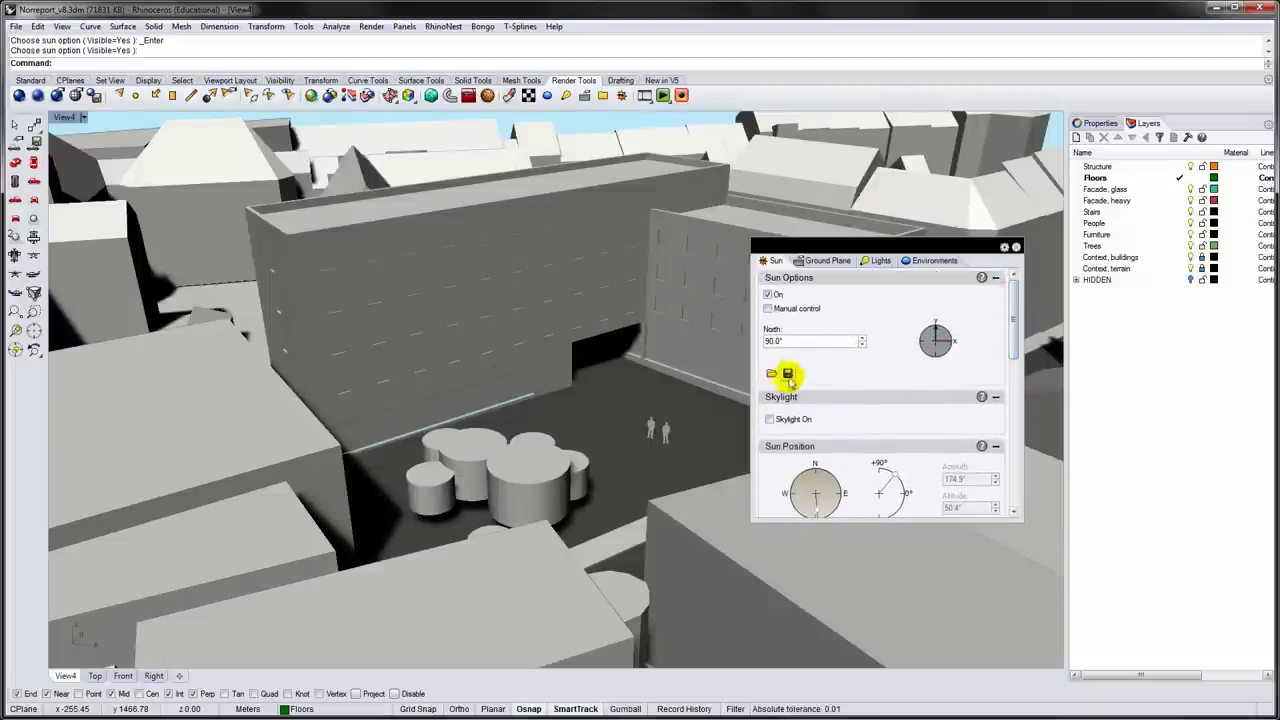
left_click(770, 419)
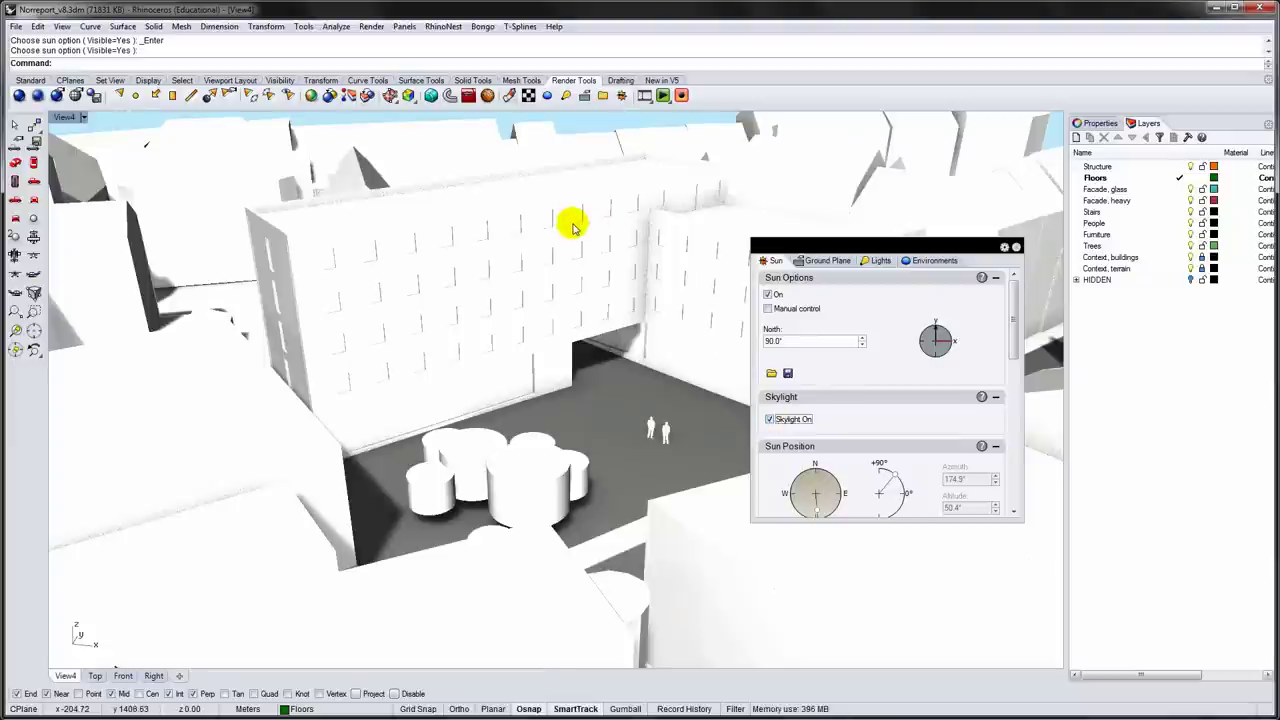
left_click(1015, 247)
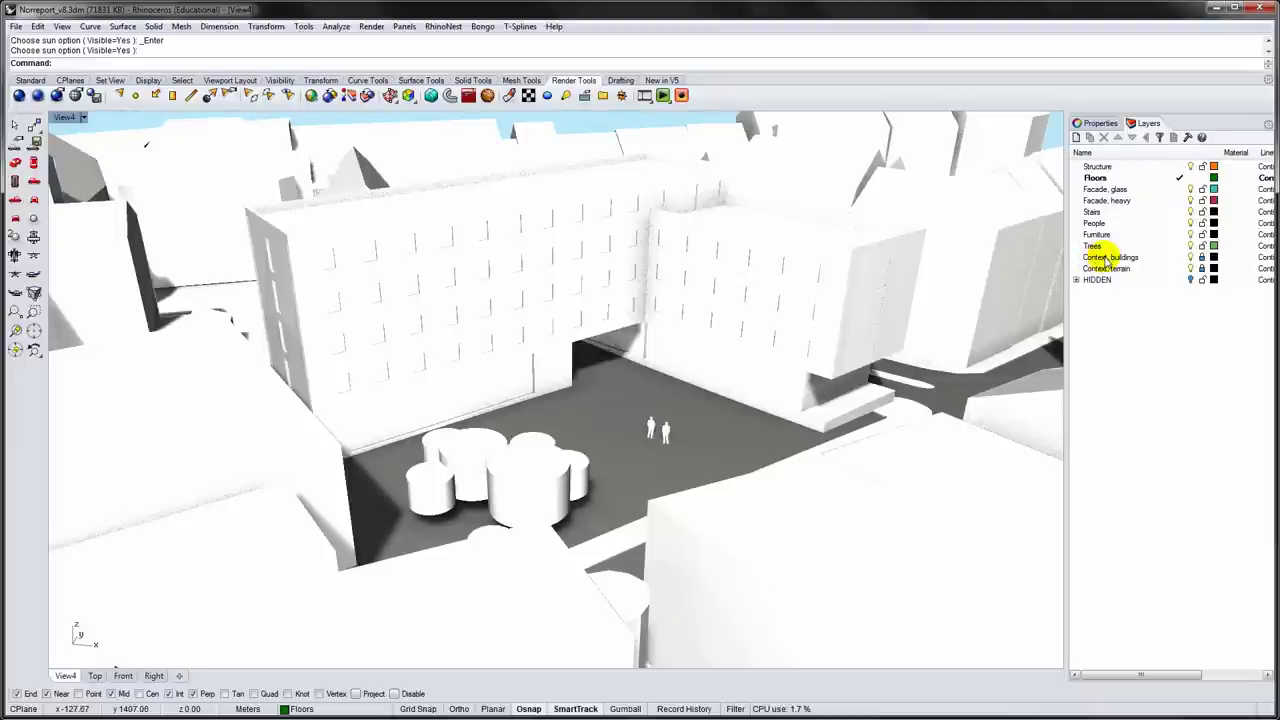
left_click(1107, 258)
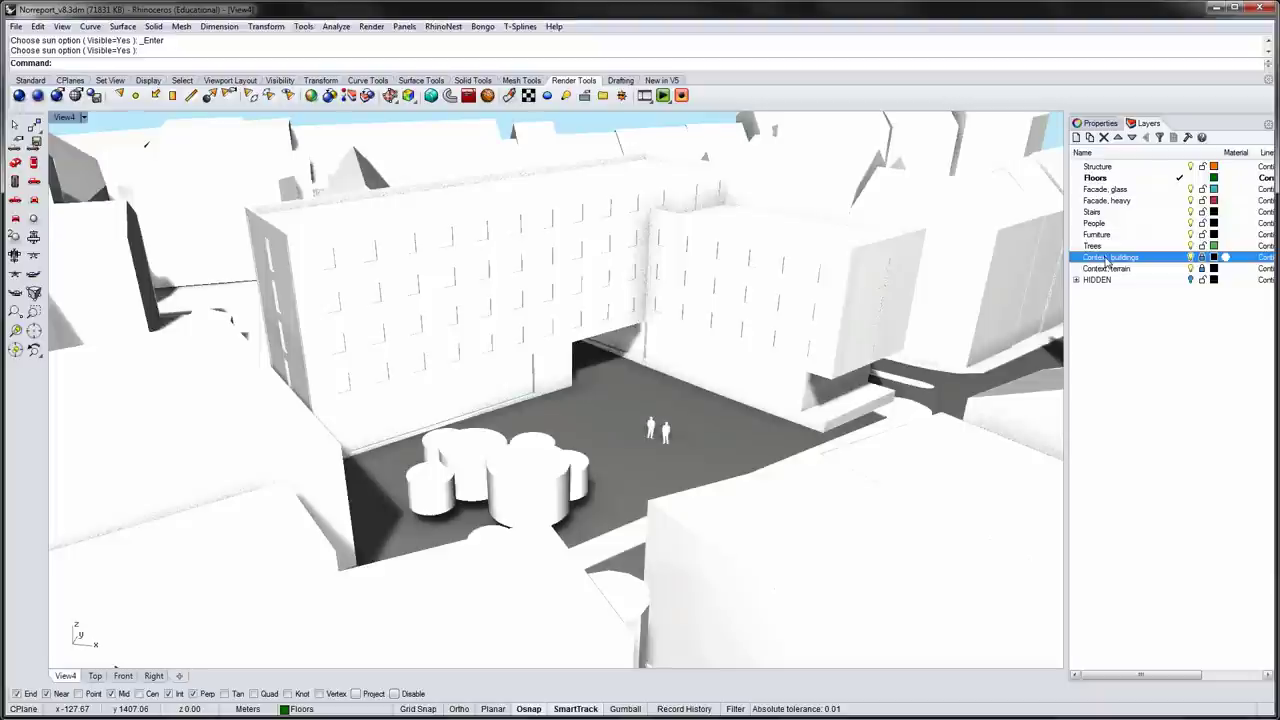
- Name the Context, buildings layer's material 'Context' and set its colour value to 128 grey
left_click(1219, 258)
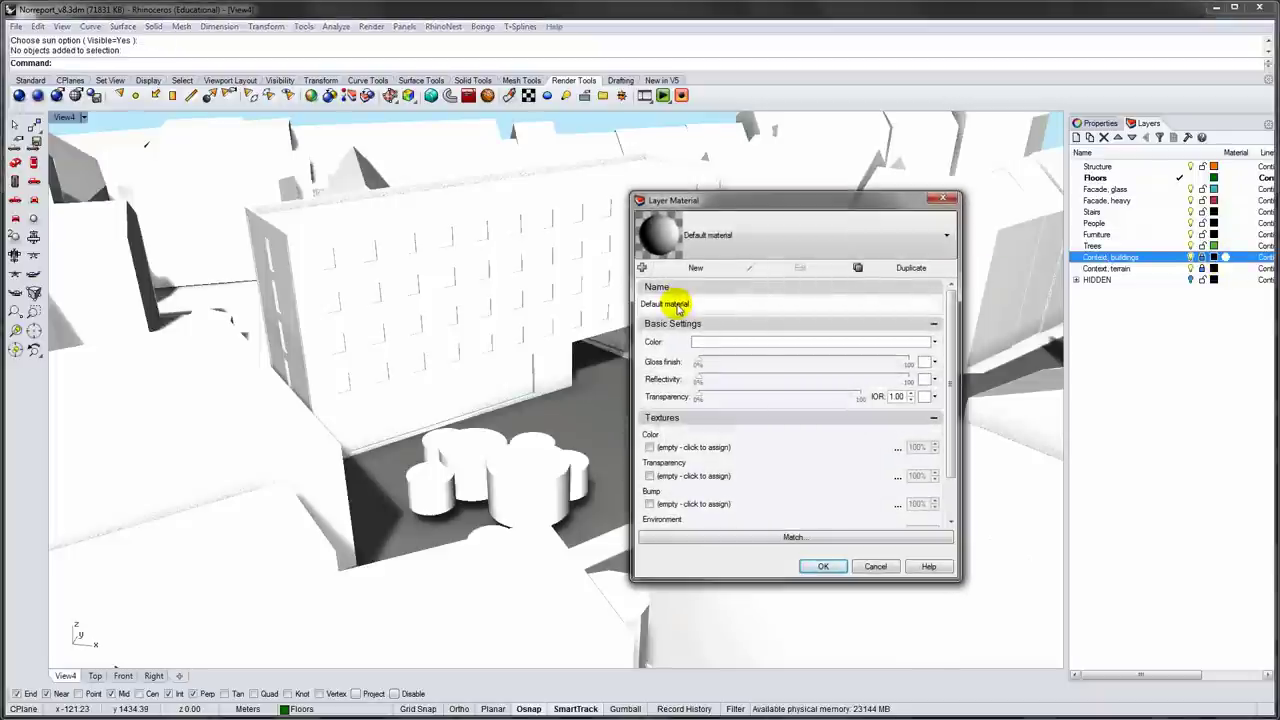
double_click(707, 305)
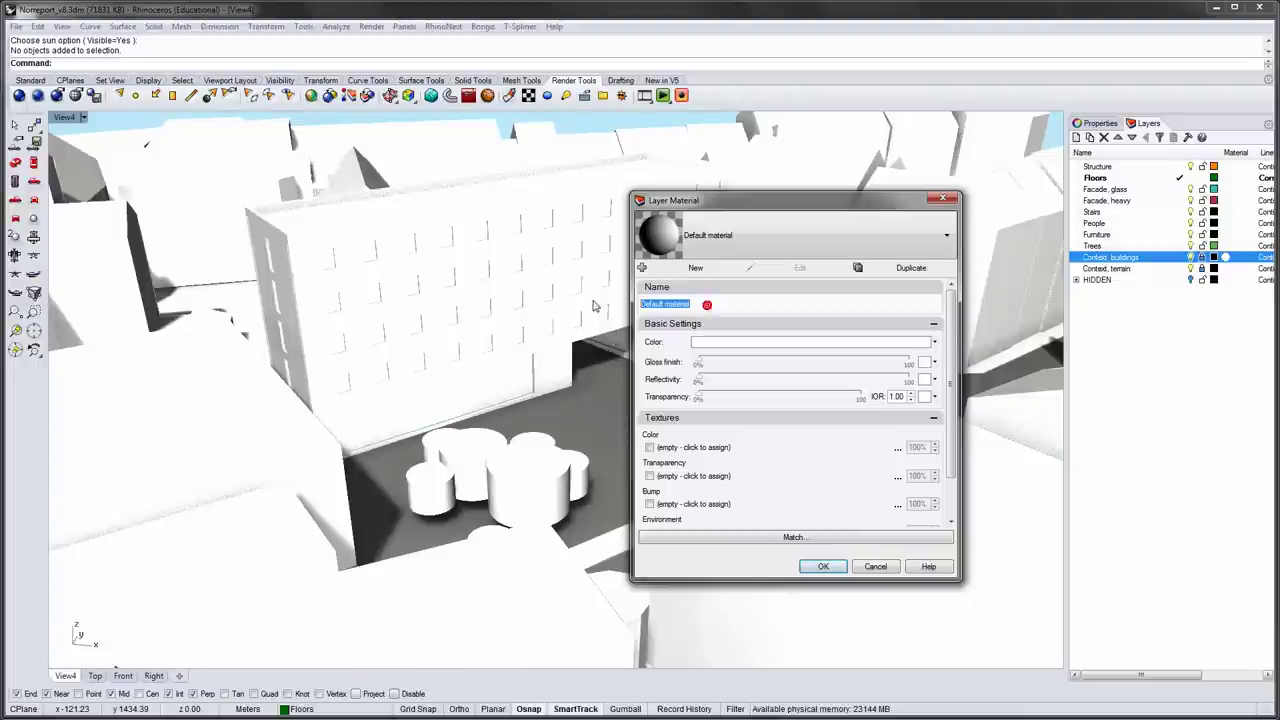
type("Context")
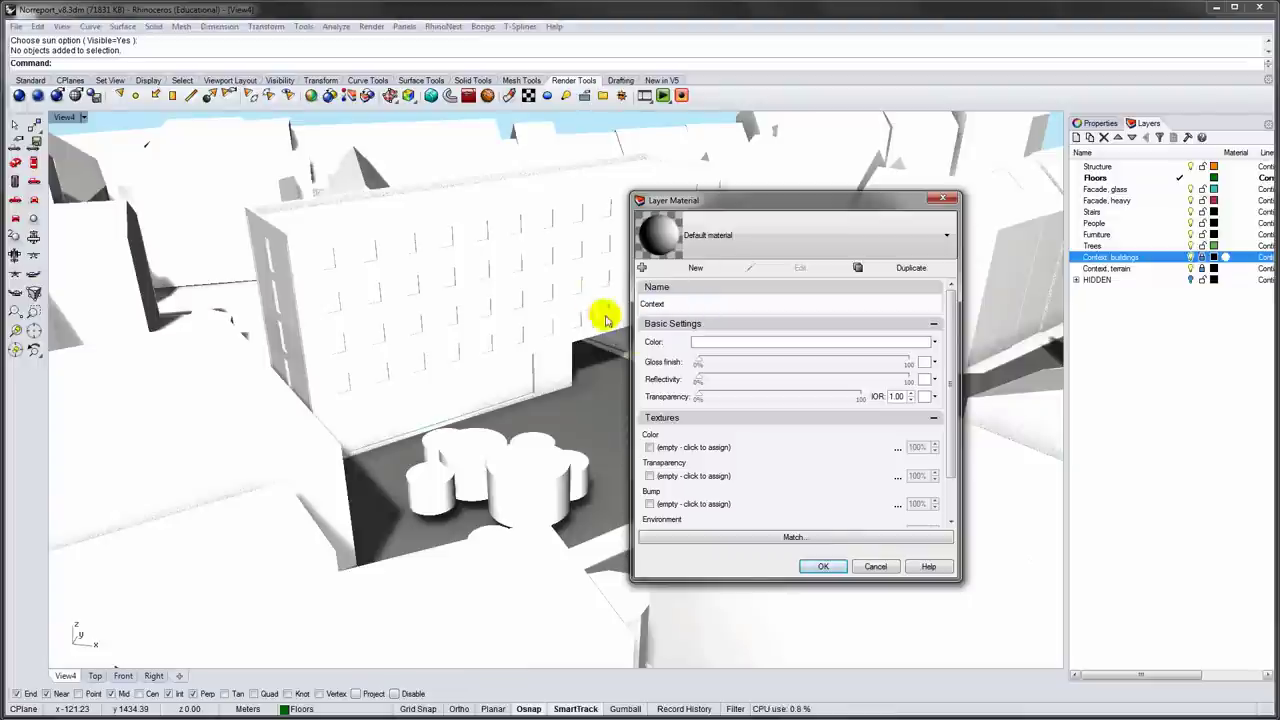
left_click(737, 343)
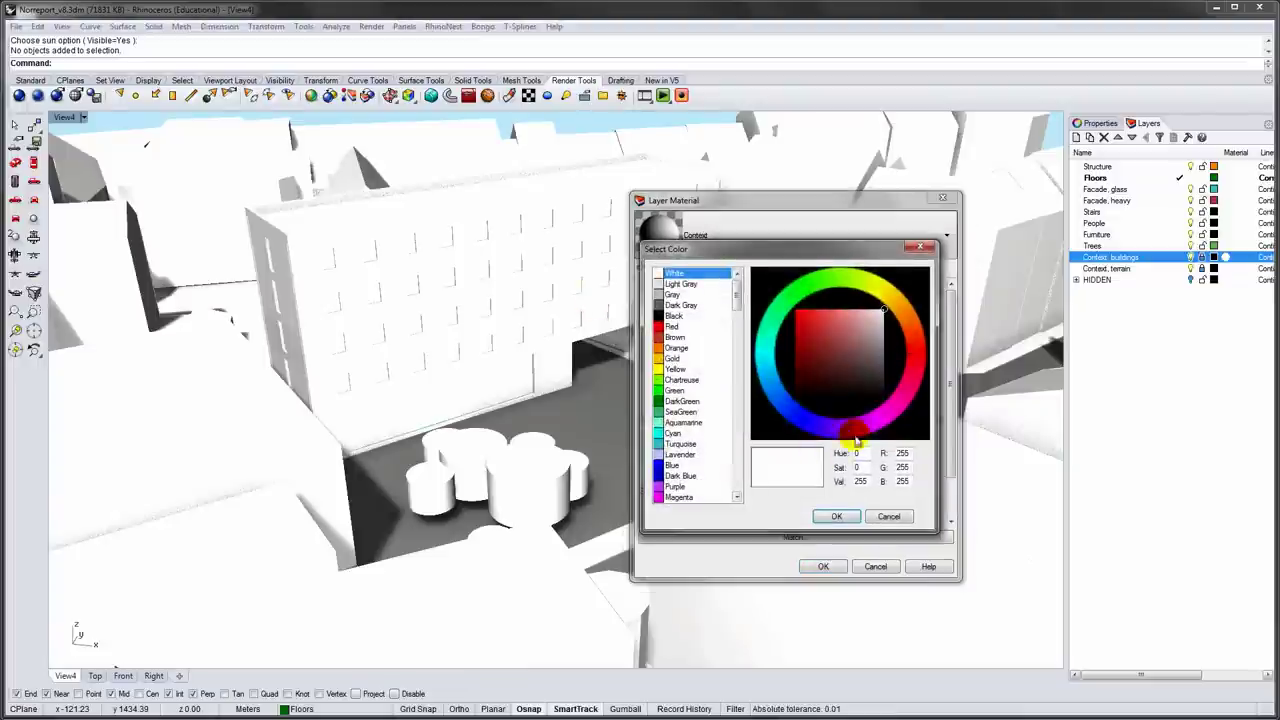
type("128")
key("Tab")
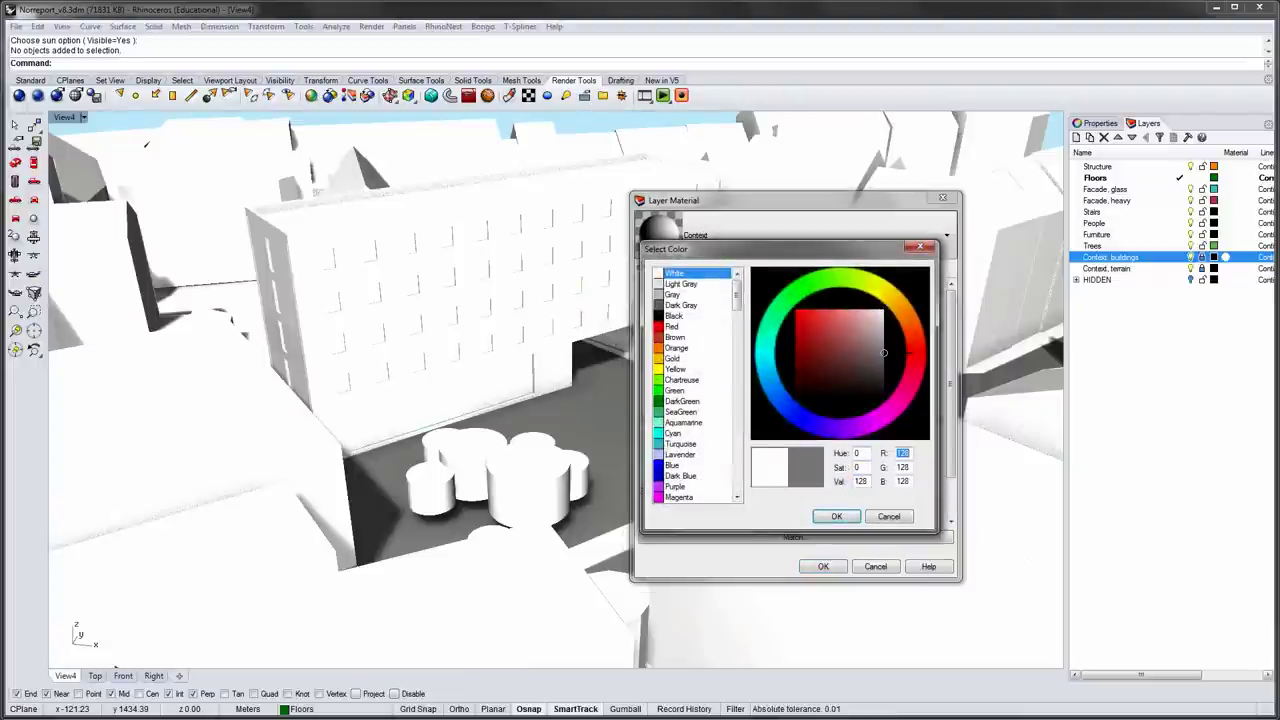
left_click(837, 516)
left_click(821, 563)
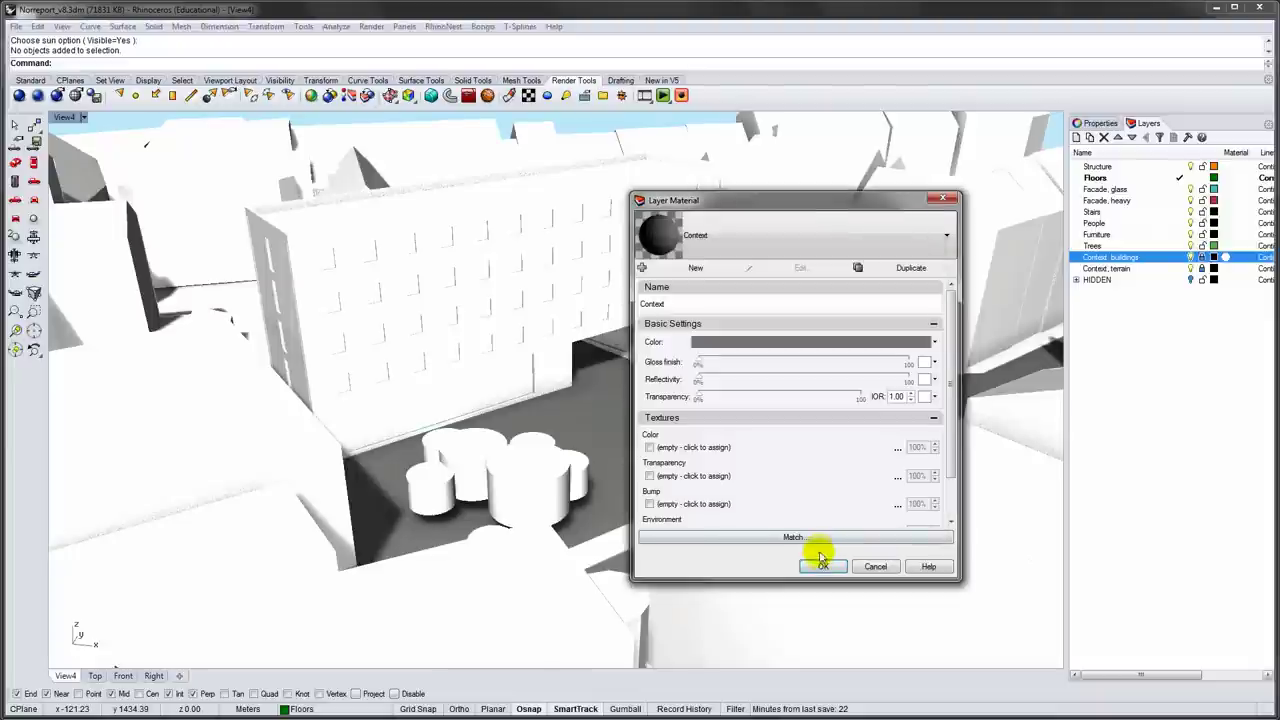
left_click(821, 563)
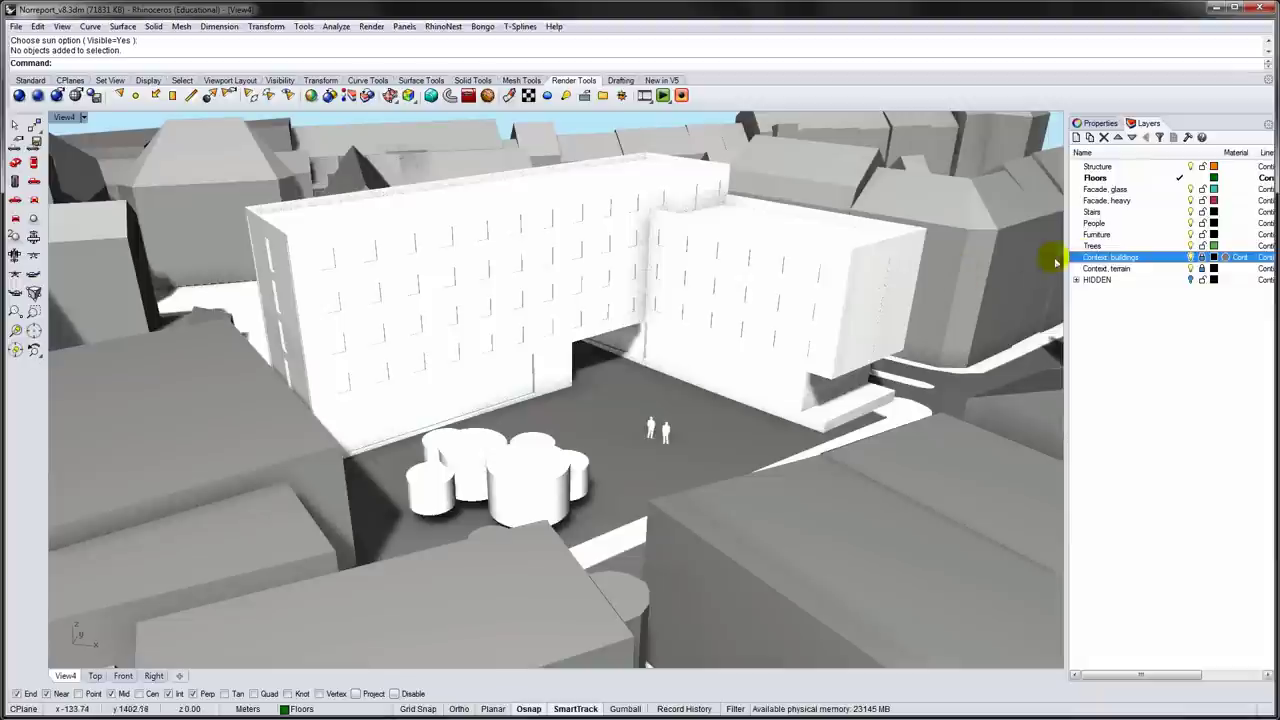
- Name the Facade, heavy layer's material 'Facade' and give it a muted red-brown colour
left_click(1108, 201)
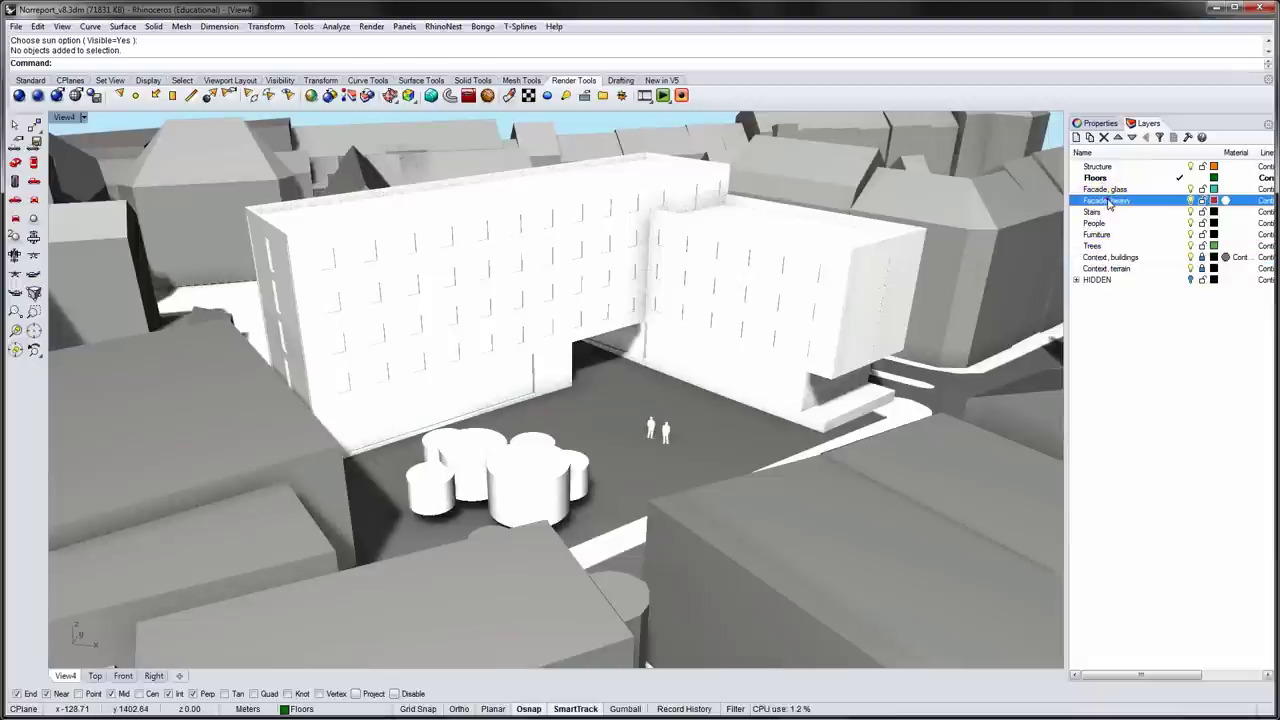
left_click(1226, 201)
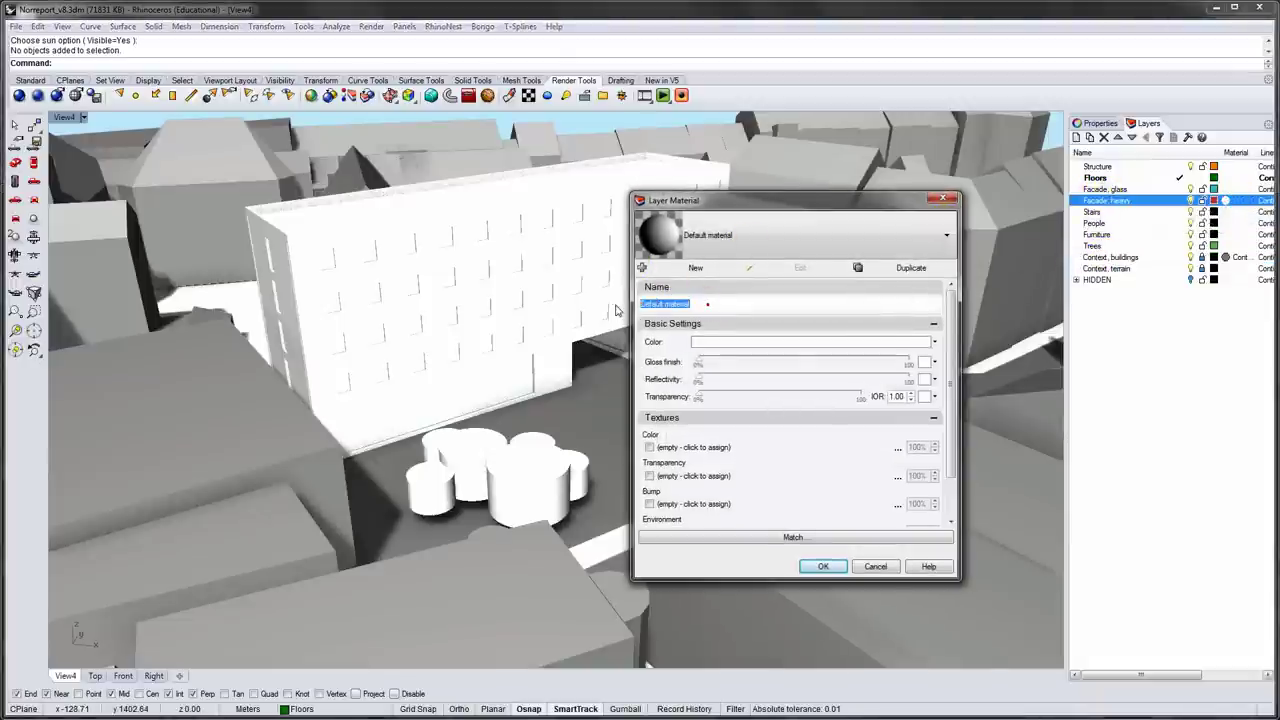
type("Facade")
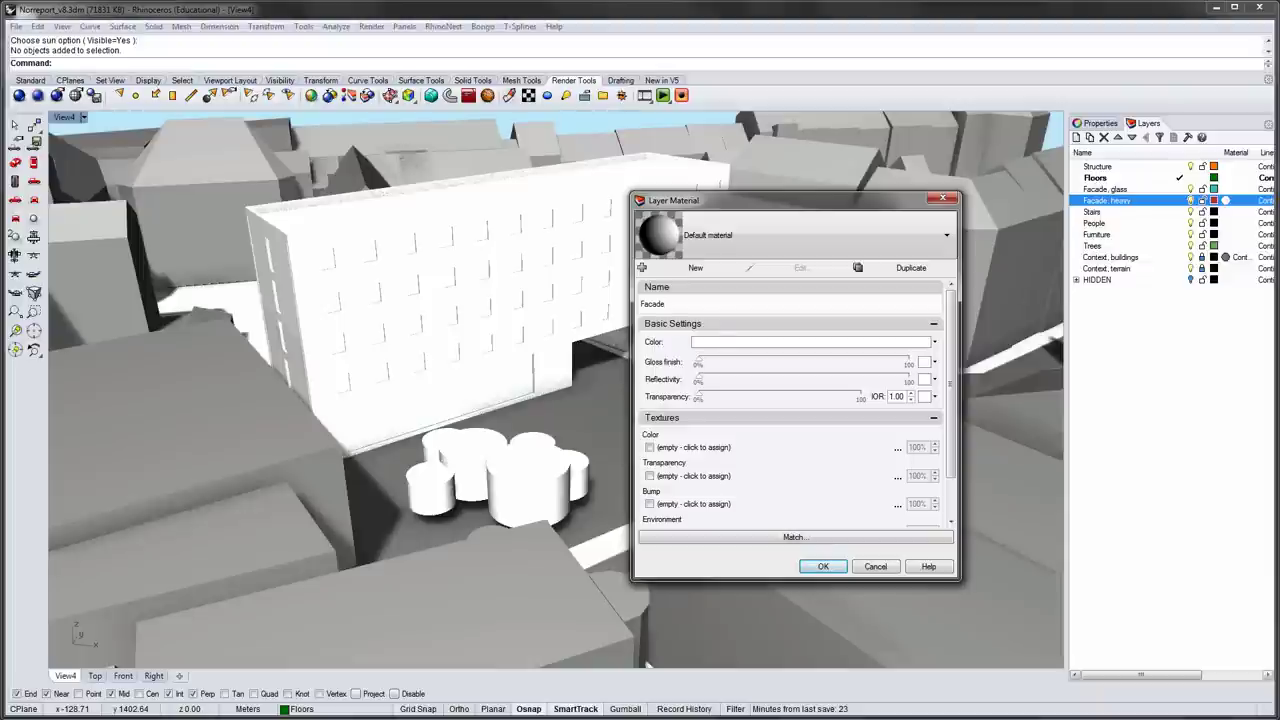
left_click(718, 343)
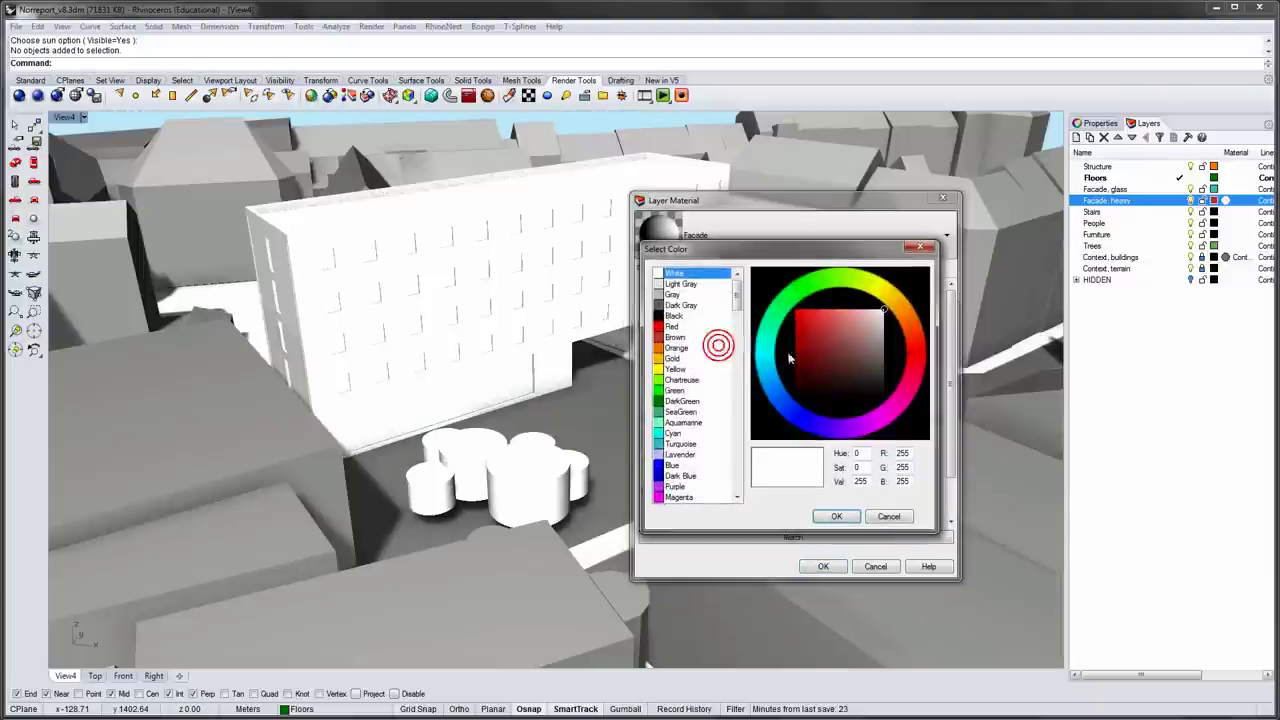
left_click(834, 340)
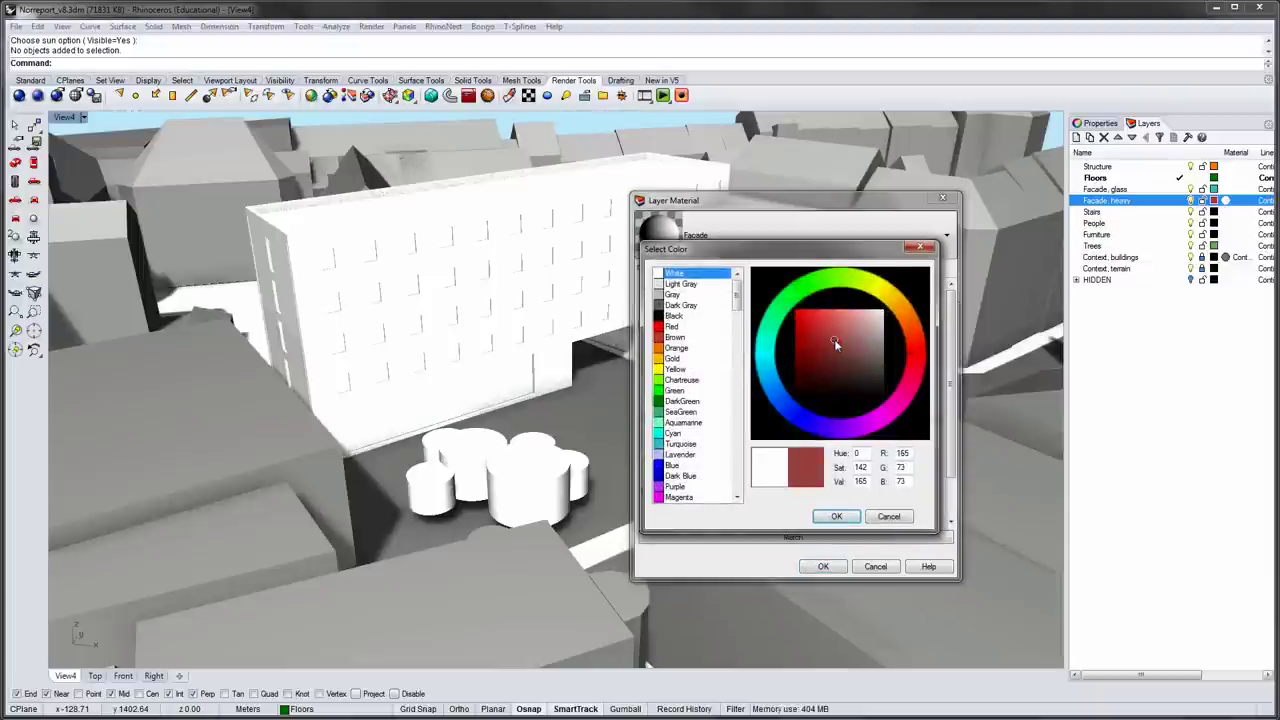
left_click(845, 346)
left_click(822, 517)
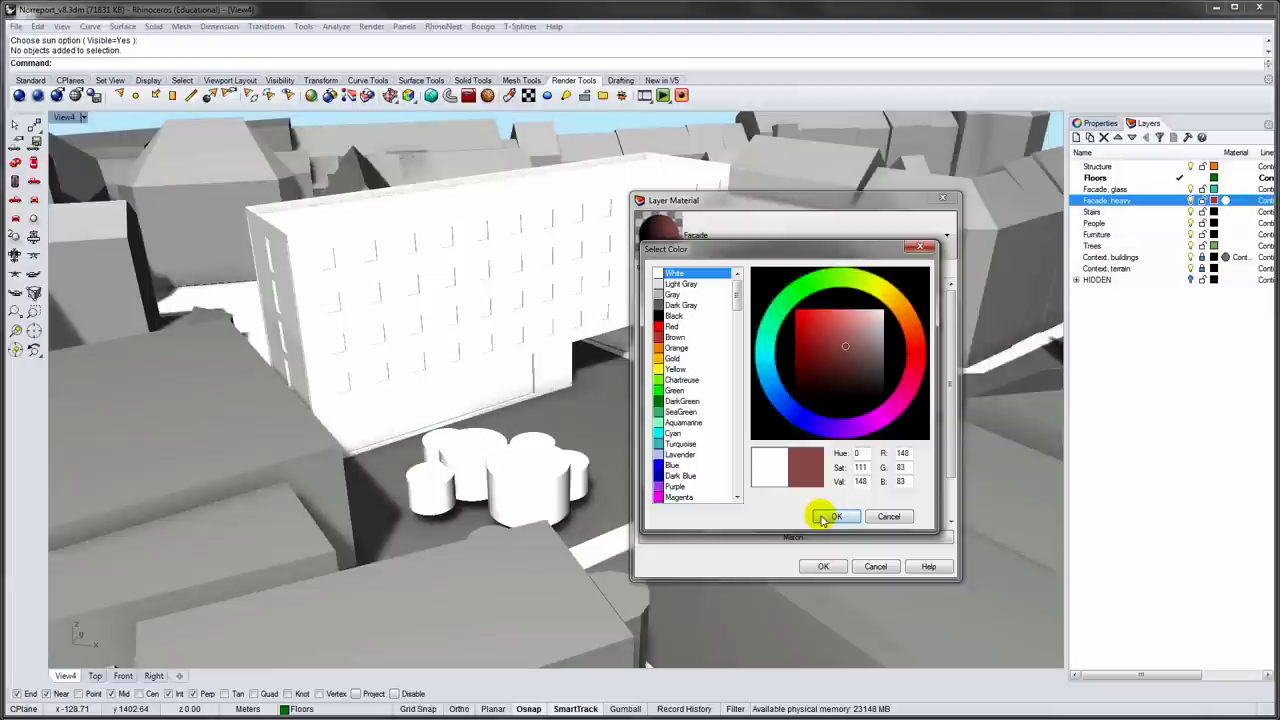
left_click(830, 518)
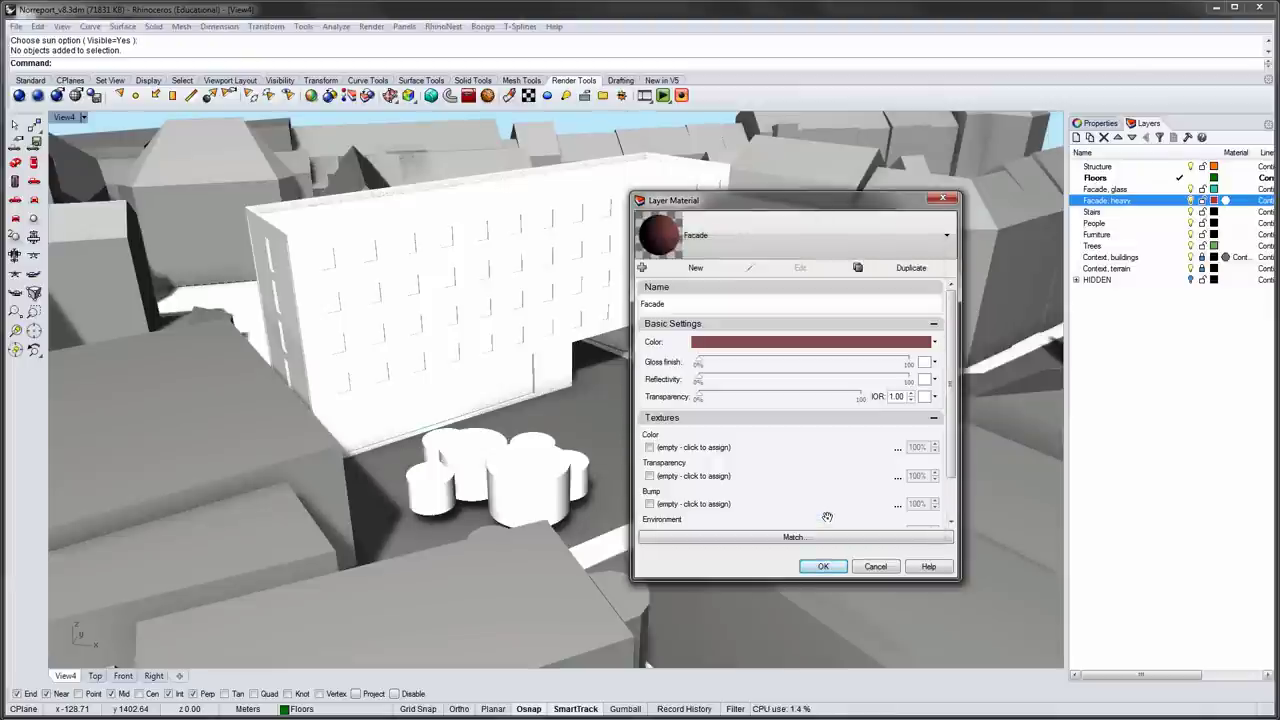
left_click(823, 566)
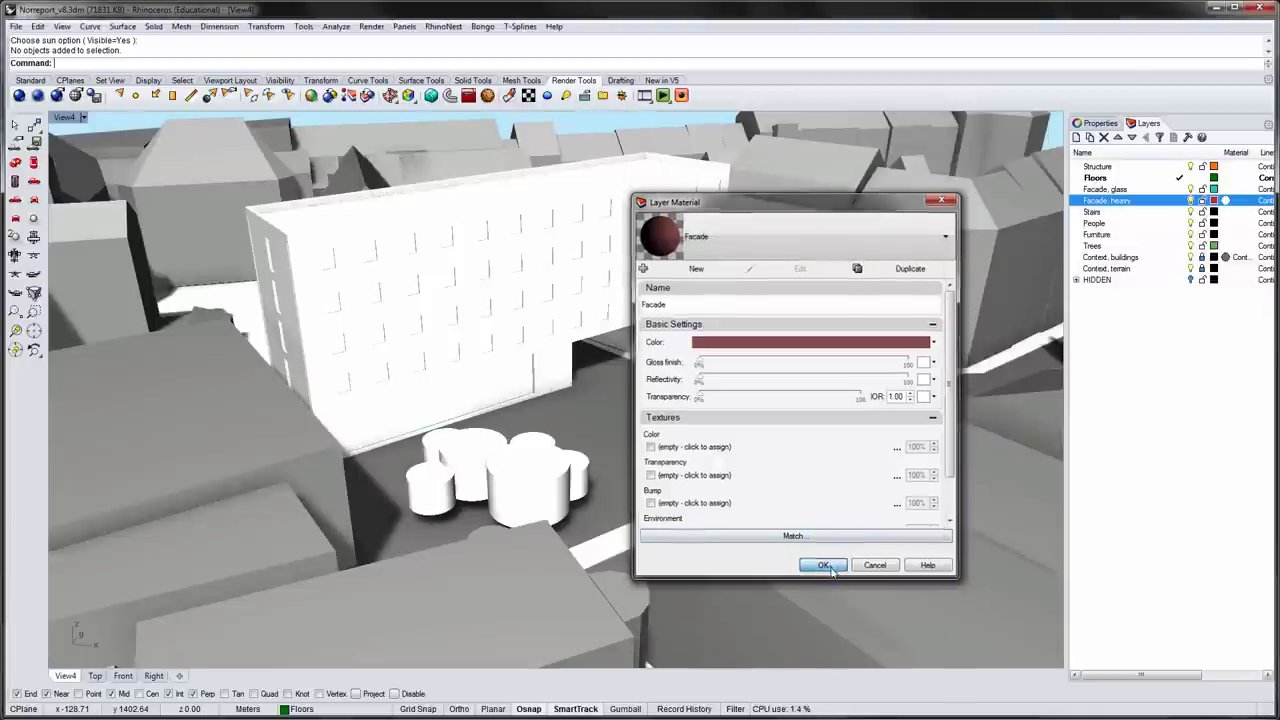
- Name the Structure layer's material 'Concrete' with a light grey colour value of 180
left_click(1099, 167)
left_click(1191, 166)
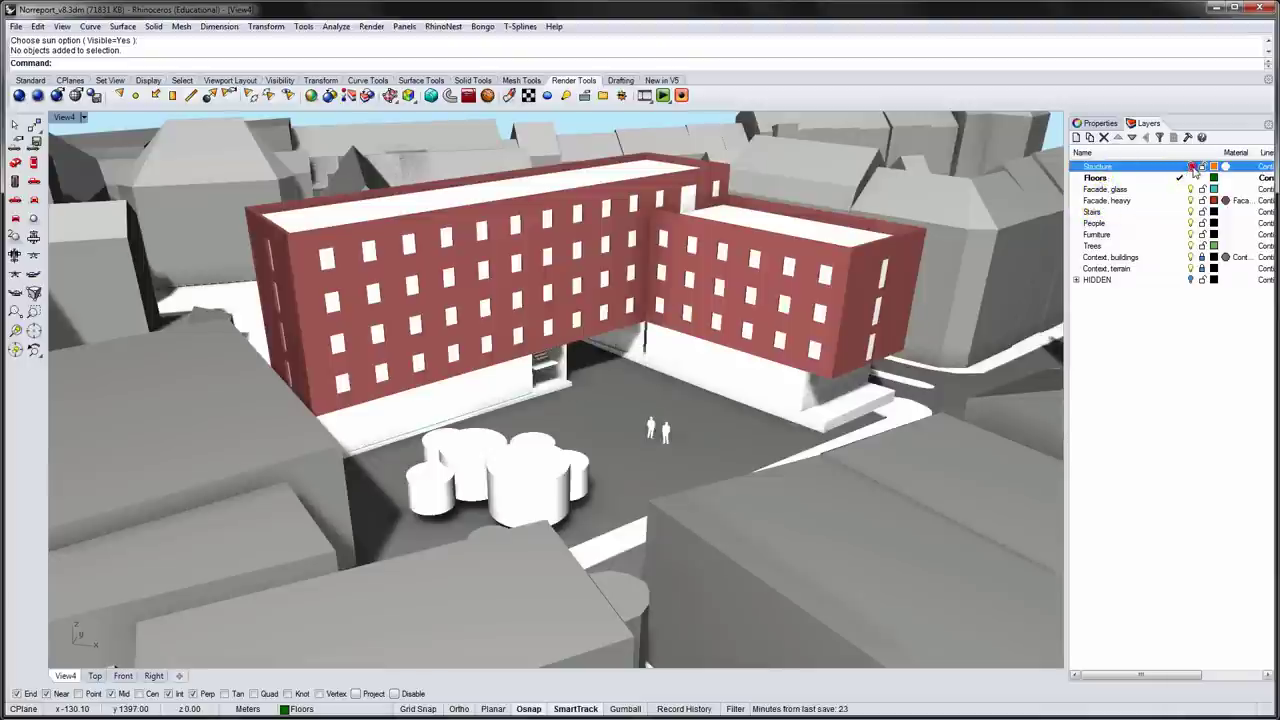
right_click(1118, 168)
left_click(1104, 20)
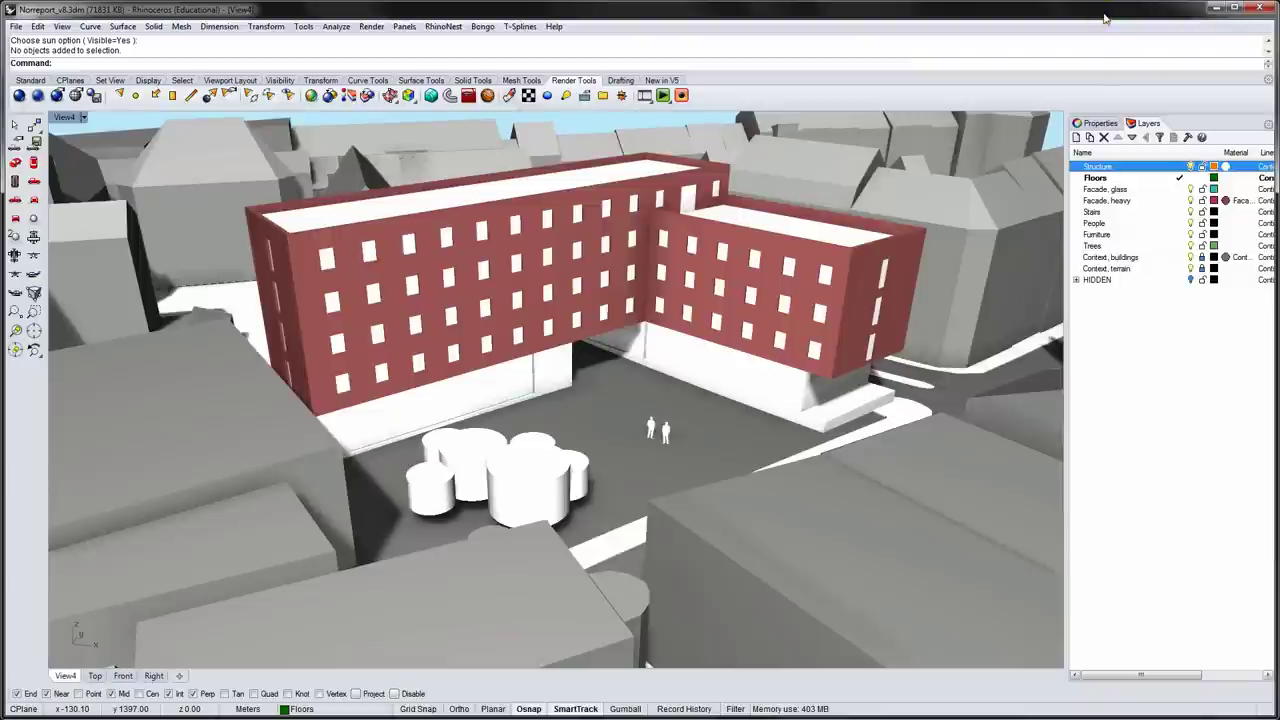
left_click(1226, 167)
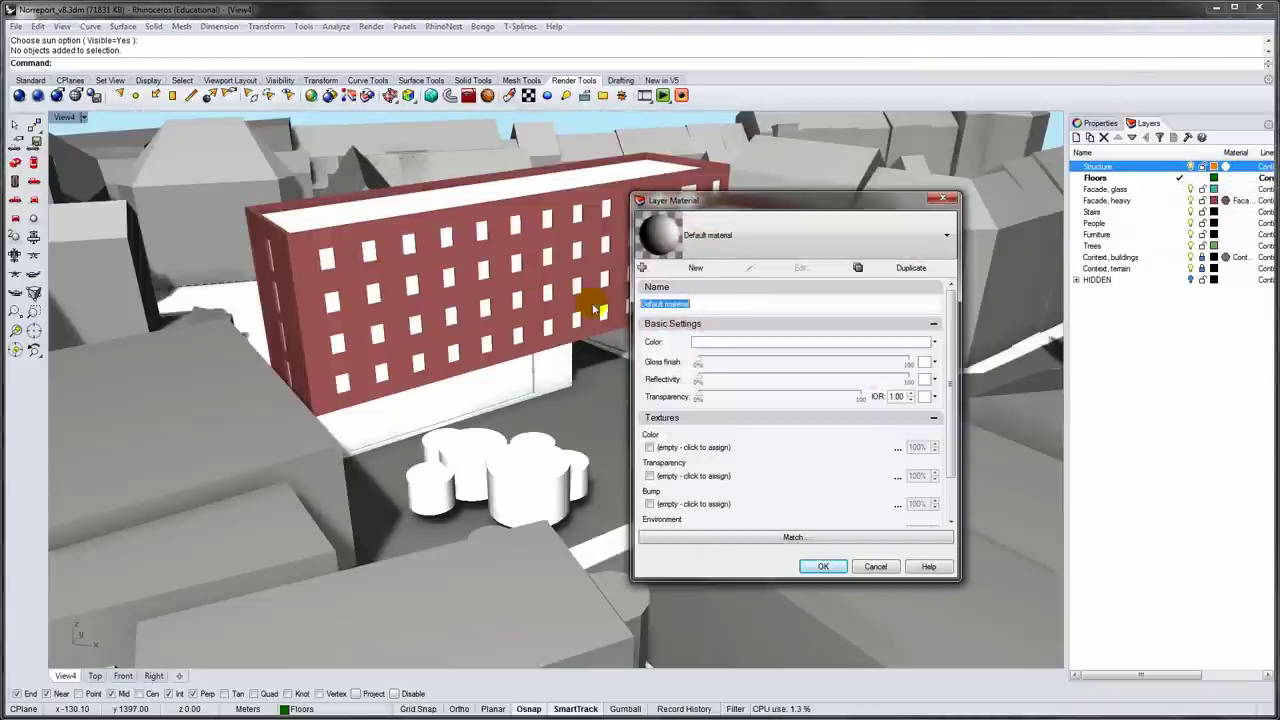
type("Concrete")
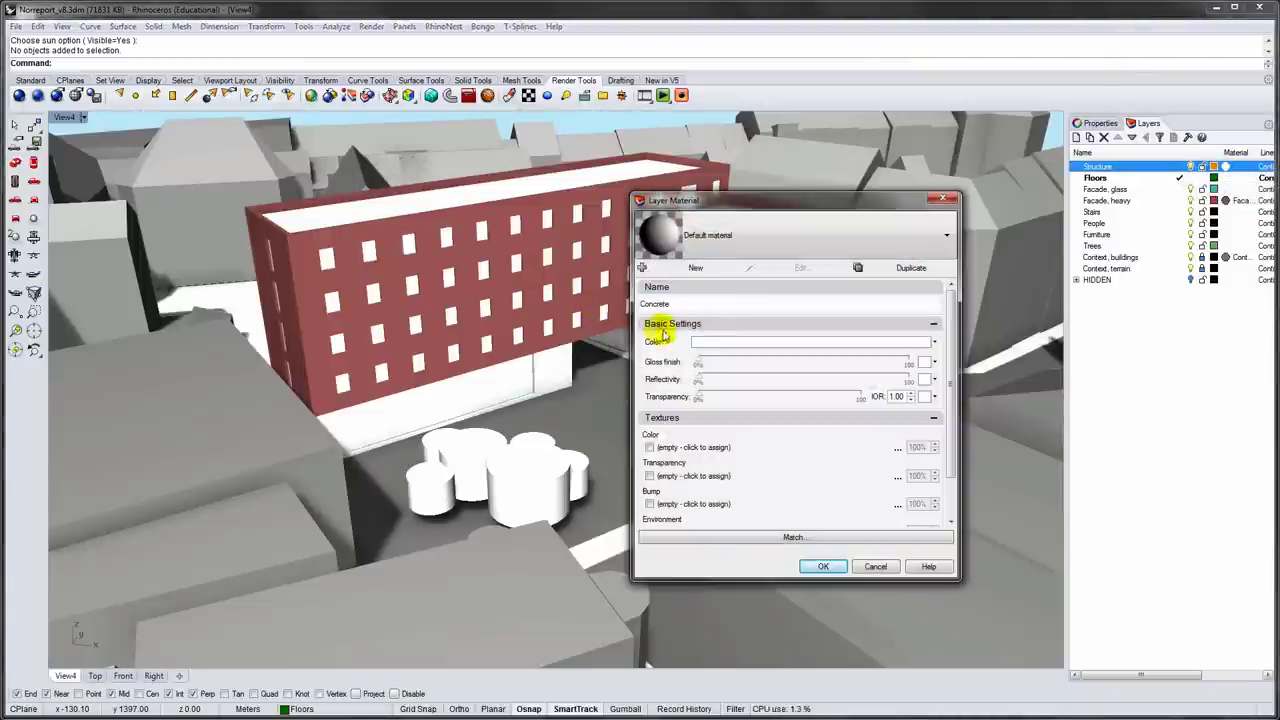
left_click(706, 342)
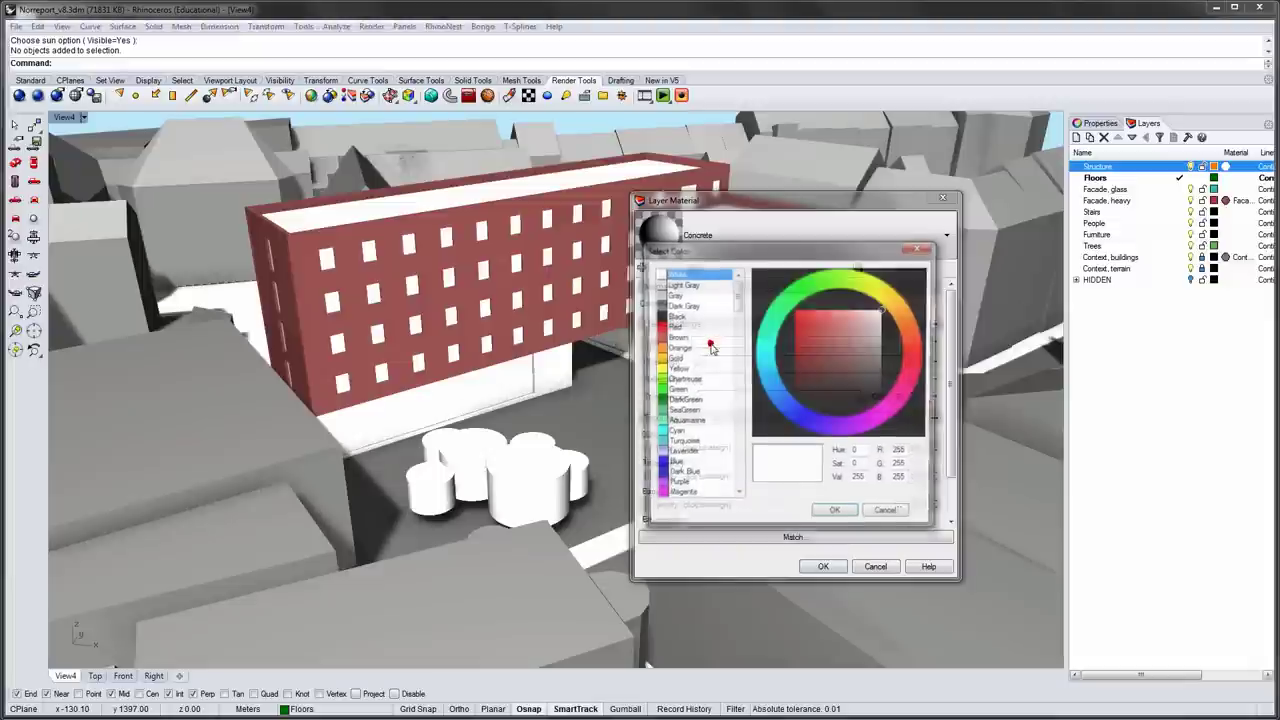
double_click(857, 481)
type("180")
left_click(836, 516)
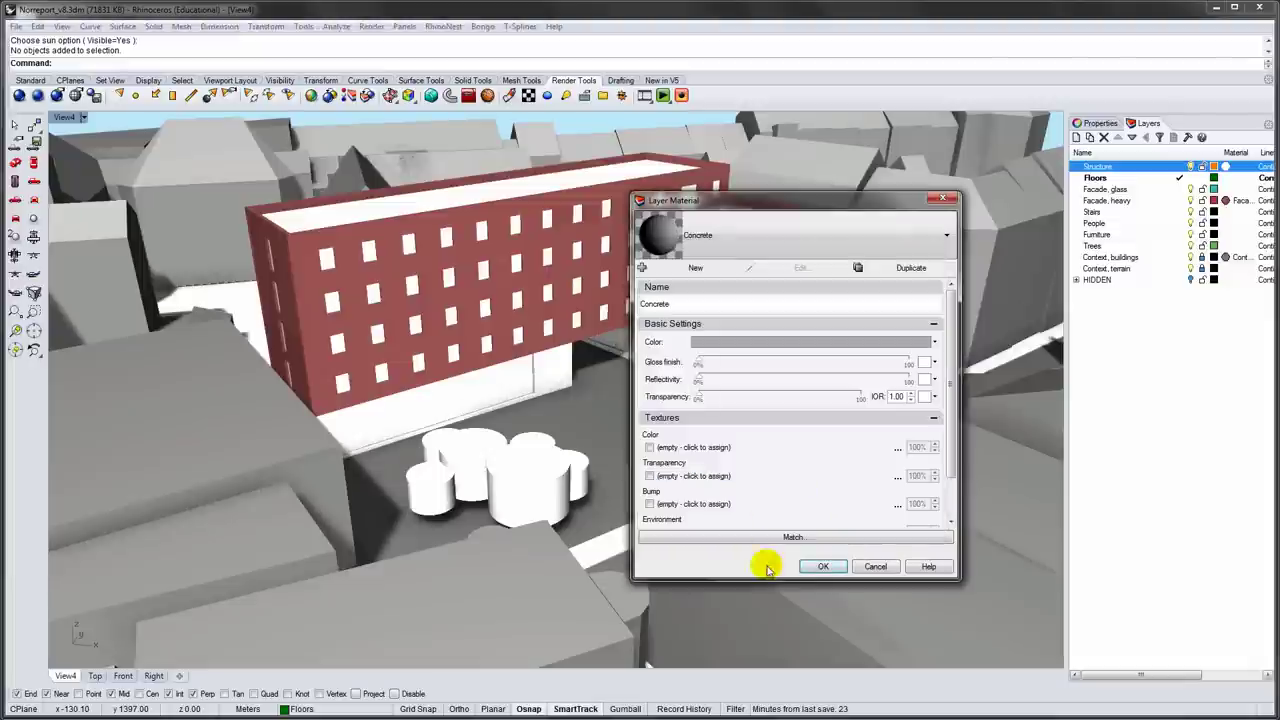
left_click(821, 566)
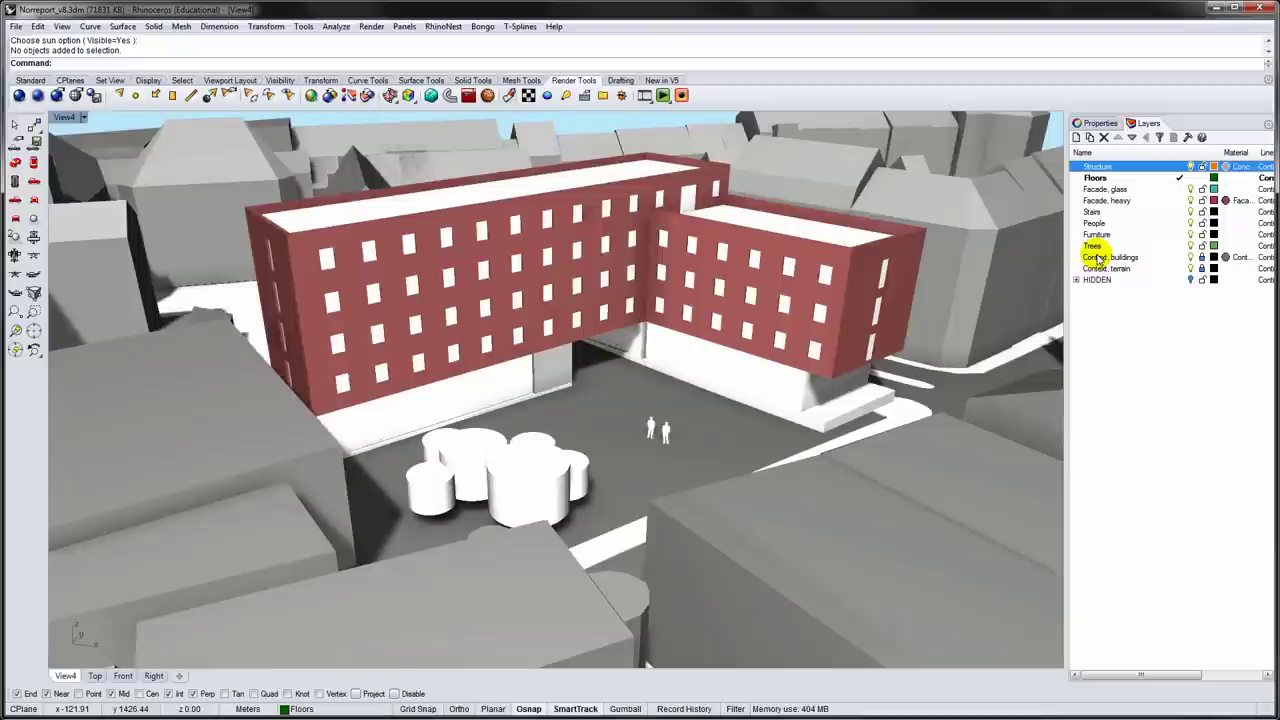
- Give Floors a 'Concrete shiny' material with grey value 180 and reflectivity 10
left_click(1095, 178)
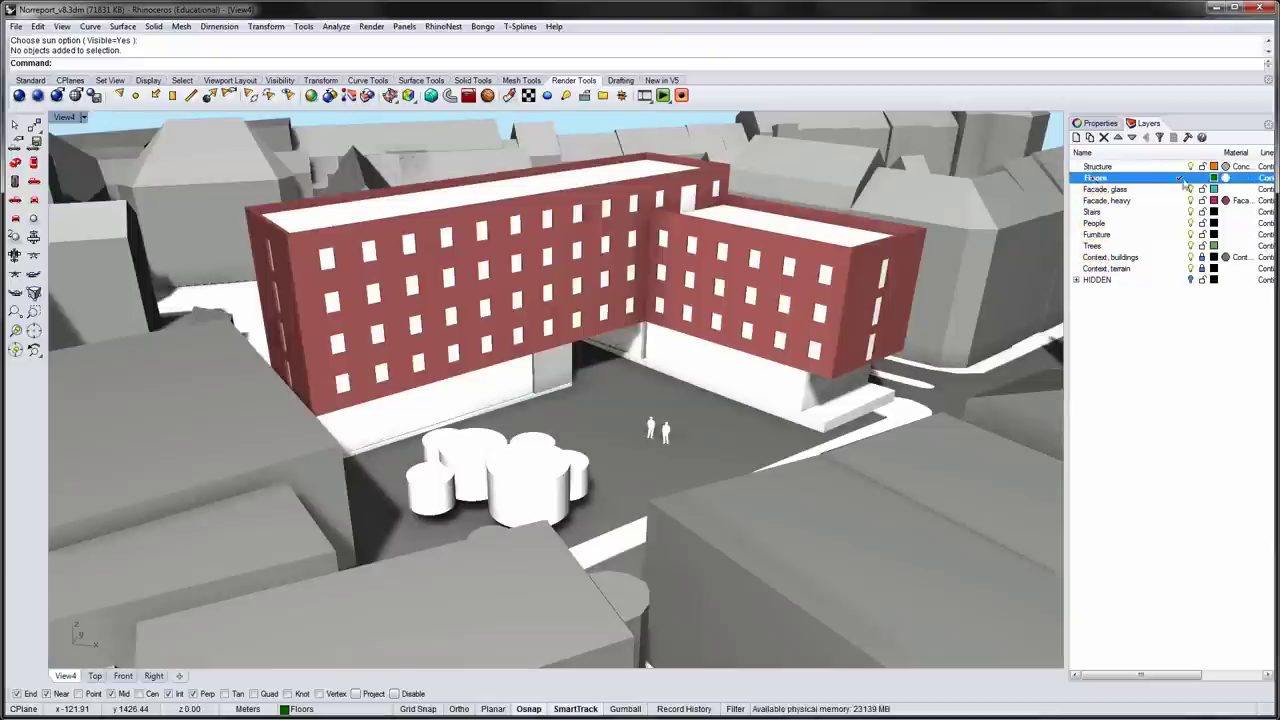
left_click(1225, 177)
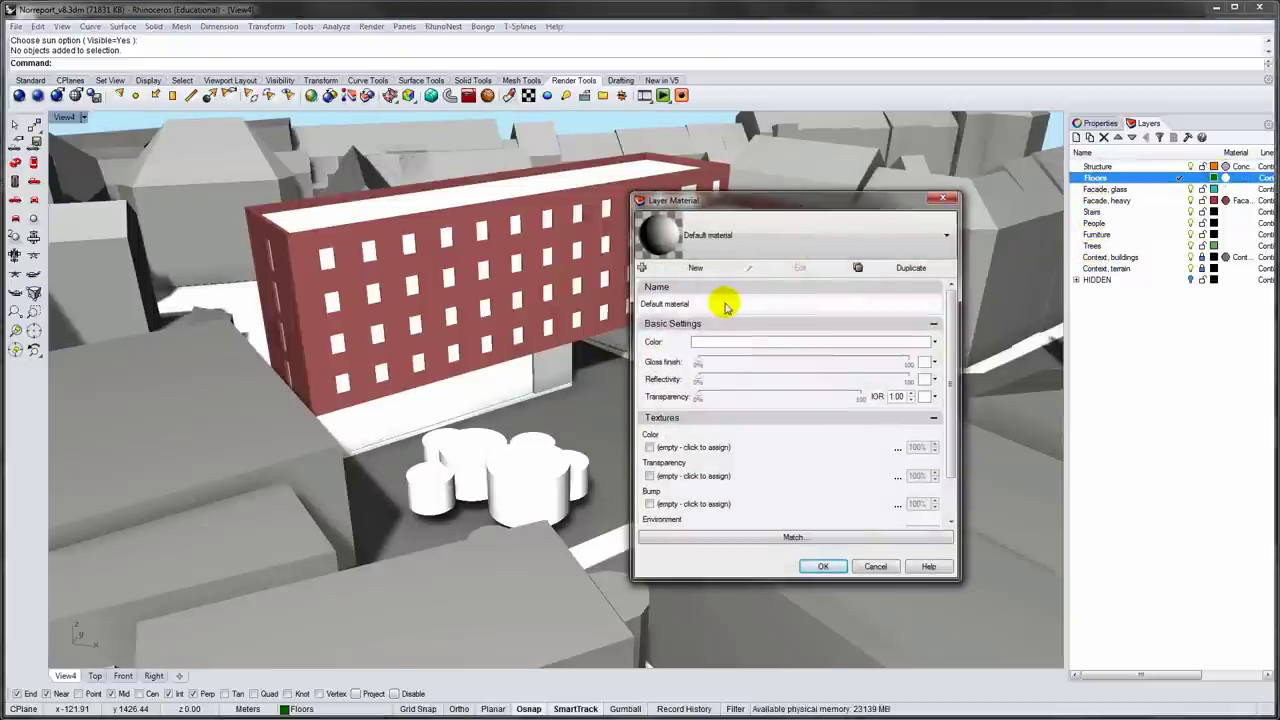
left_click(725, 302)
type("Concrete")
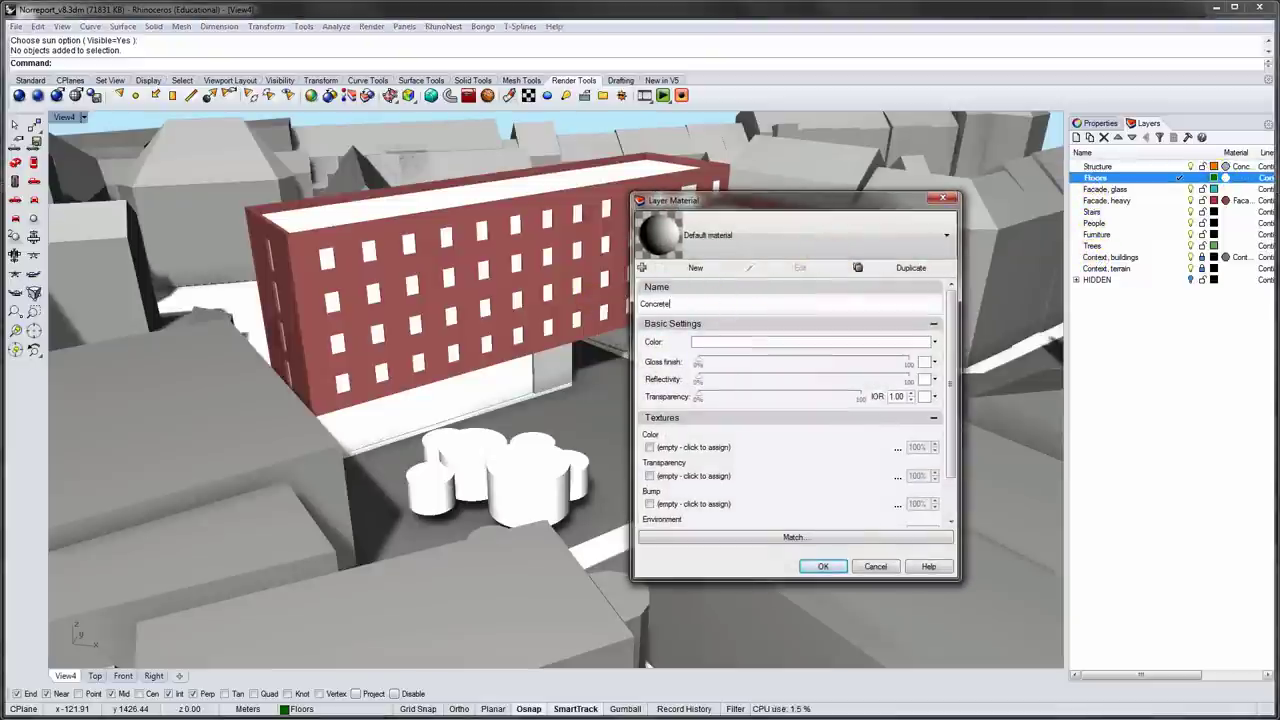
type(" shiny")
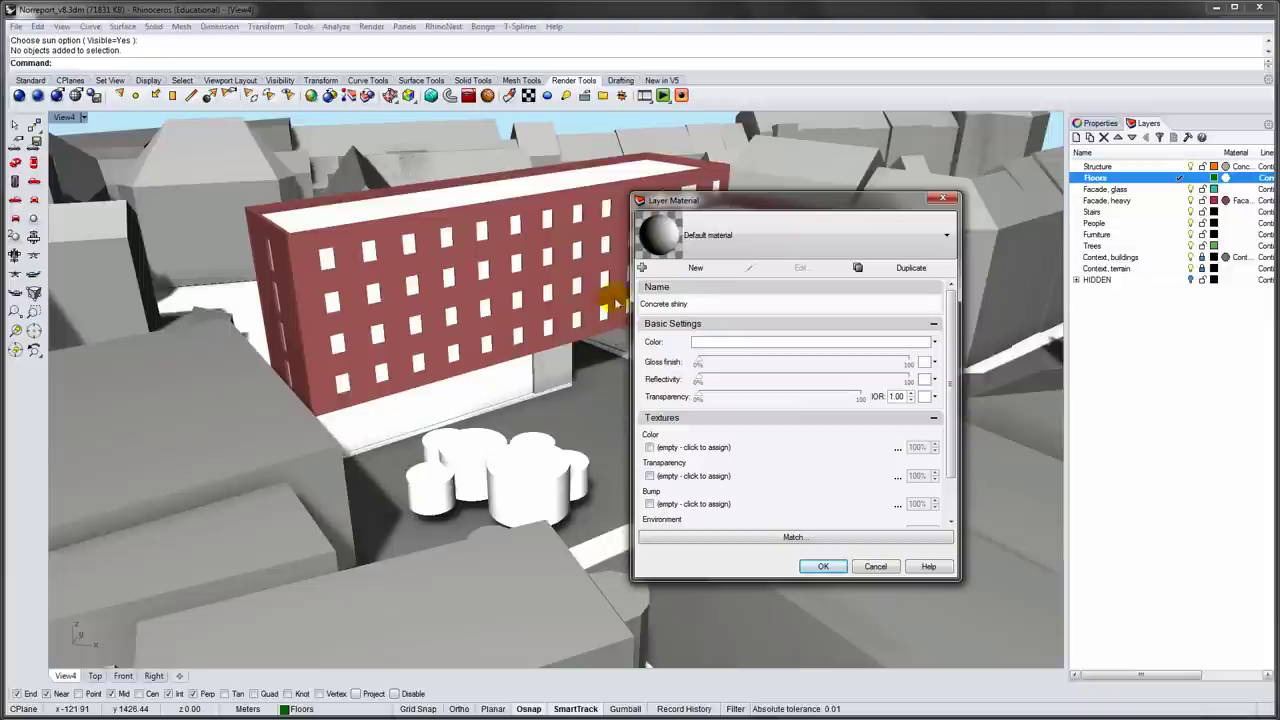
left_click(727, 346)
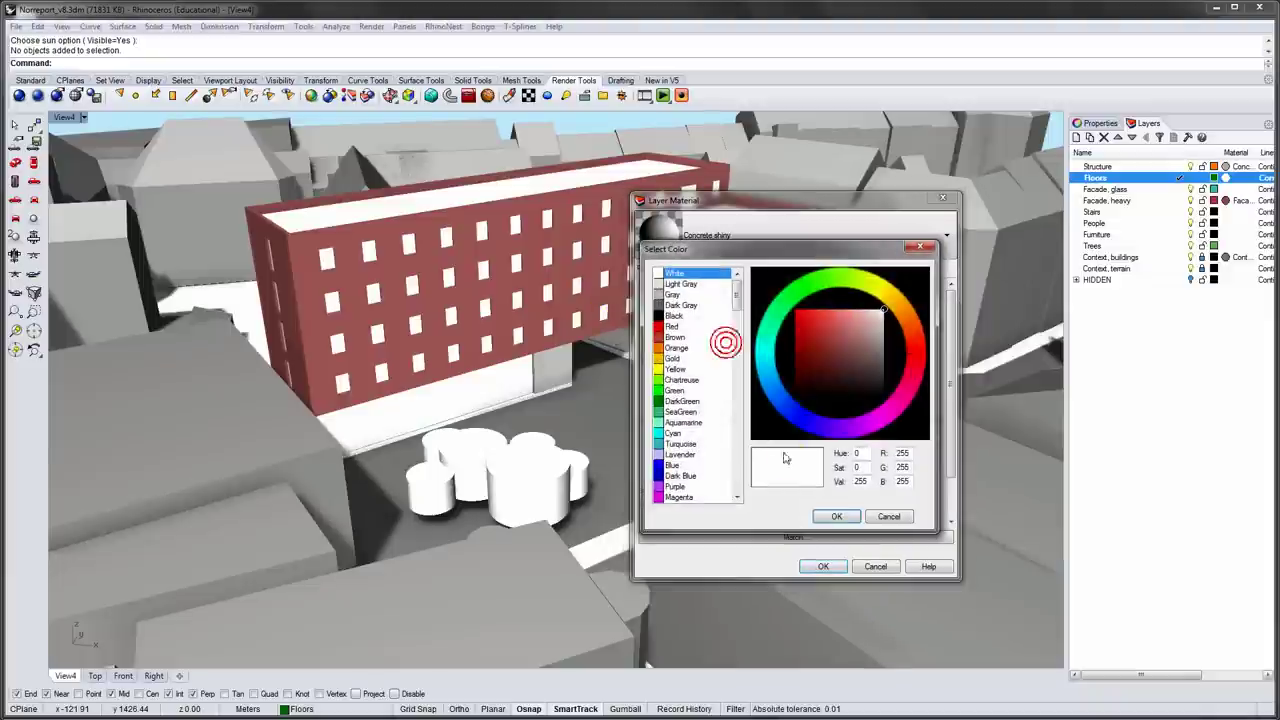
double_click(858, 481)
type("180")
left_click(846, 516)
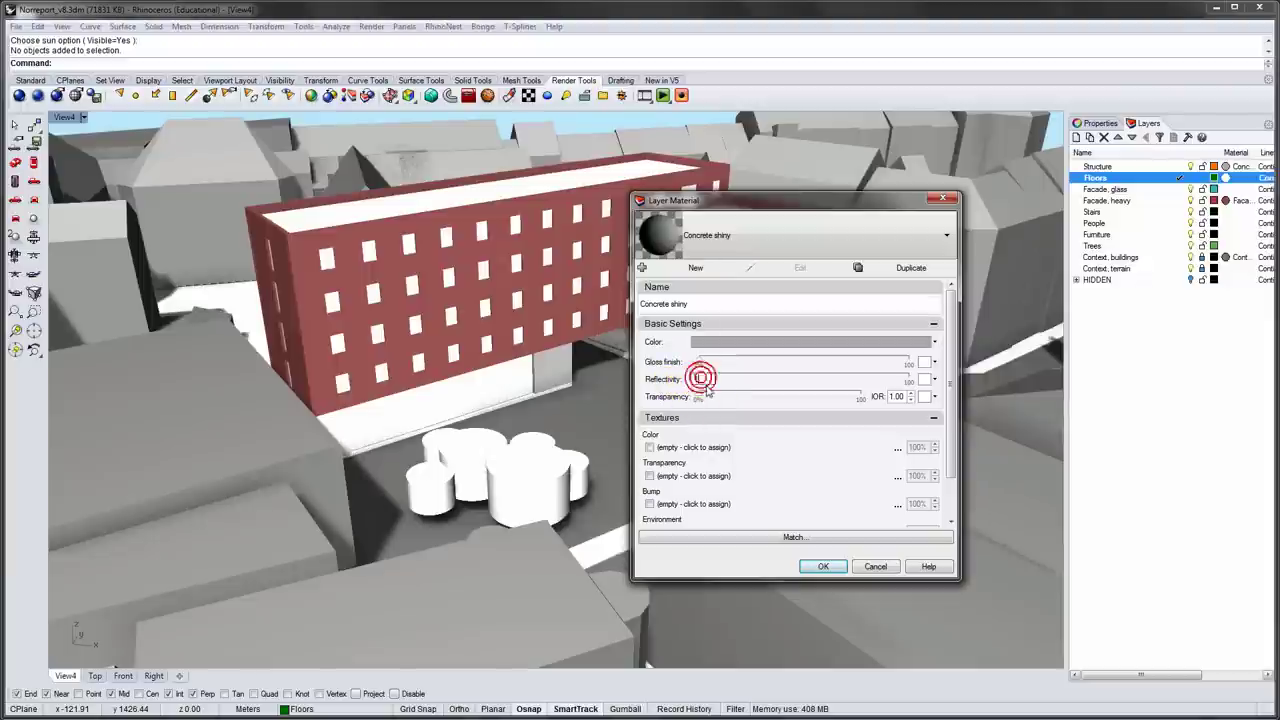
left_click(813, 568)
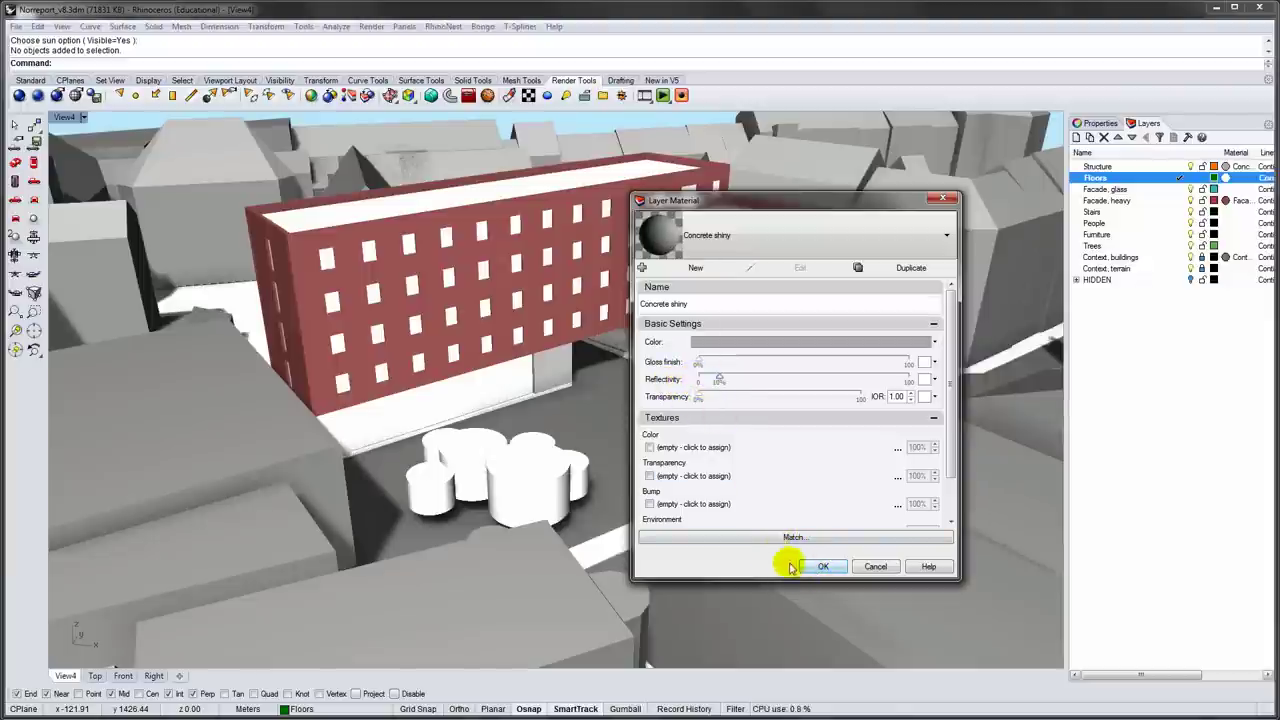
left_click(818, 567)
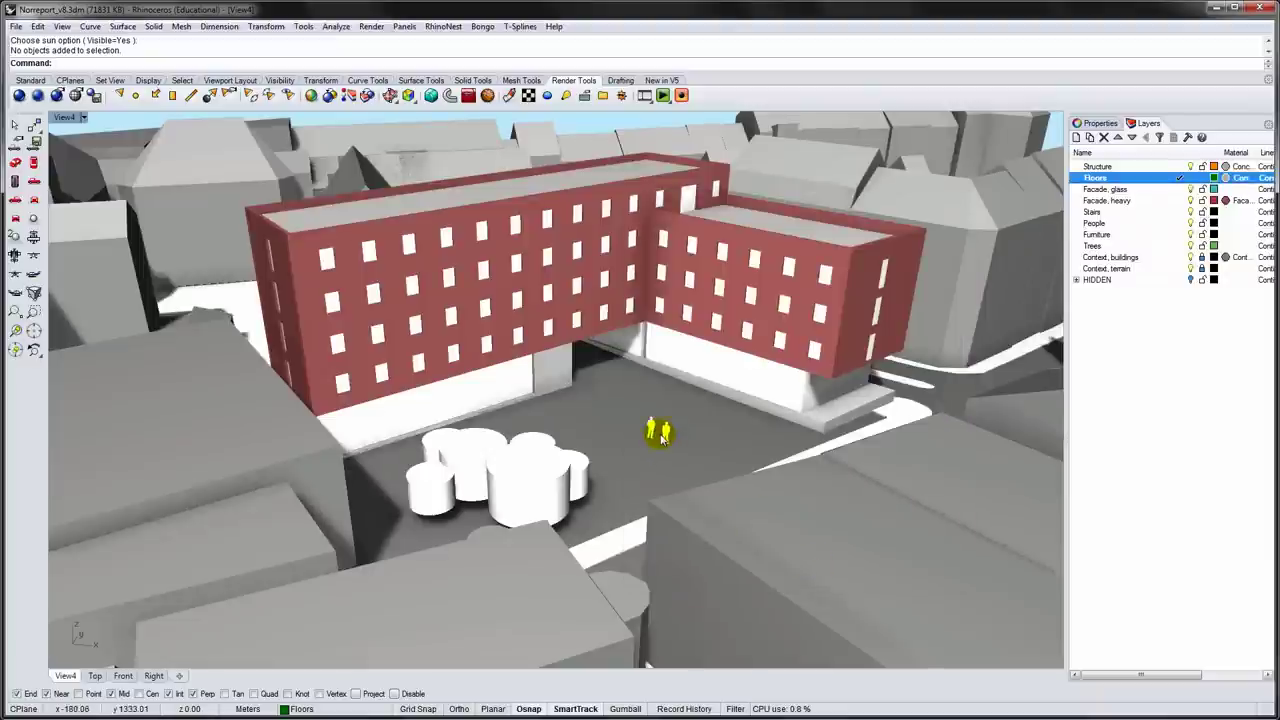
- Name the Facade, glass layer's material 'Glass' and give it a dark teal colour
left_click(1226, 189)
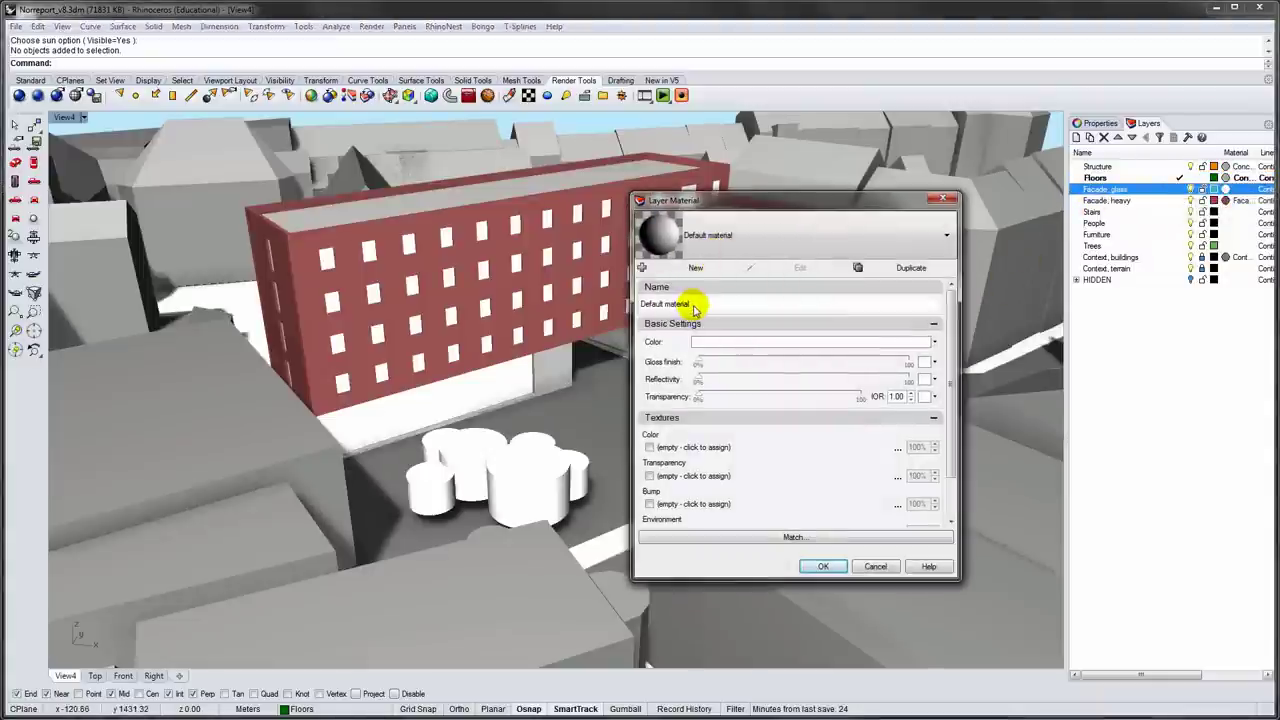
left_click_drag(688, 305, 640, 306)
type("Glass")
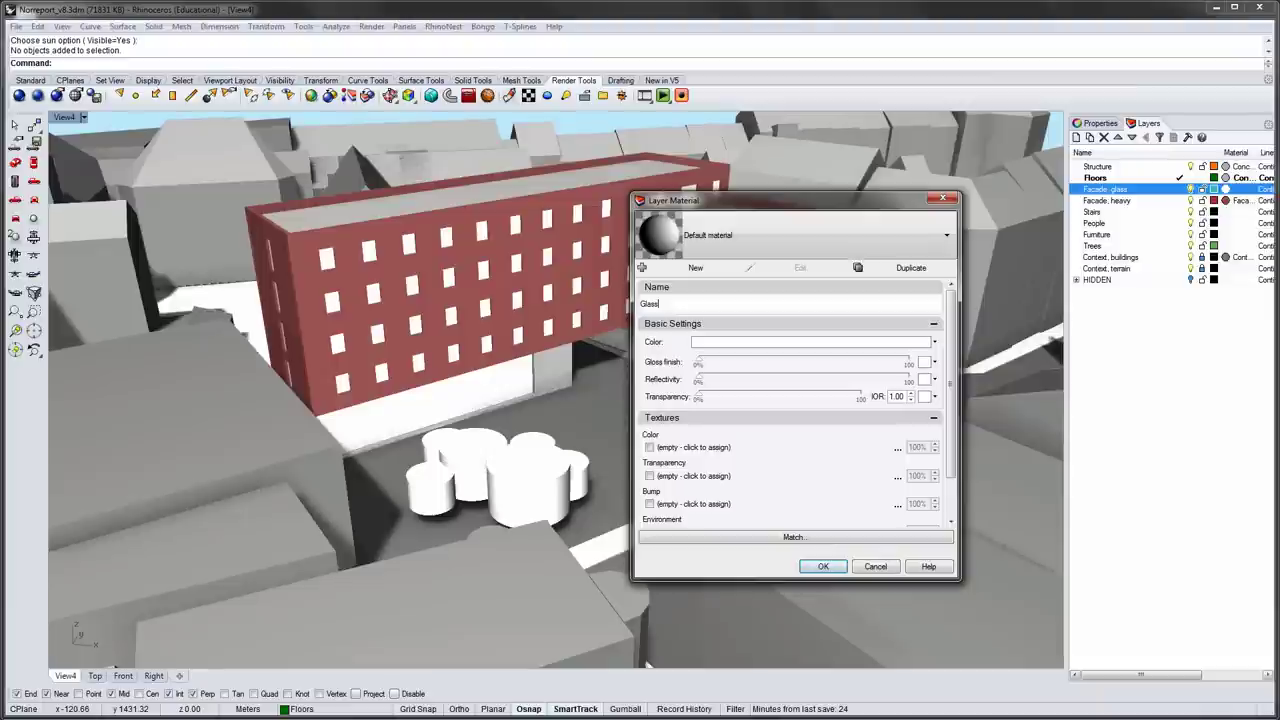
left_click(700, 345)
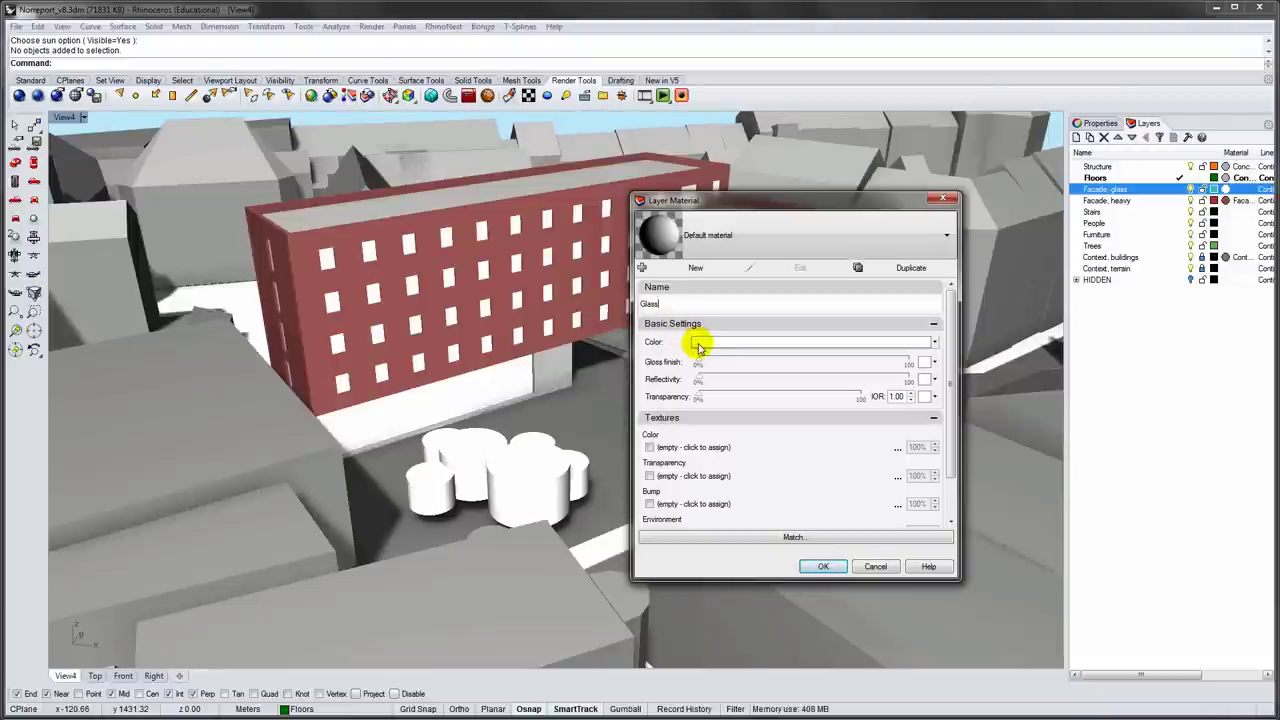
left_click(700, 345)
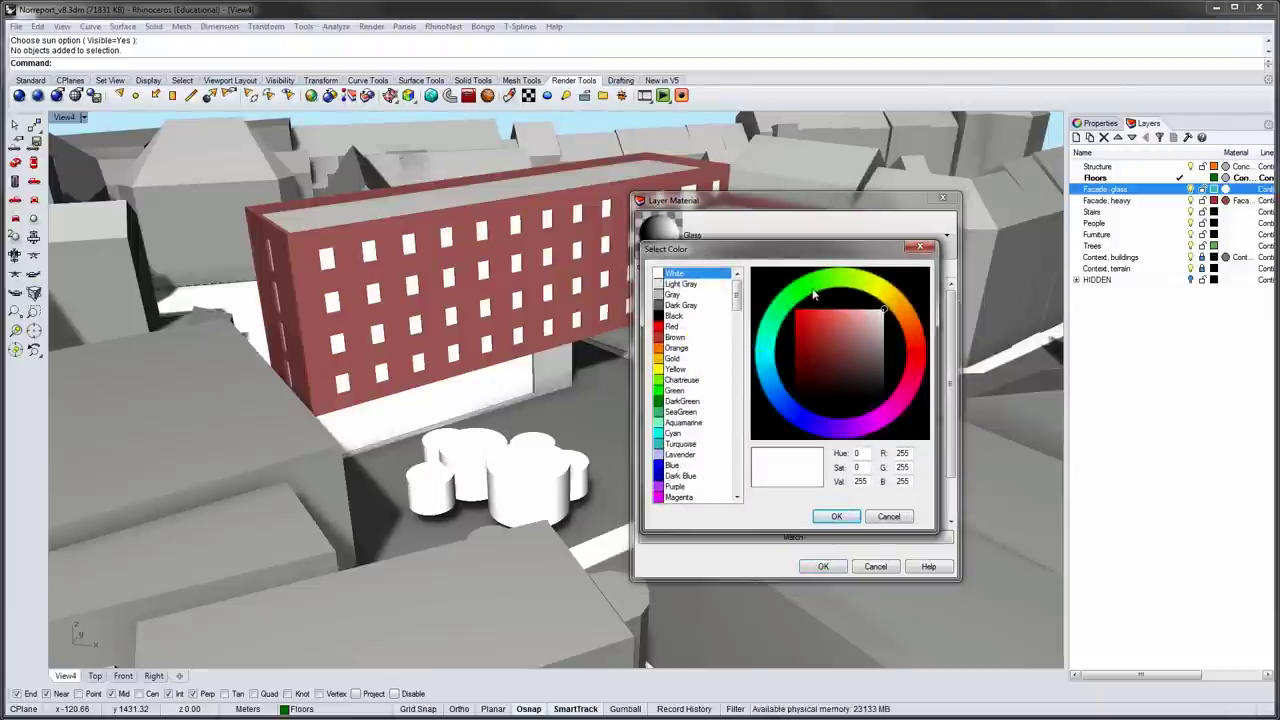
left_click_drag(815, 295, 770, 350)
left_click(823, 366)
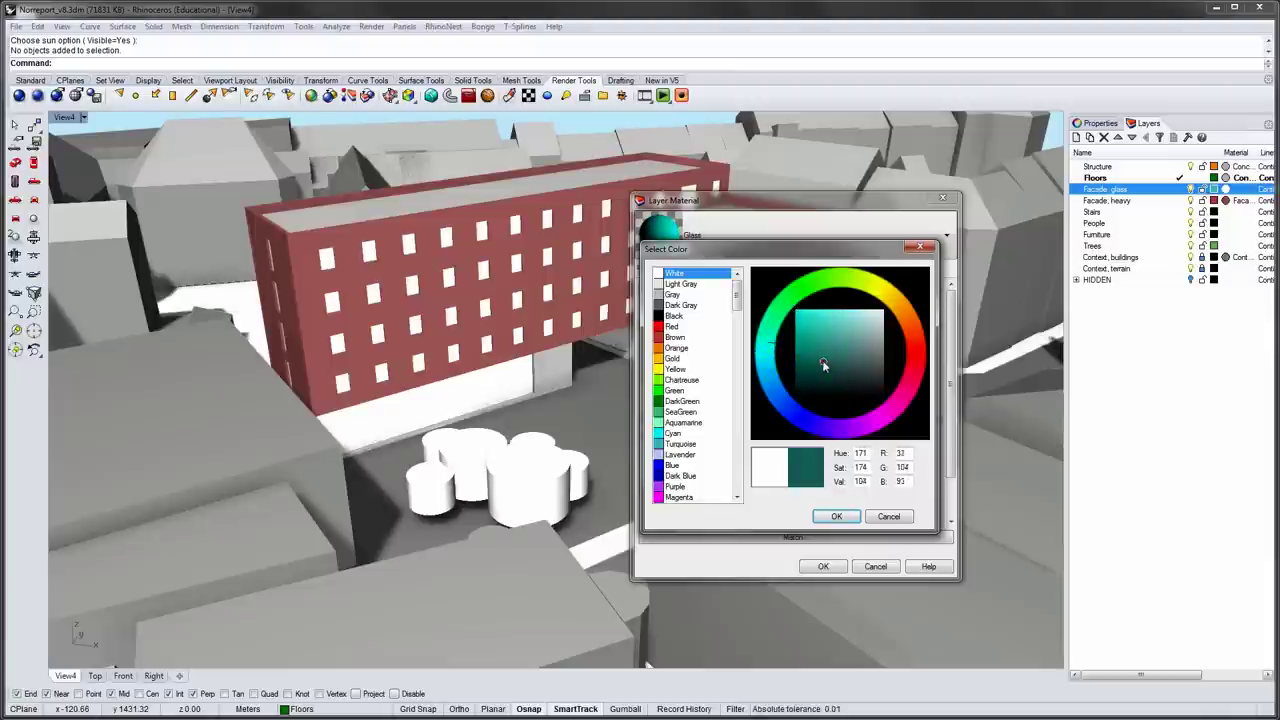
left_click(834, 515)
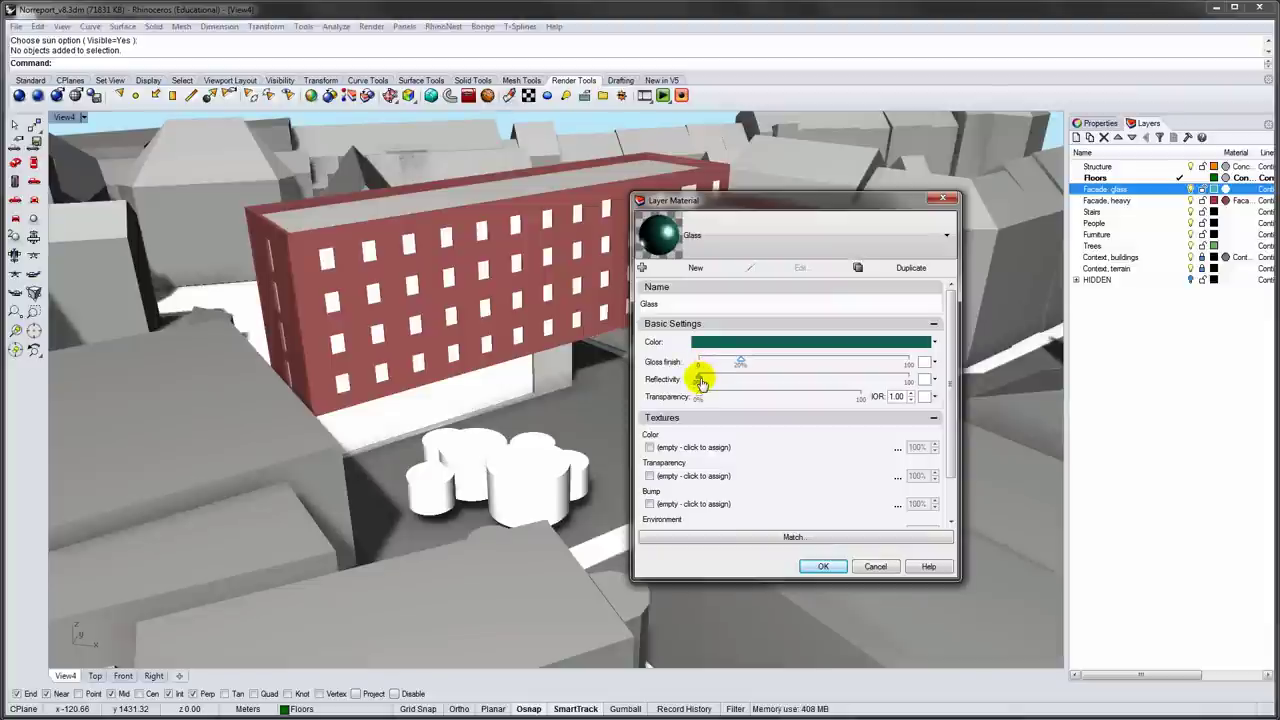
- Set the Glass material to 100 reflectivity and 95 transparency, then toggle the layer's visibility to compare
left_click_drag(700, 383, 912, 379)
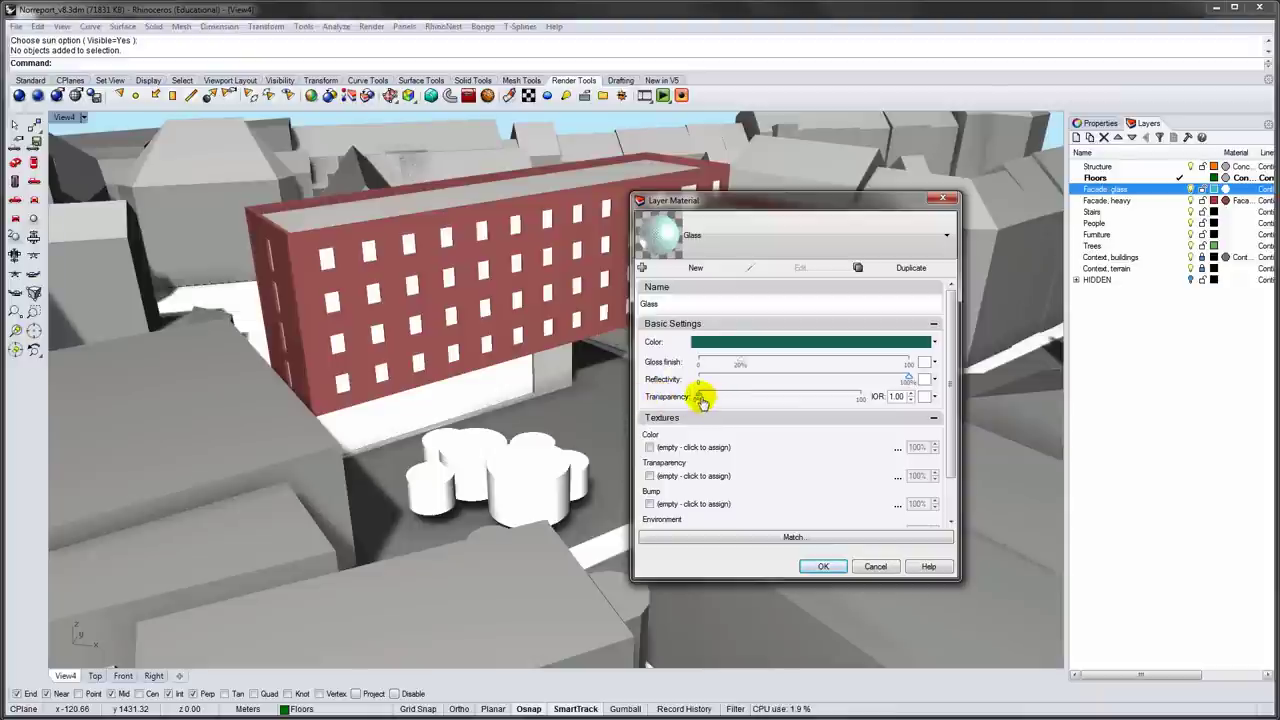
key("Return")
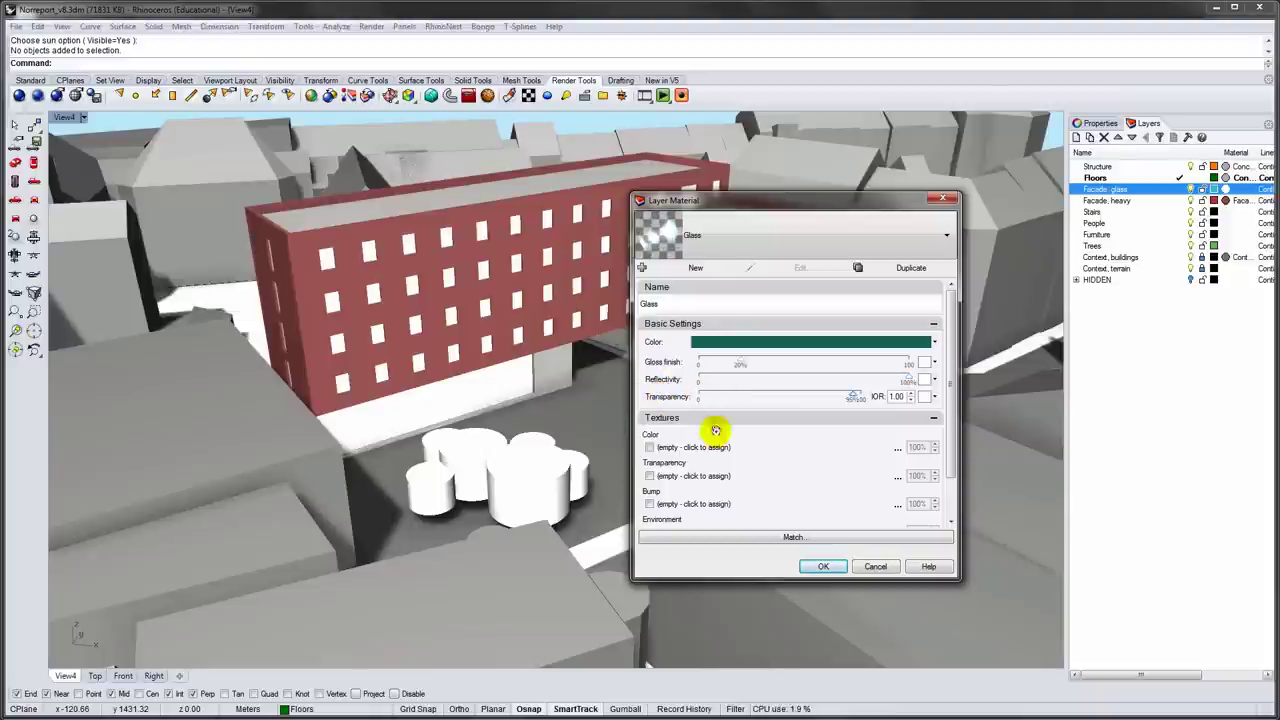
left_click(823, 567)
left_click(823, 567)
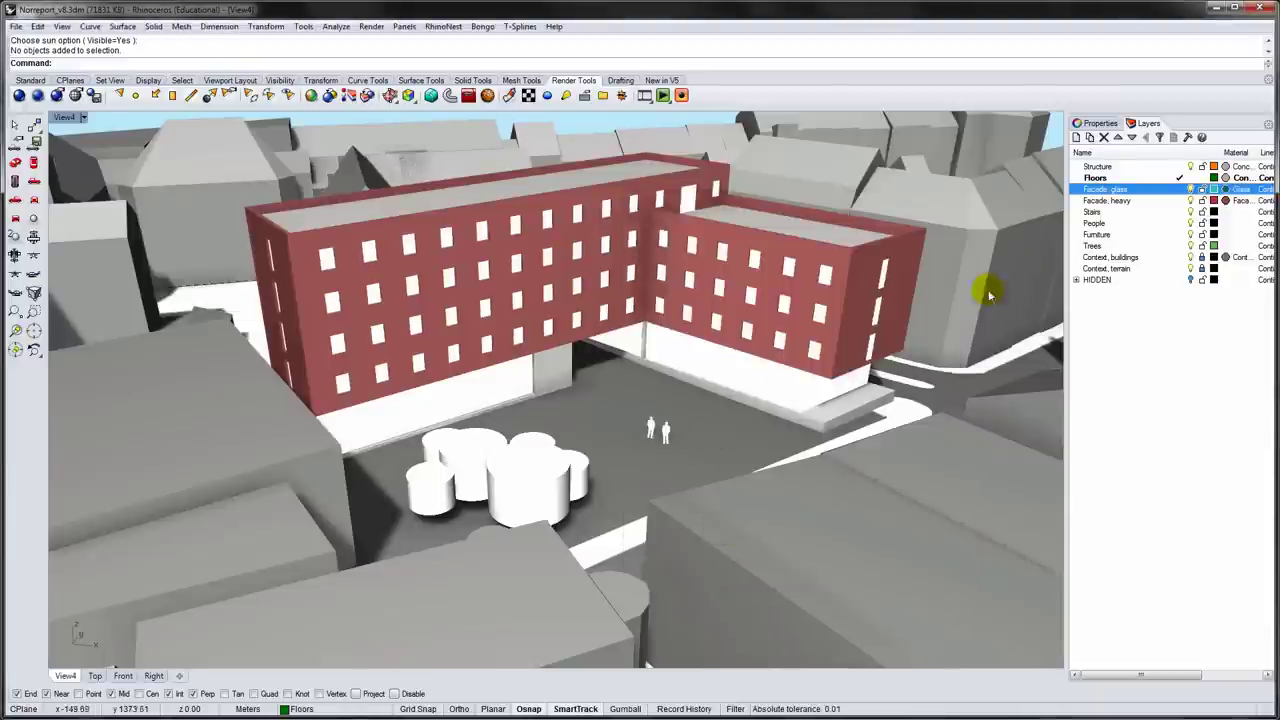
left_click(1191, 190)
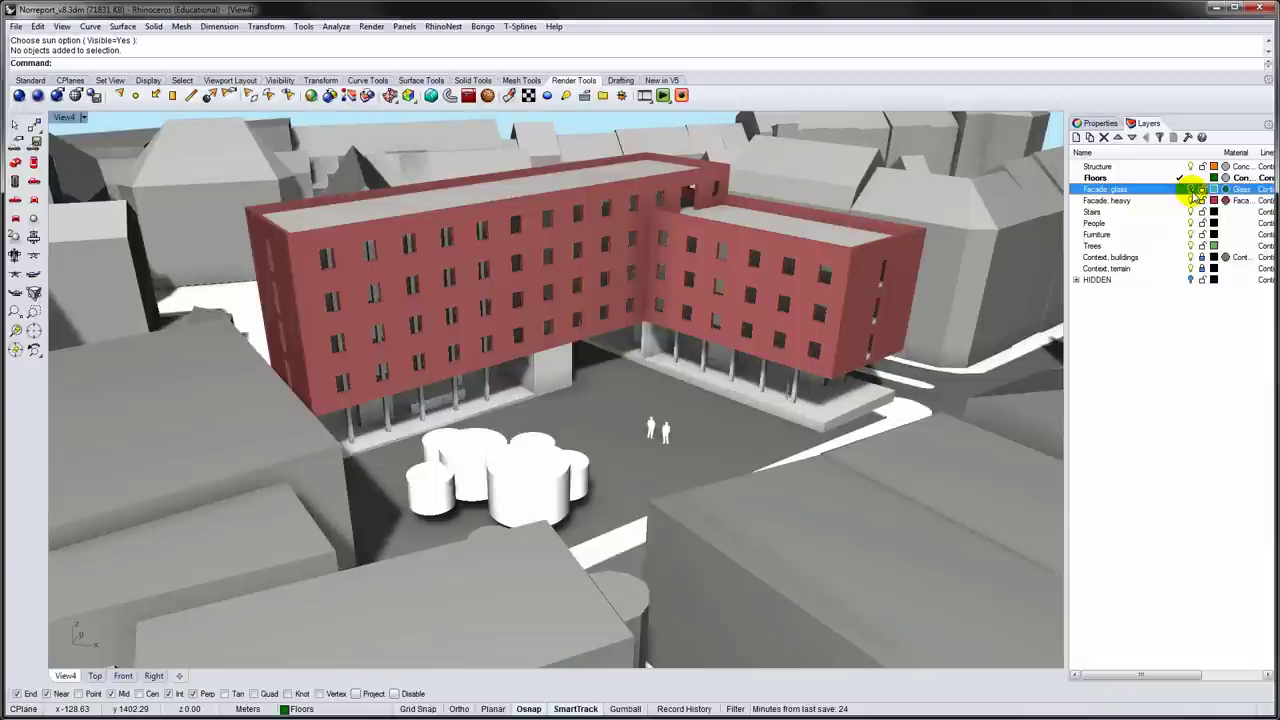
left_click(1191, 190)
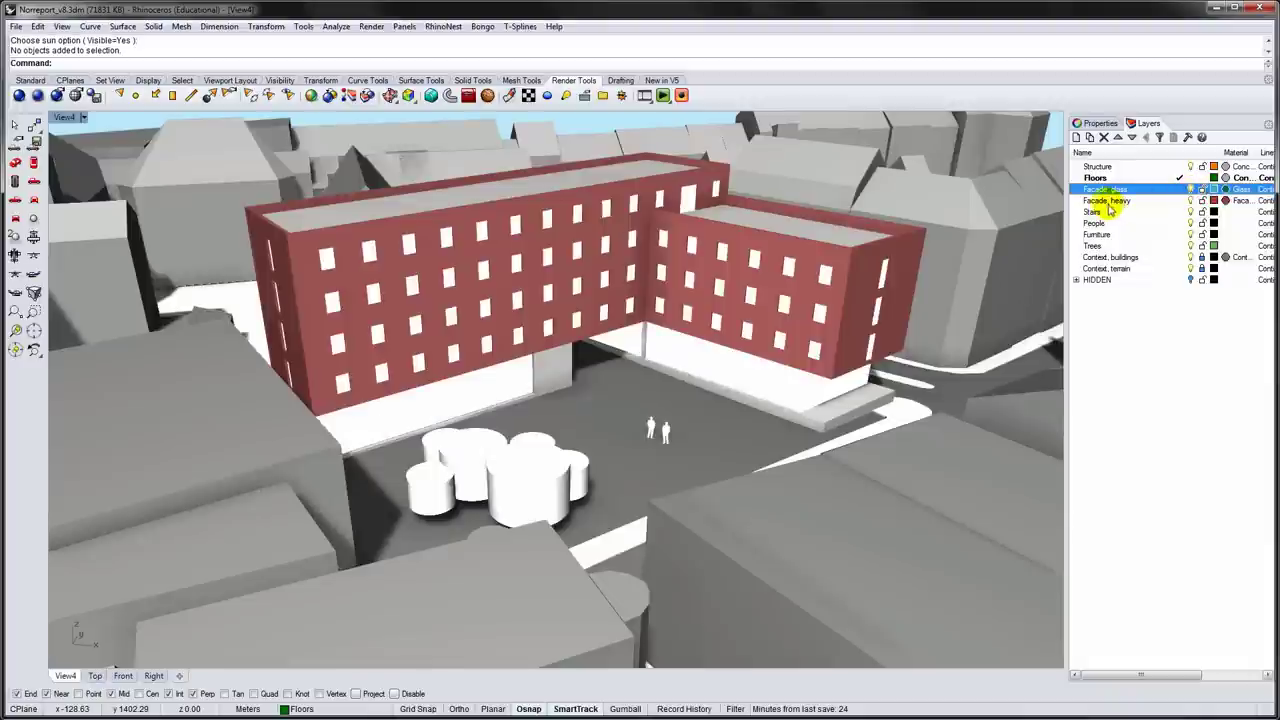
- Assign the existing Concrete shiny material to the Stairs layer
left_click(1225, 212)
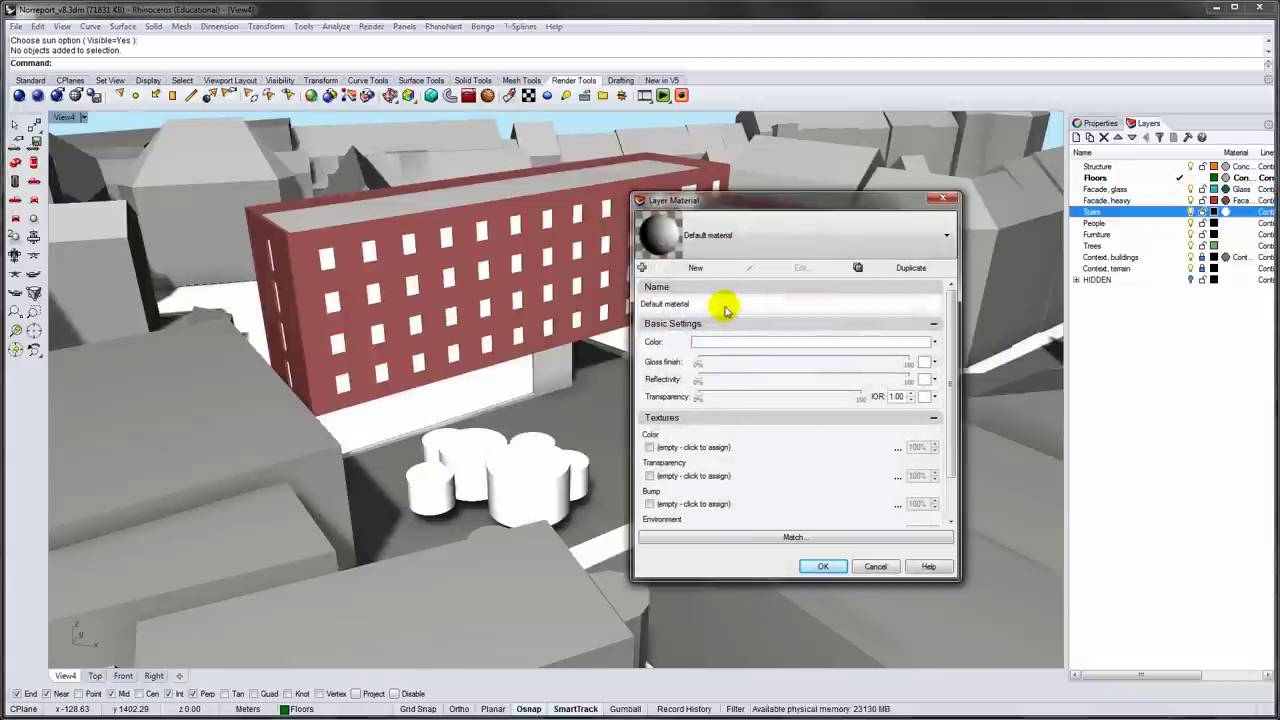
left_click(947, 238)
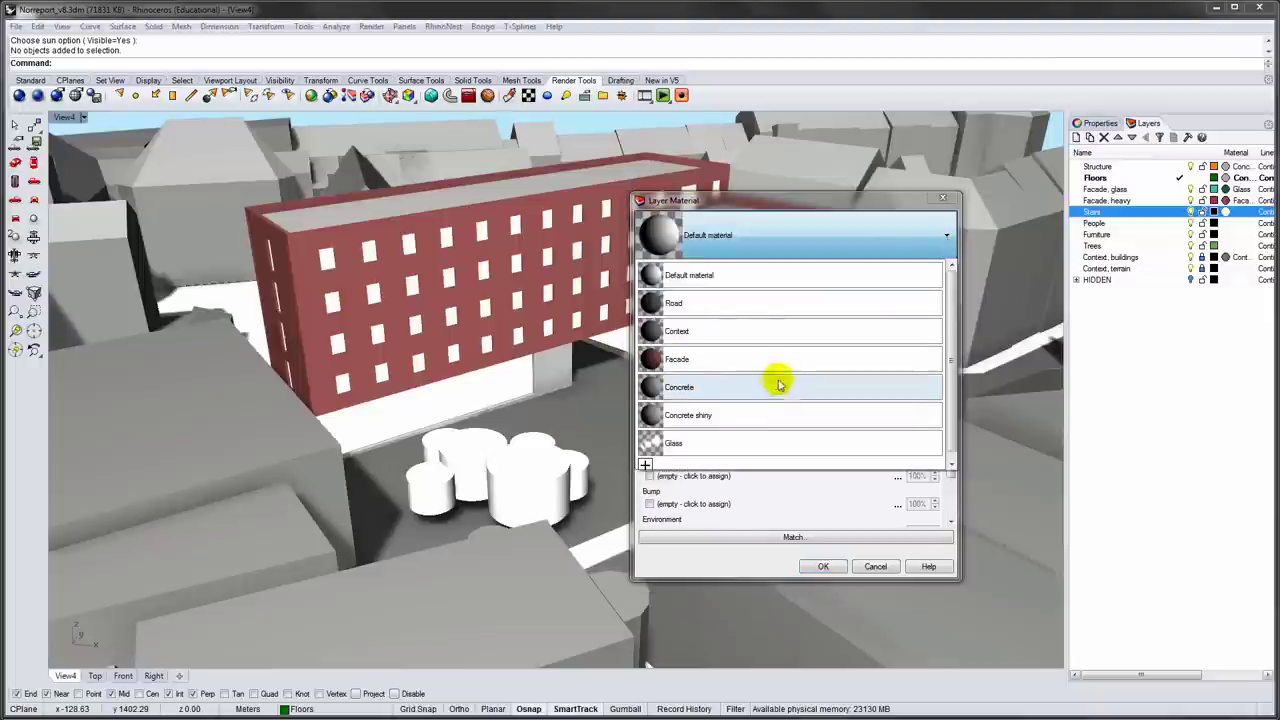
left_click(757, 415)
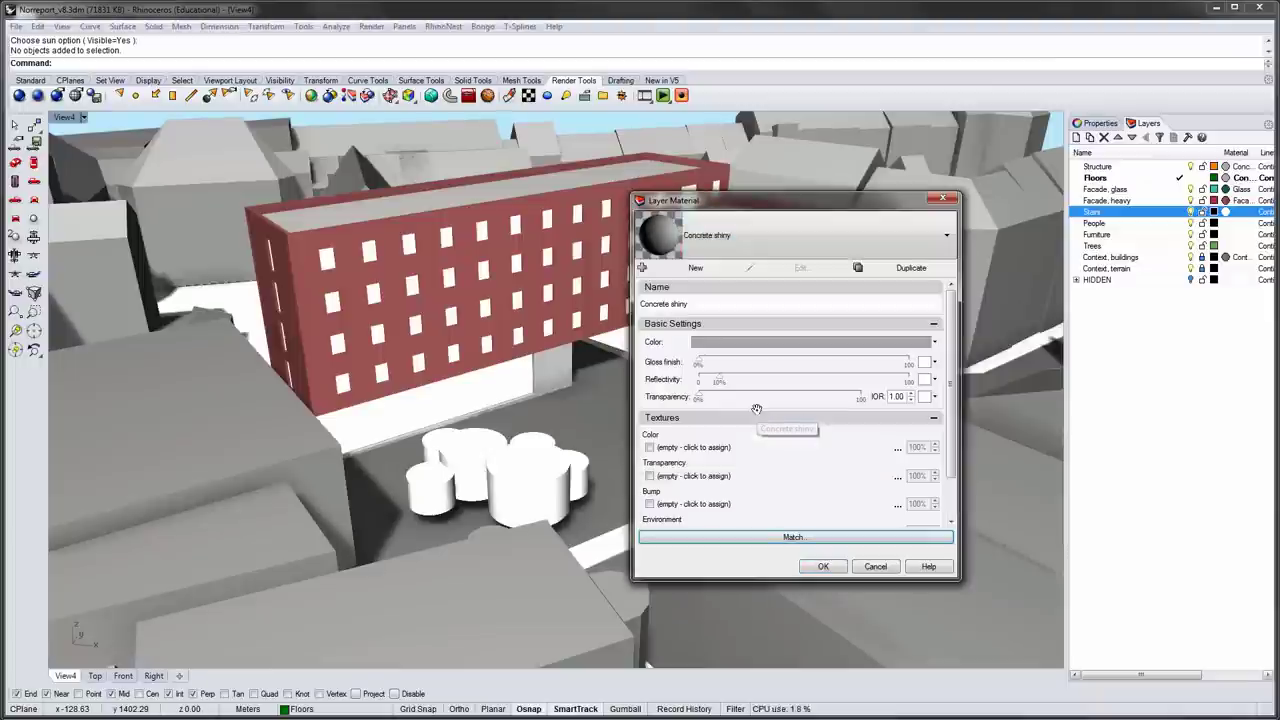
left_click(821, 565)
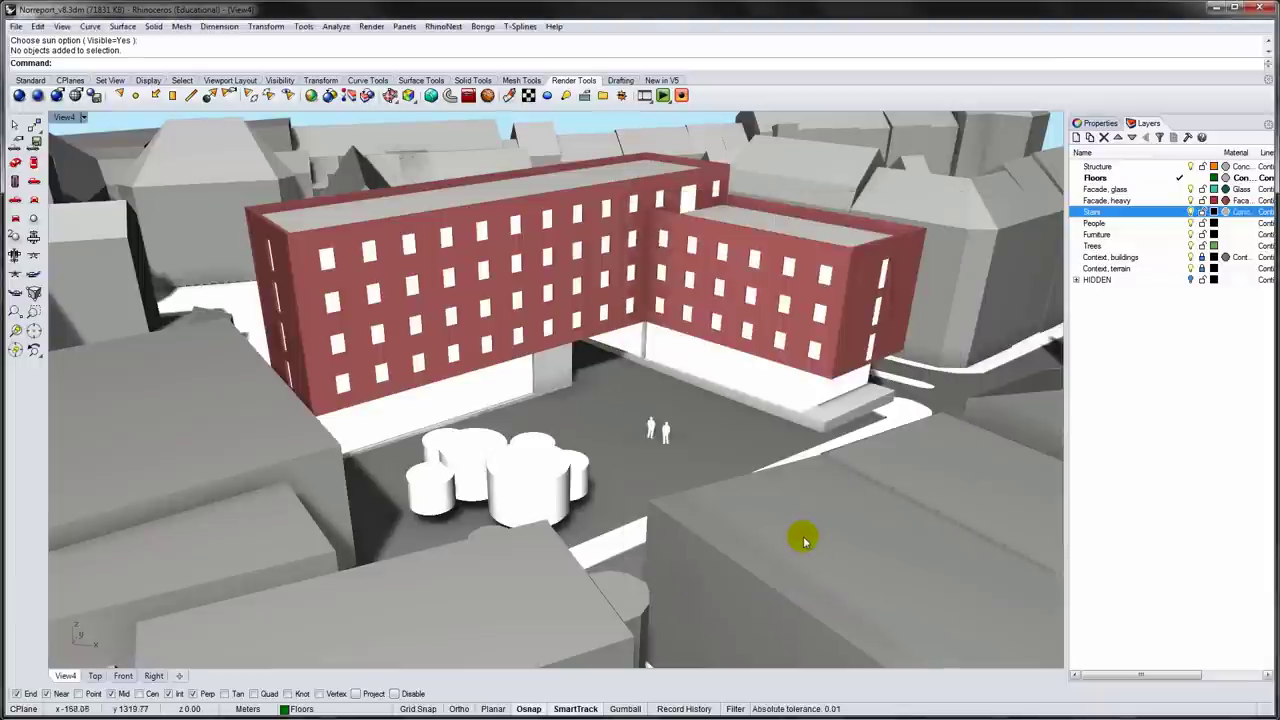
- Give the People layer a new 'People' material in light grey (240, 240, 240)
left_click(1097, 223)
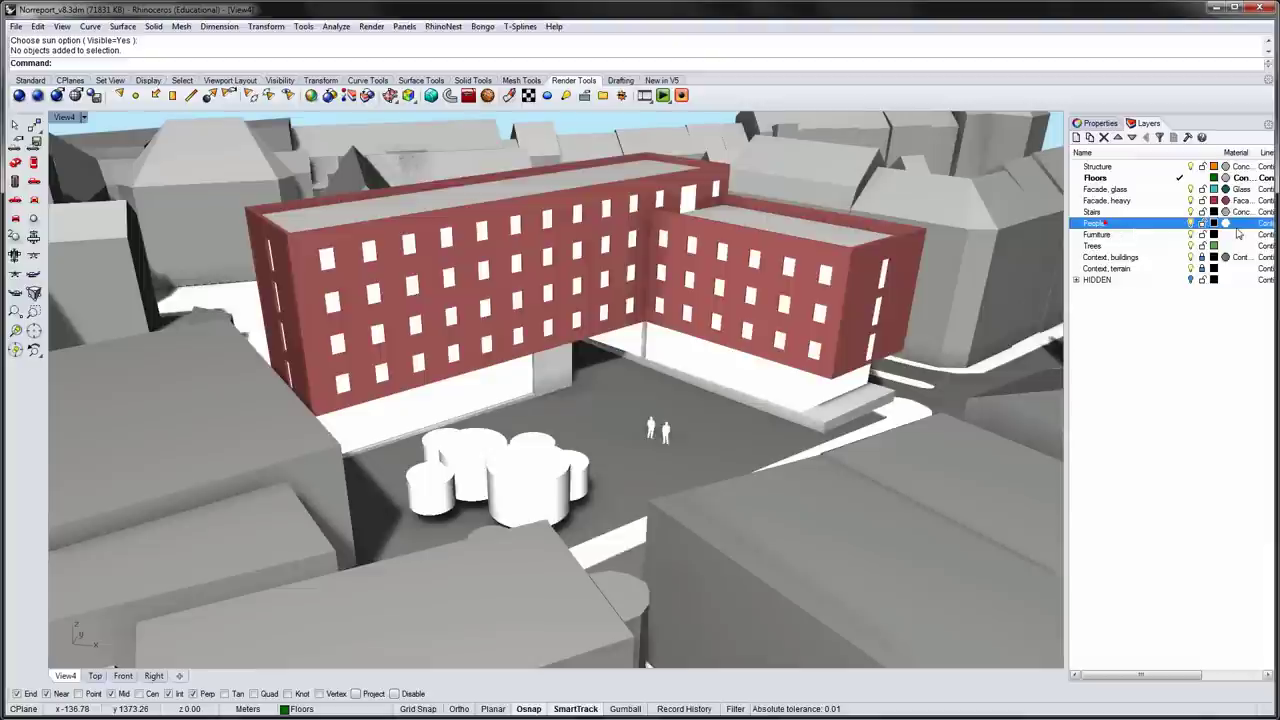
left_click(1225, 223)
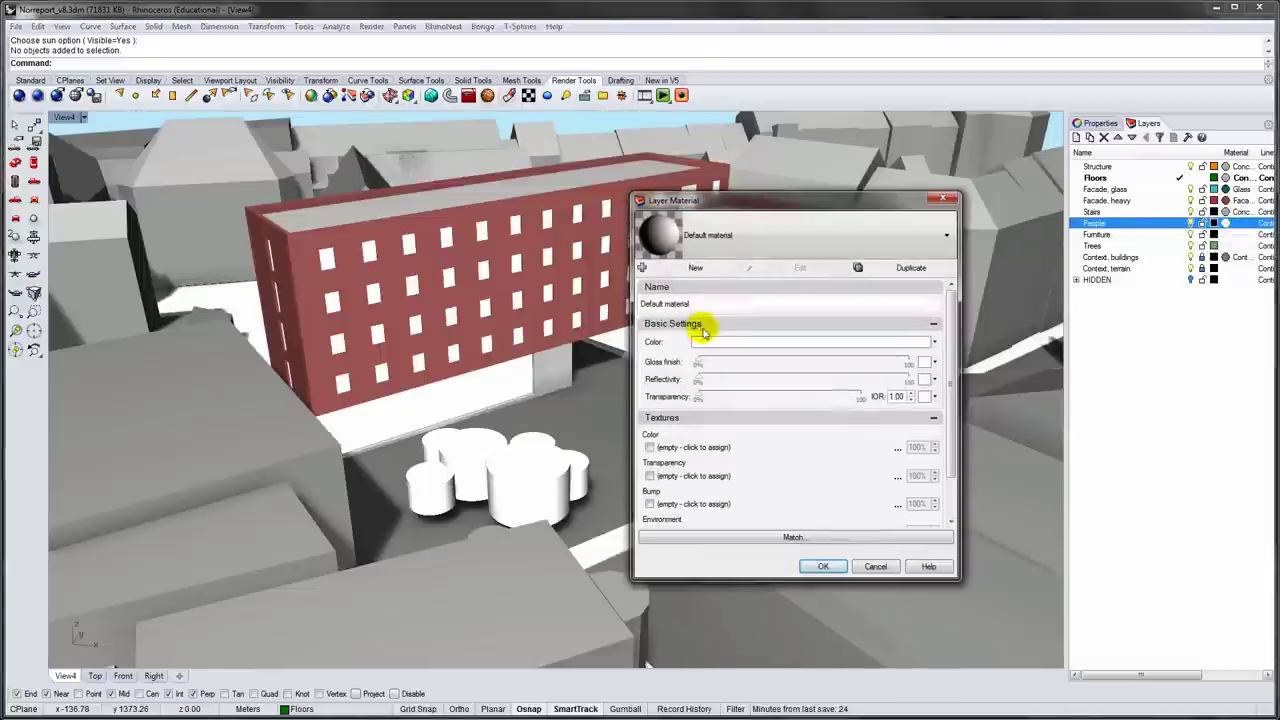
triple_click(694, 304)
type("Peopl")
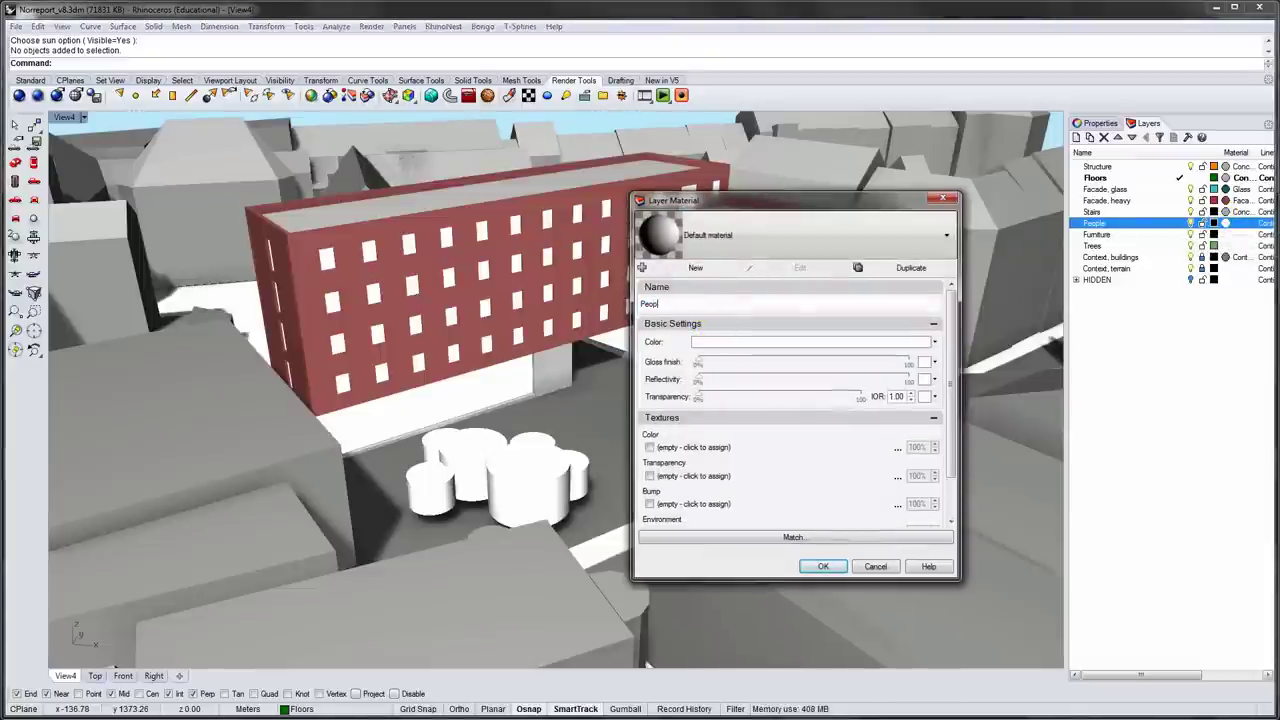
type("e")
left_click(708, 341)
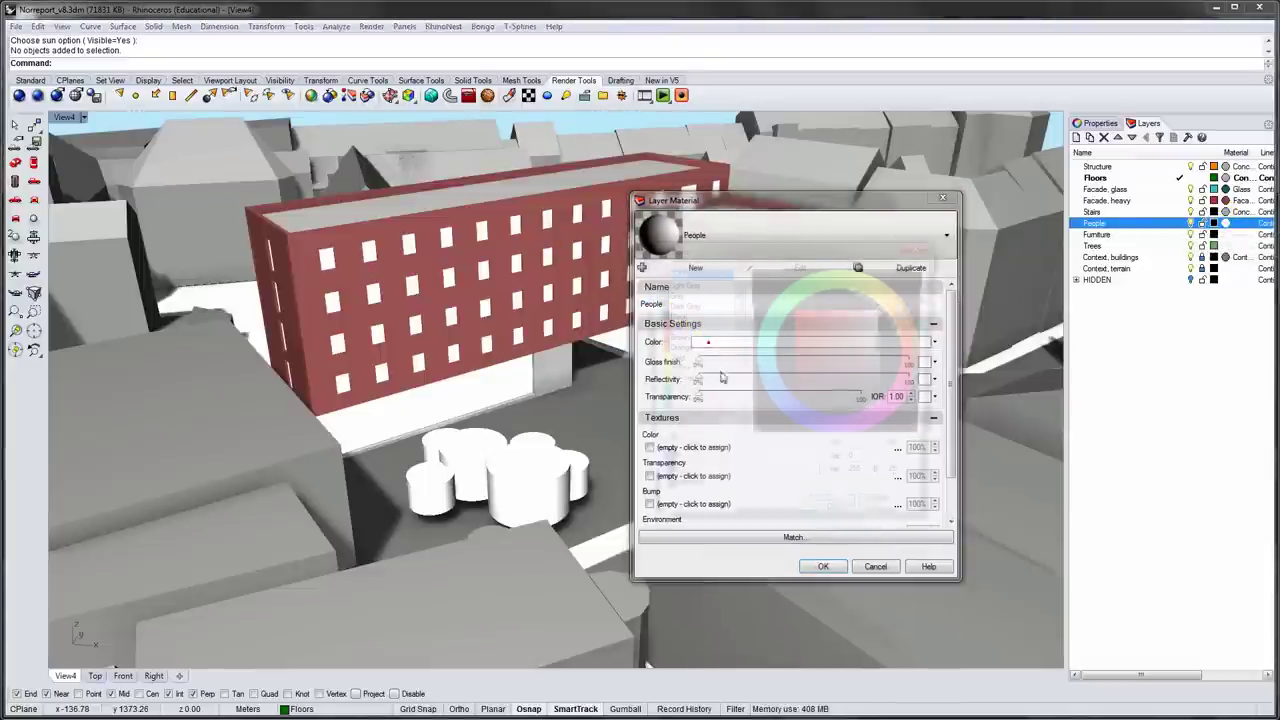
double_click(864, 480)
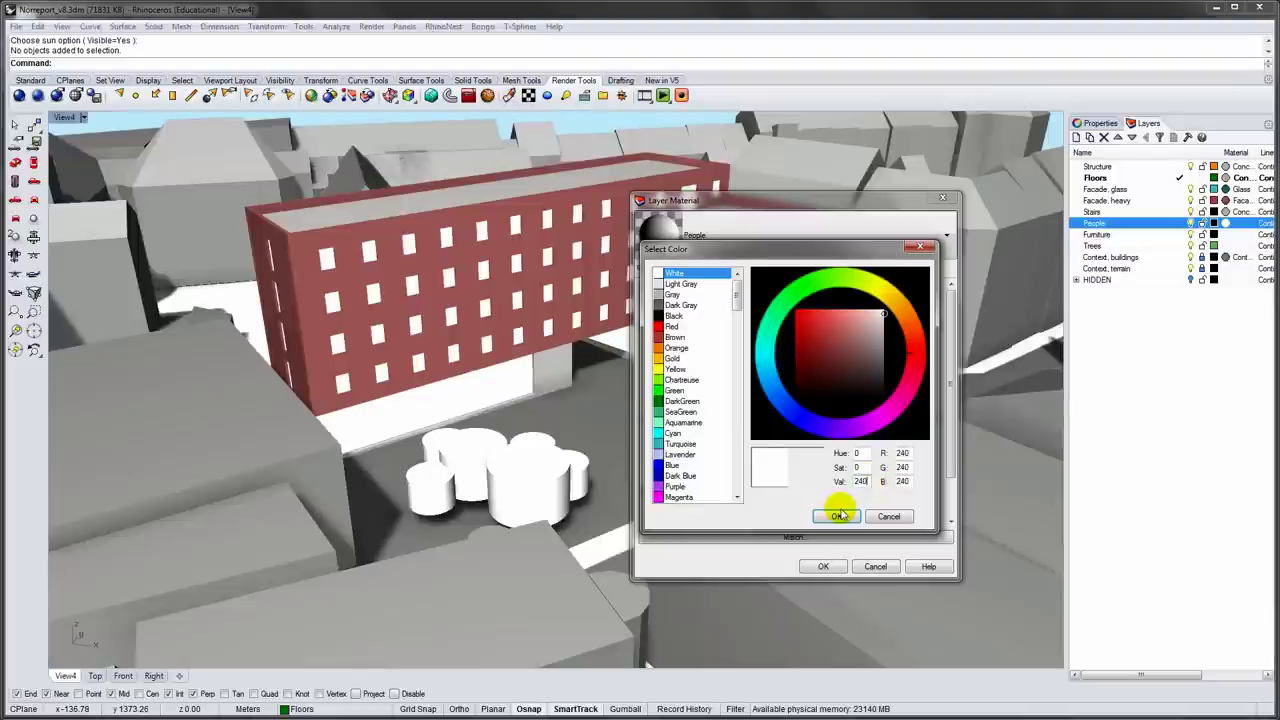
left_click(836, 516)
left_click(820, 566)
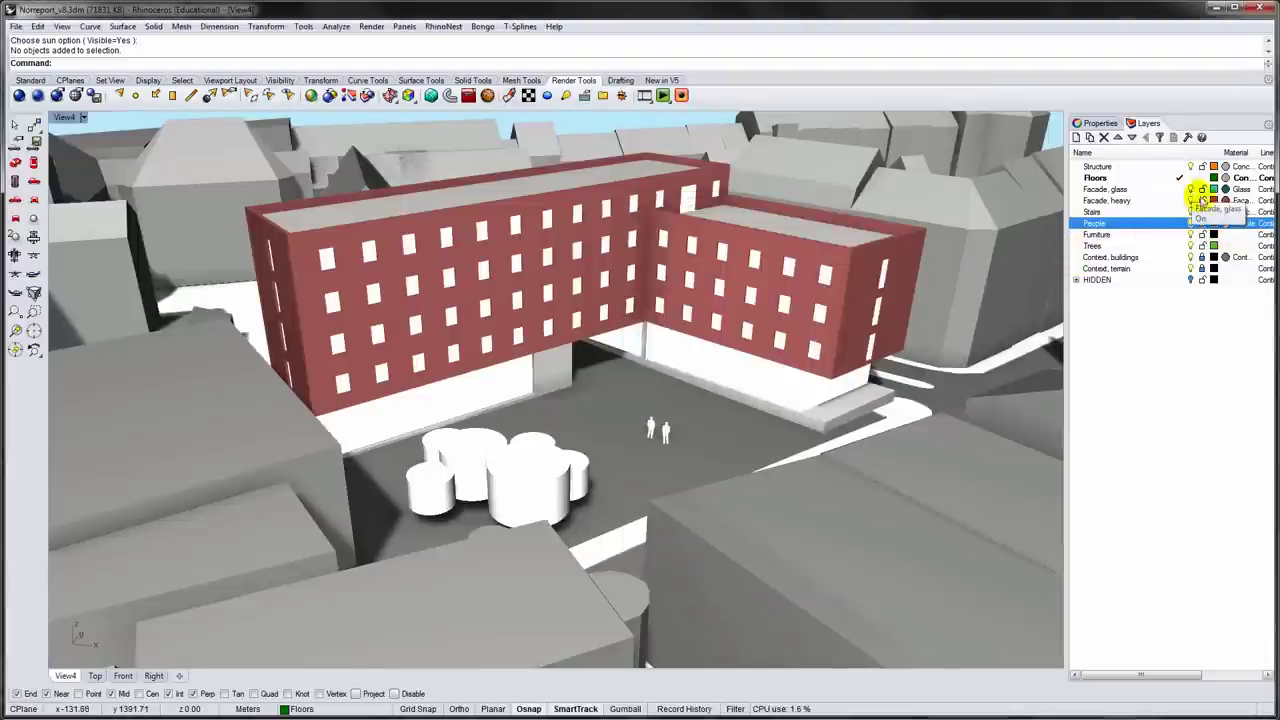
left_click(1226, 234)
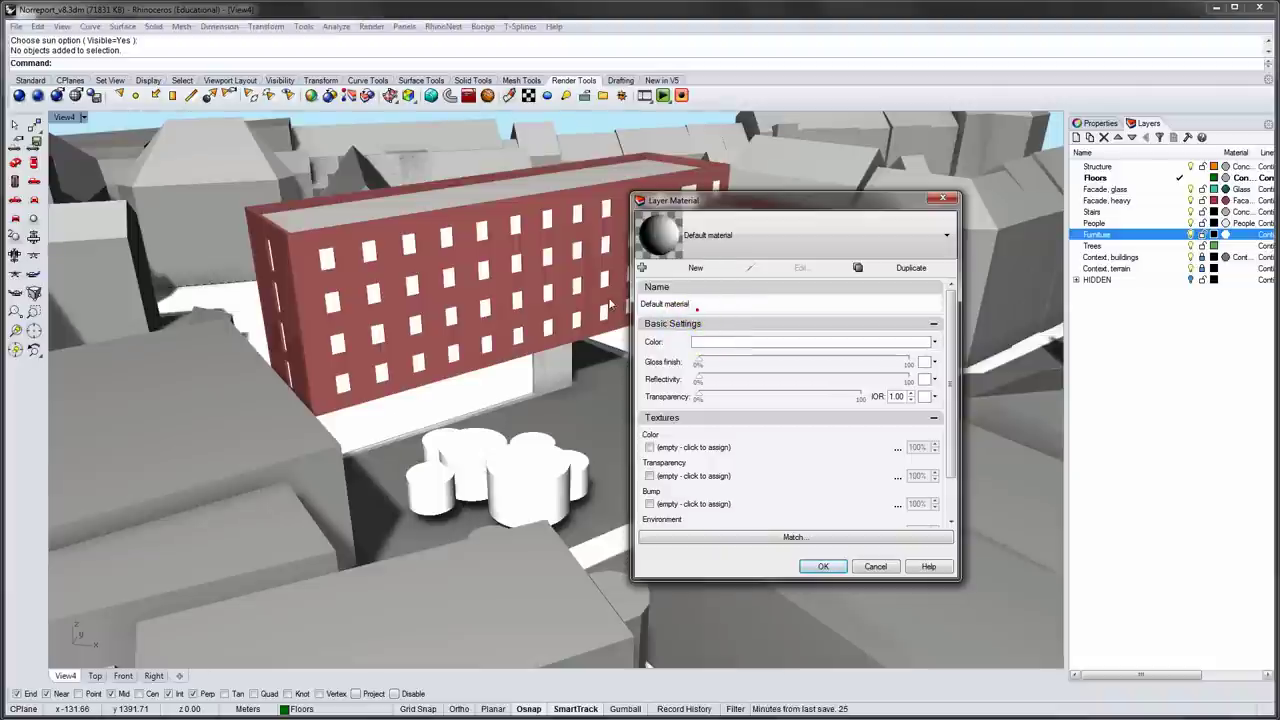
- Name the Furniture material 'Furniture', make it orange with 25 gloss and 25 reflectivity
double_click(689, 305)
type("Furniture")
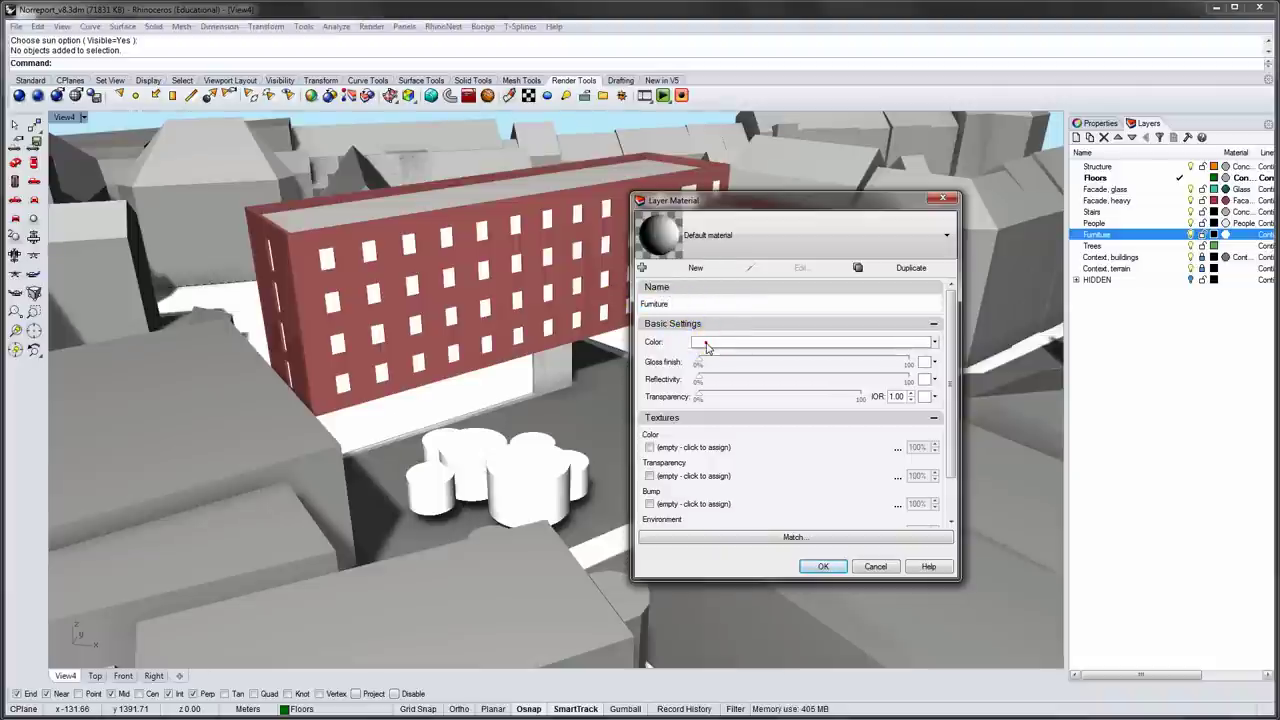
left_click(712, 341)
left_click(674, 347)
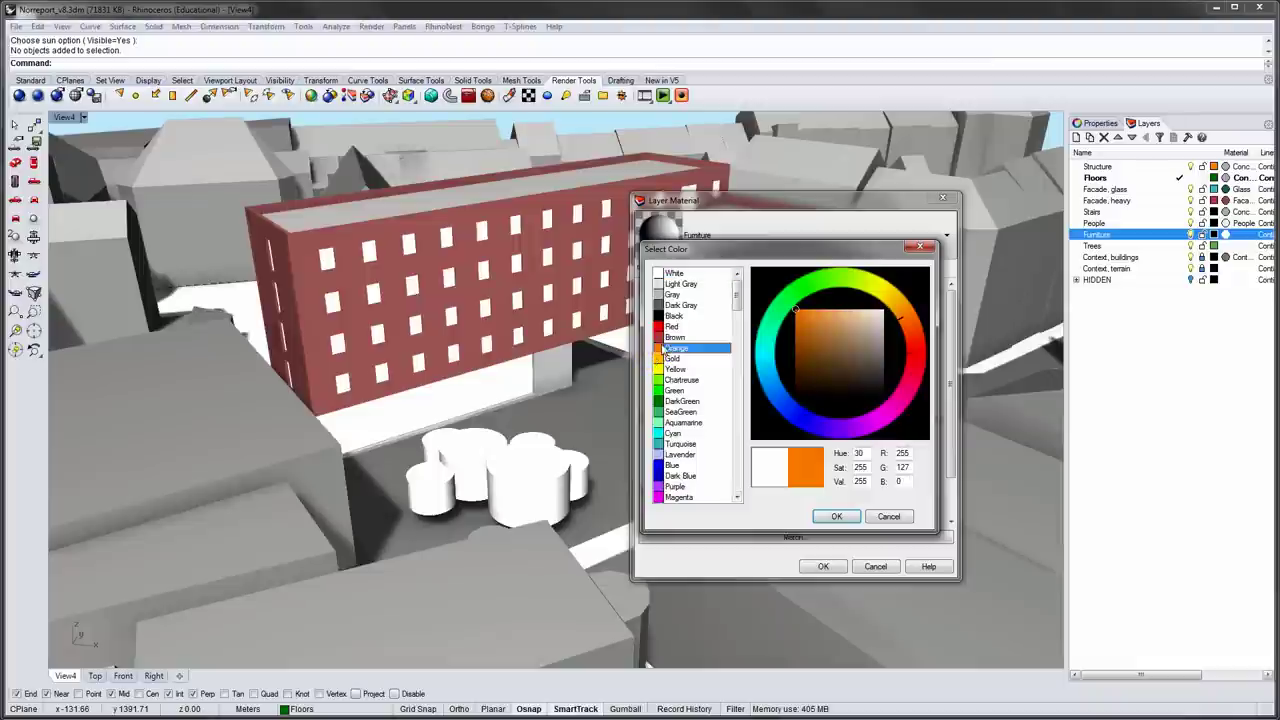
left_click(836, 516)
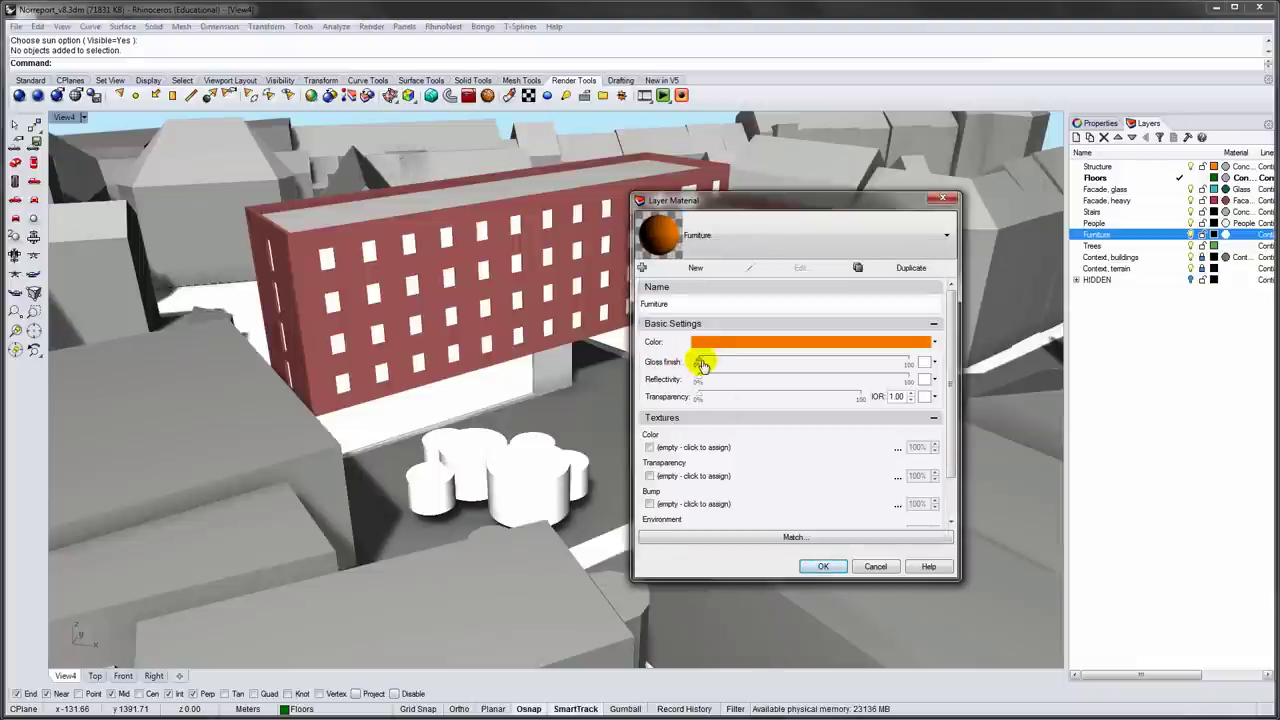
type("25")
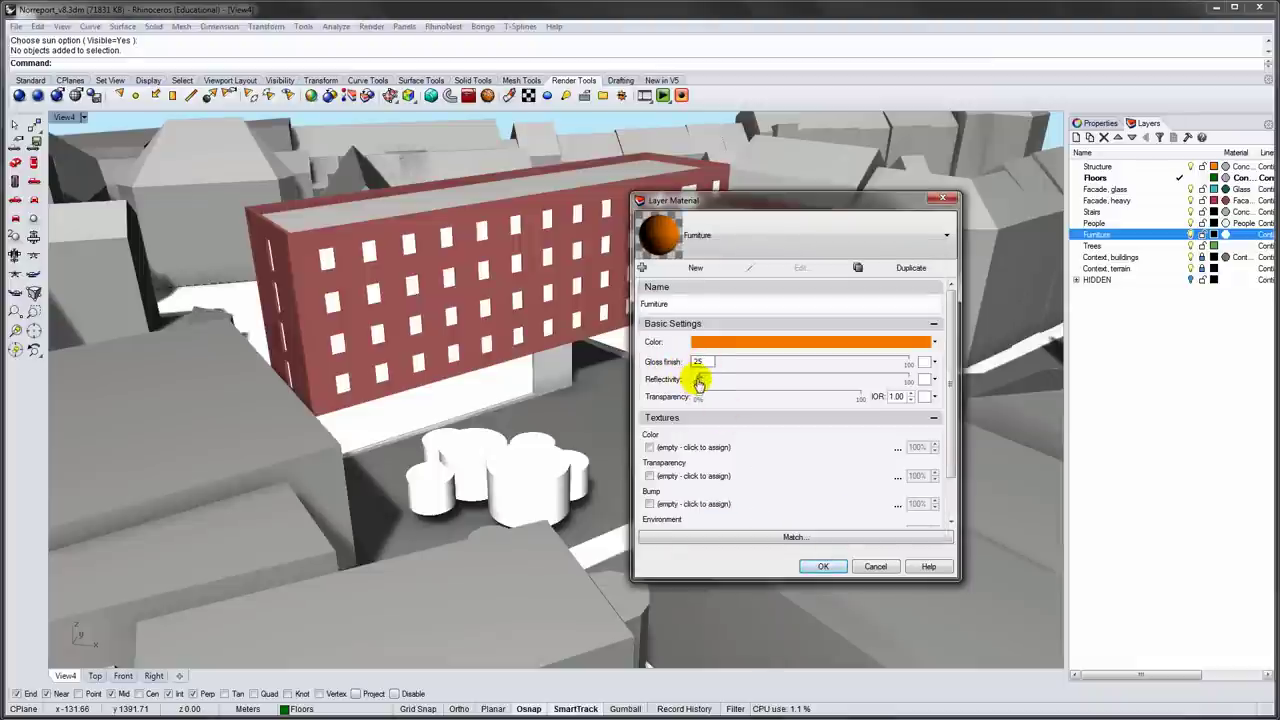
left_click(699, 381)
type("25")
key("Return")
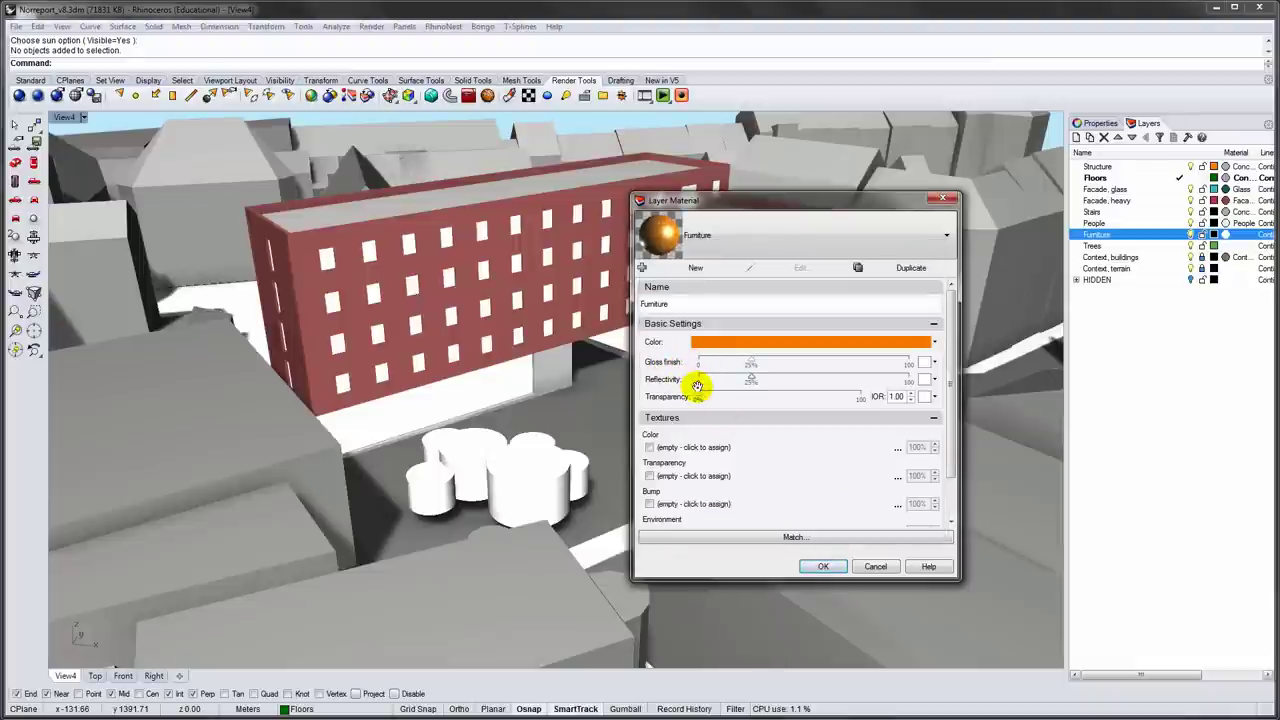
left_click(818, 567)
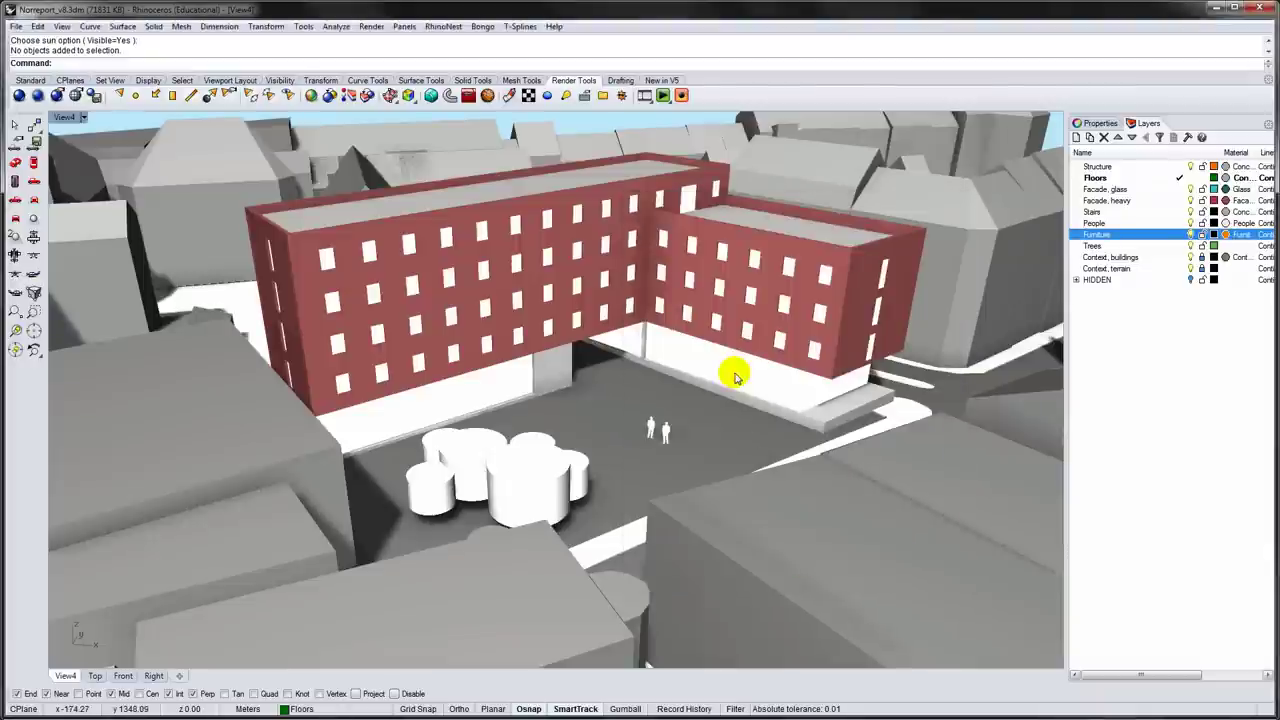
left_click(1189, 190)
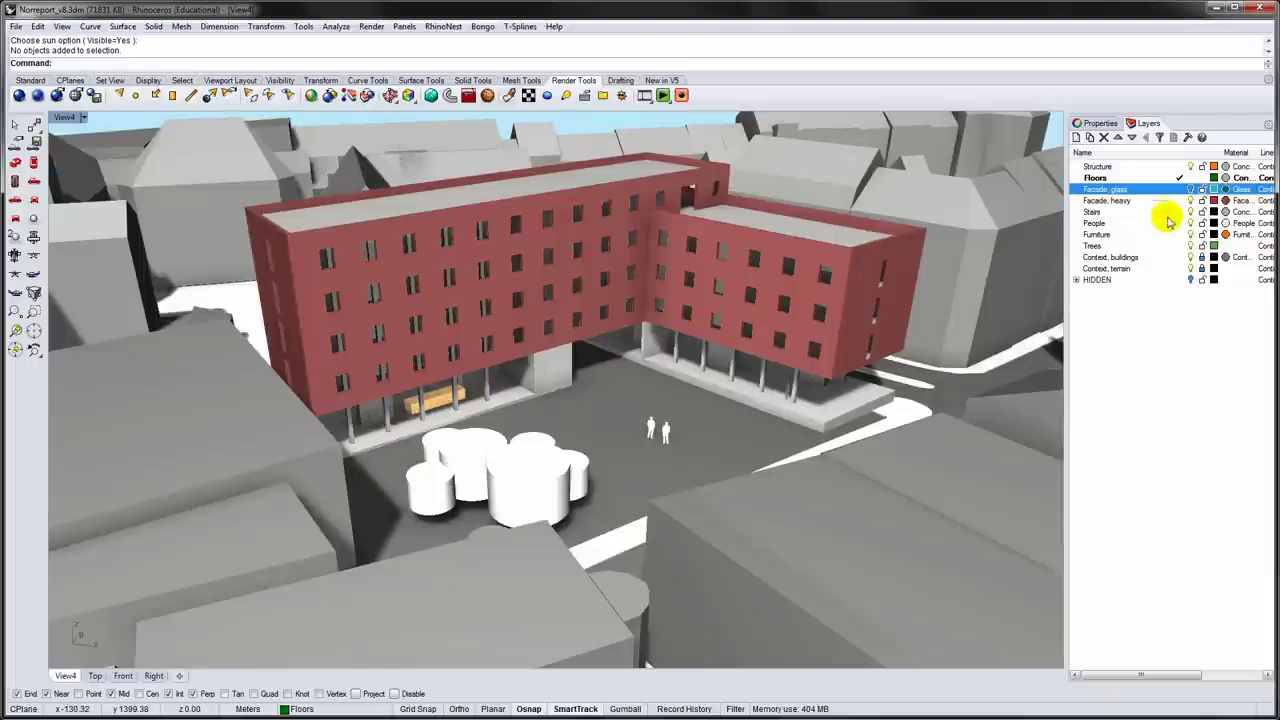
left_click(1190, 190)
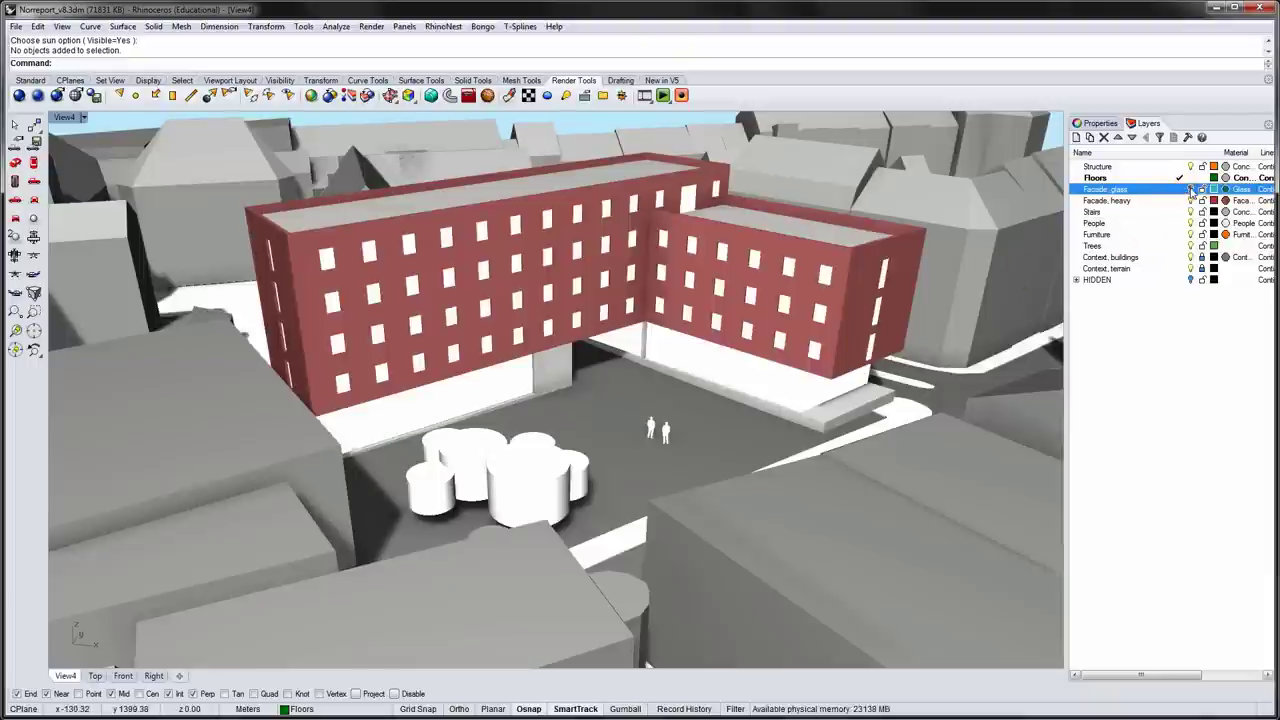
- Name the Trees layer's material 'Trees' and give it a muted green colour
left_click(1226, 245)
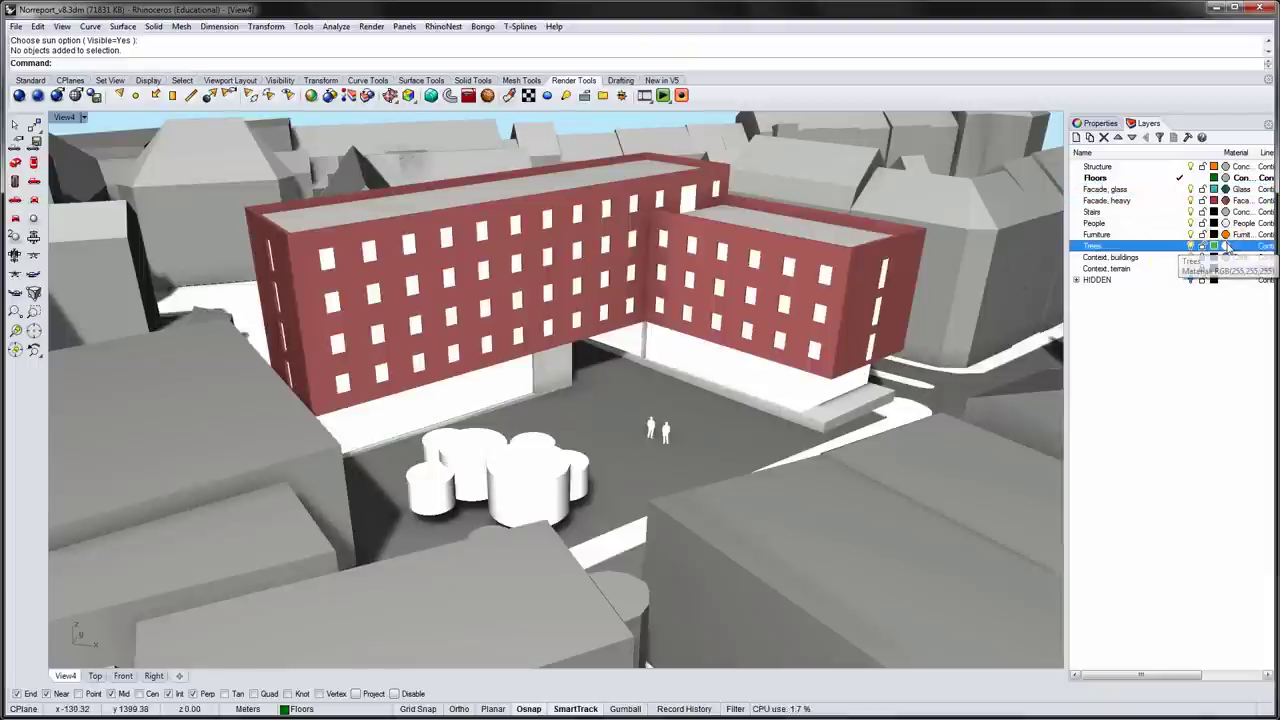
left_click(705, 303)
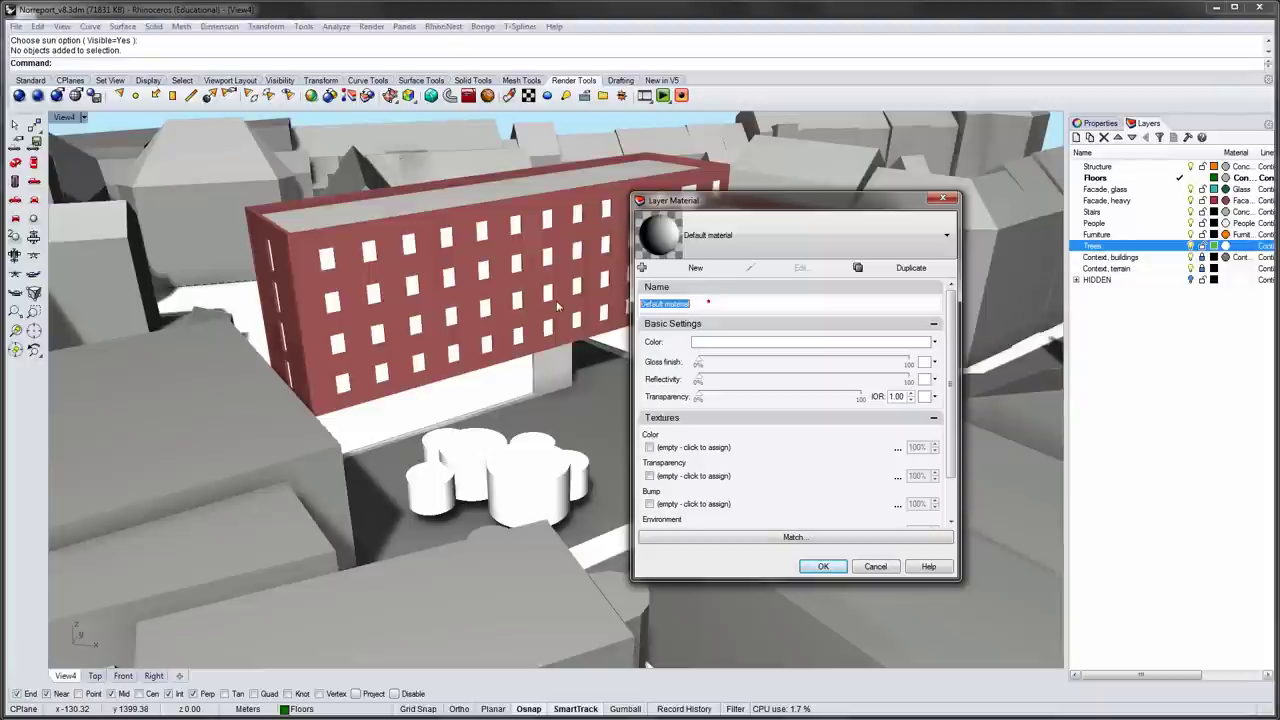
type("Trees")
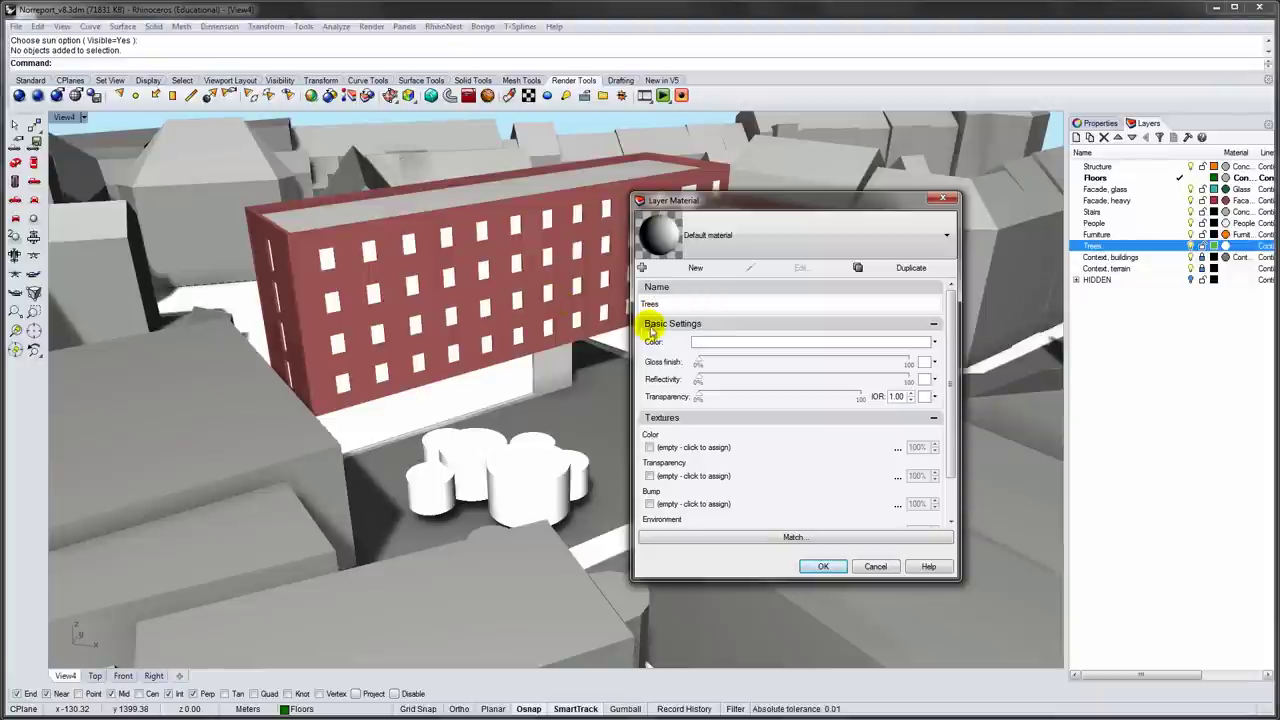
left_click(703, 341)
left_click(840, 287)
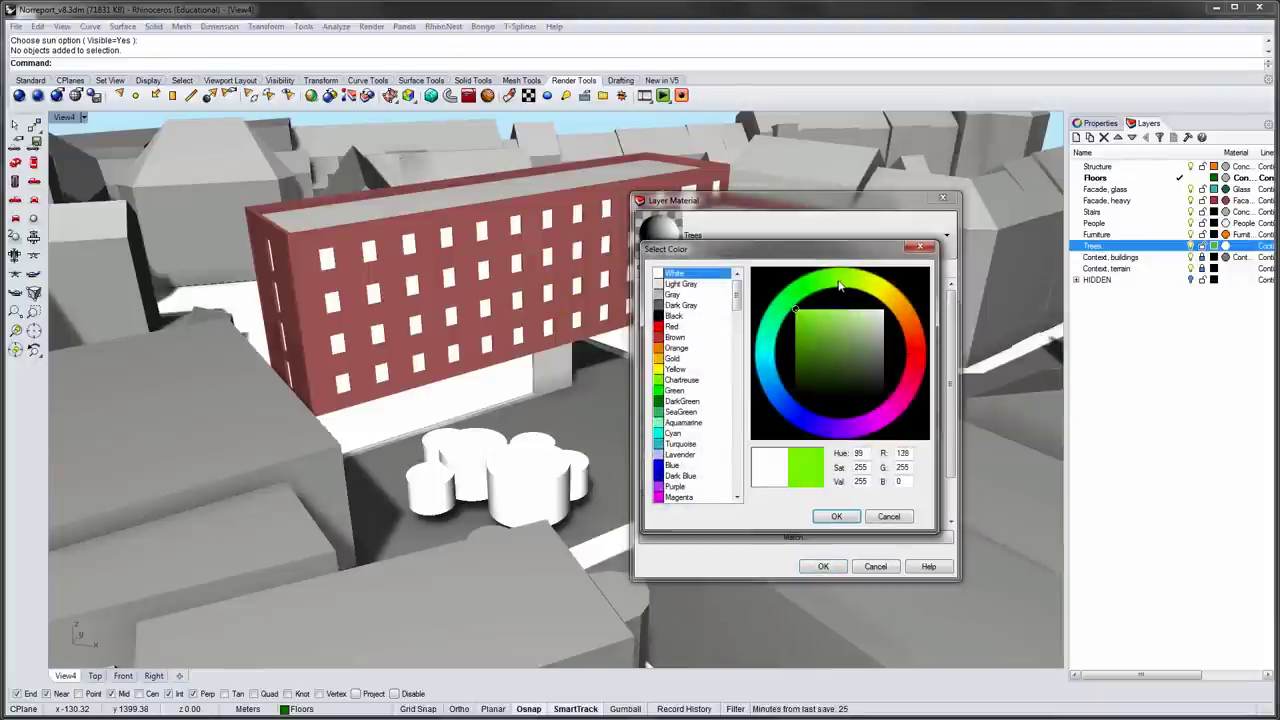
left_click_drag(829, 341, 838, 334)
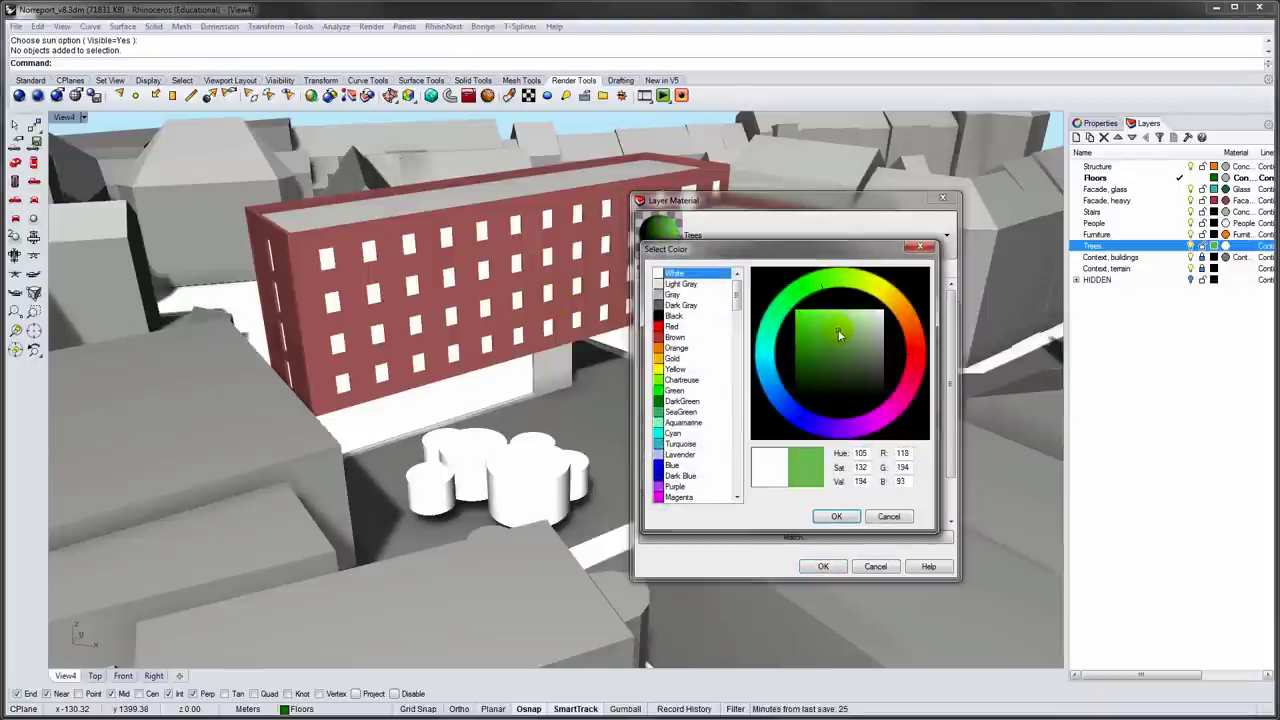
left_click(836, 516)
left_click(687, 370)
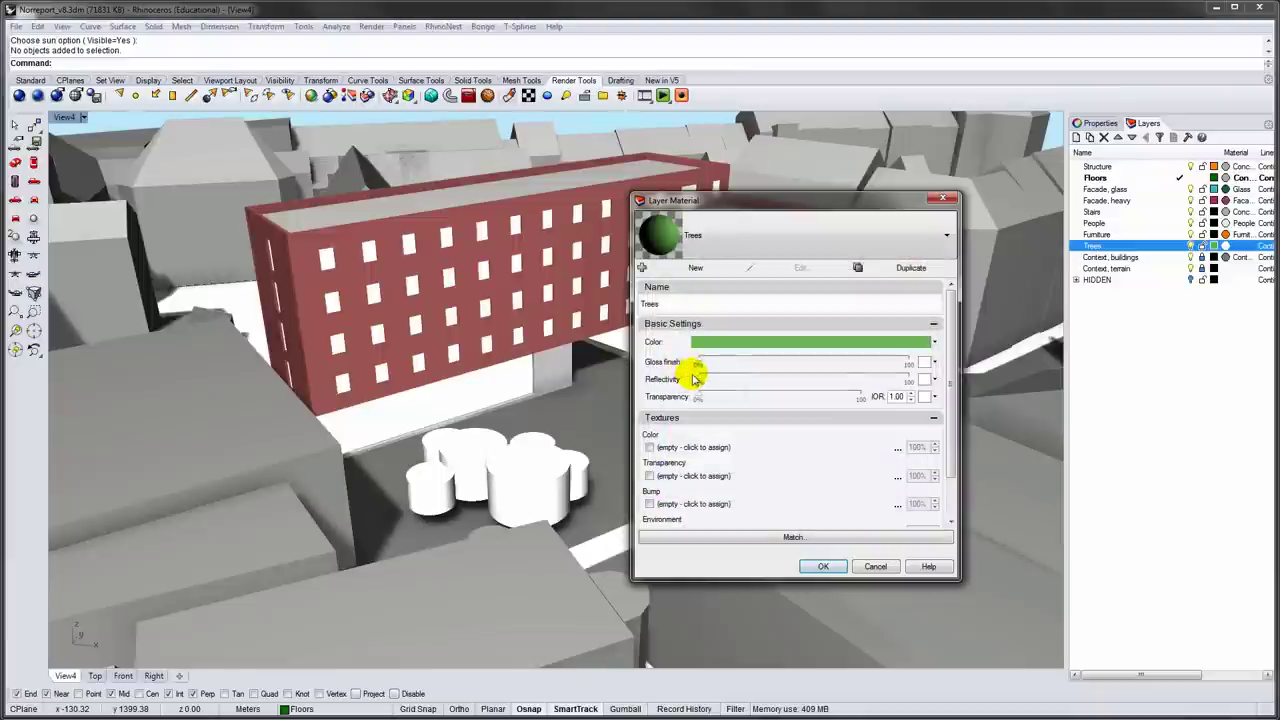
- Set the Trees material's gloss finish to 20% and transparency to 40%
left_click(698, 360)
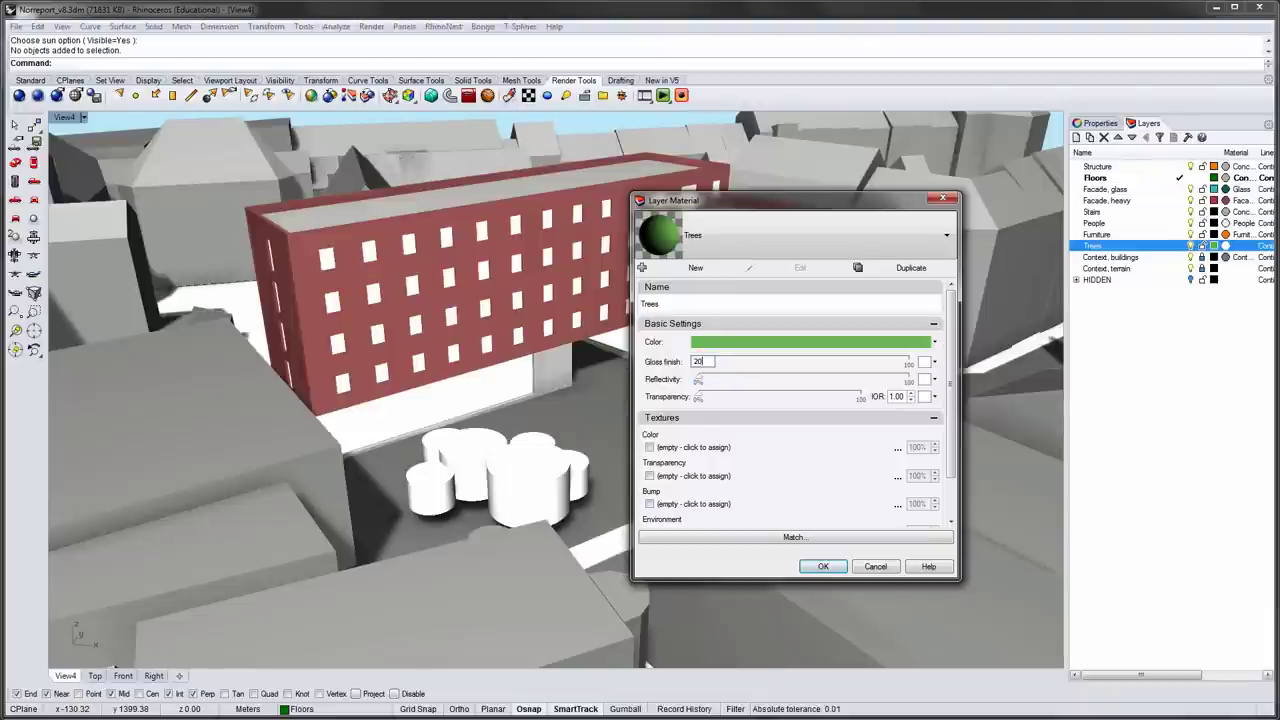
key("Return")
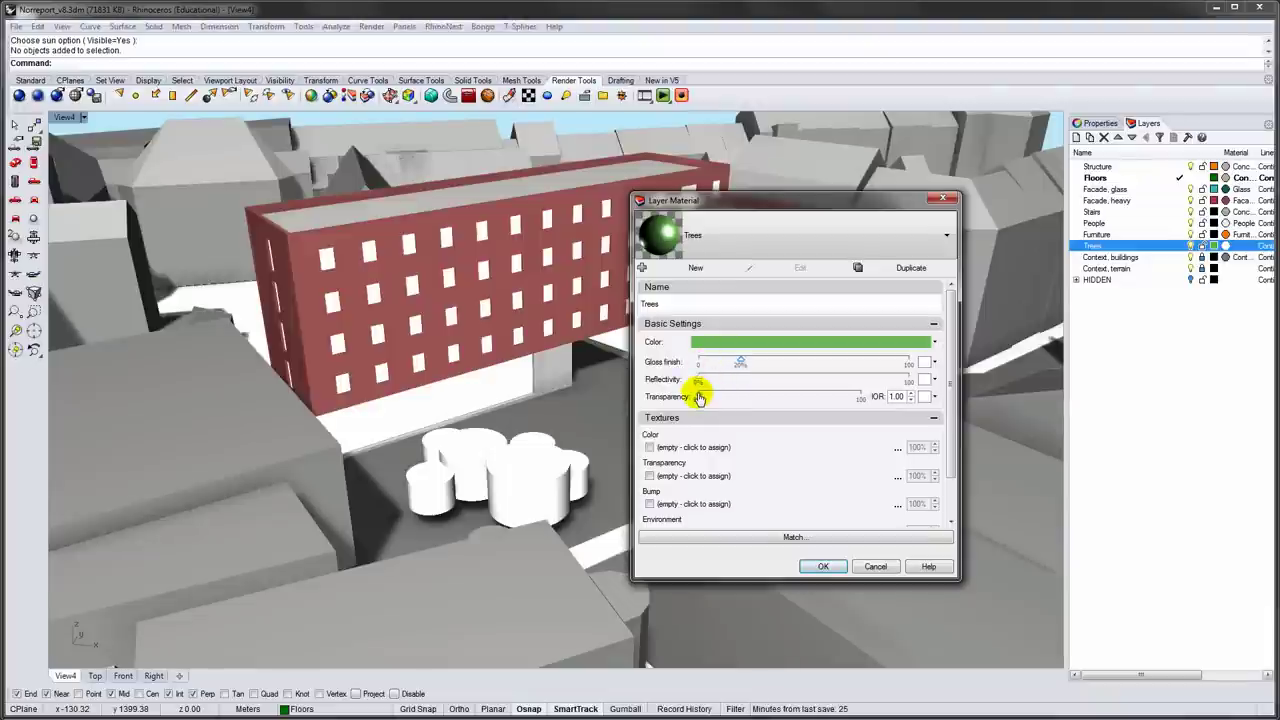
left_click(700, 397)
type("40")
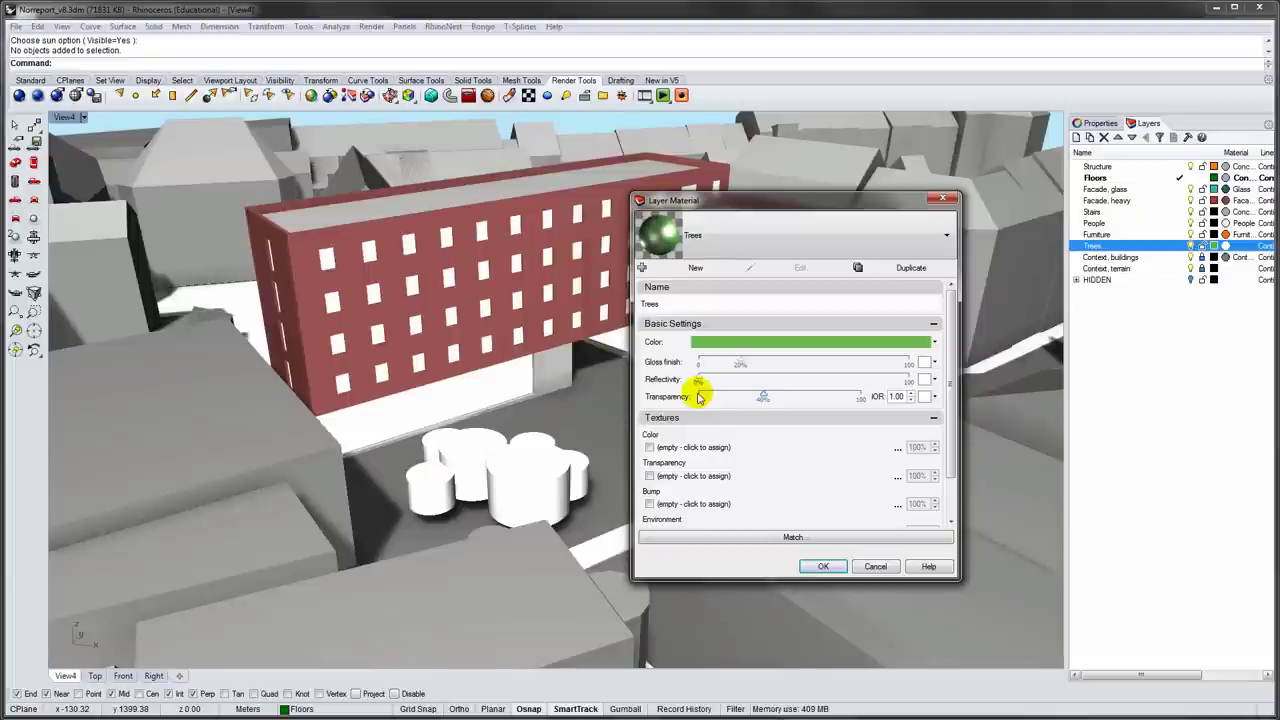
key("Return")
left_click(818, 567)
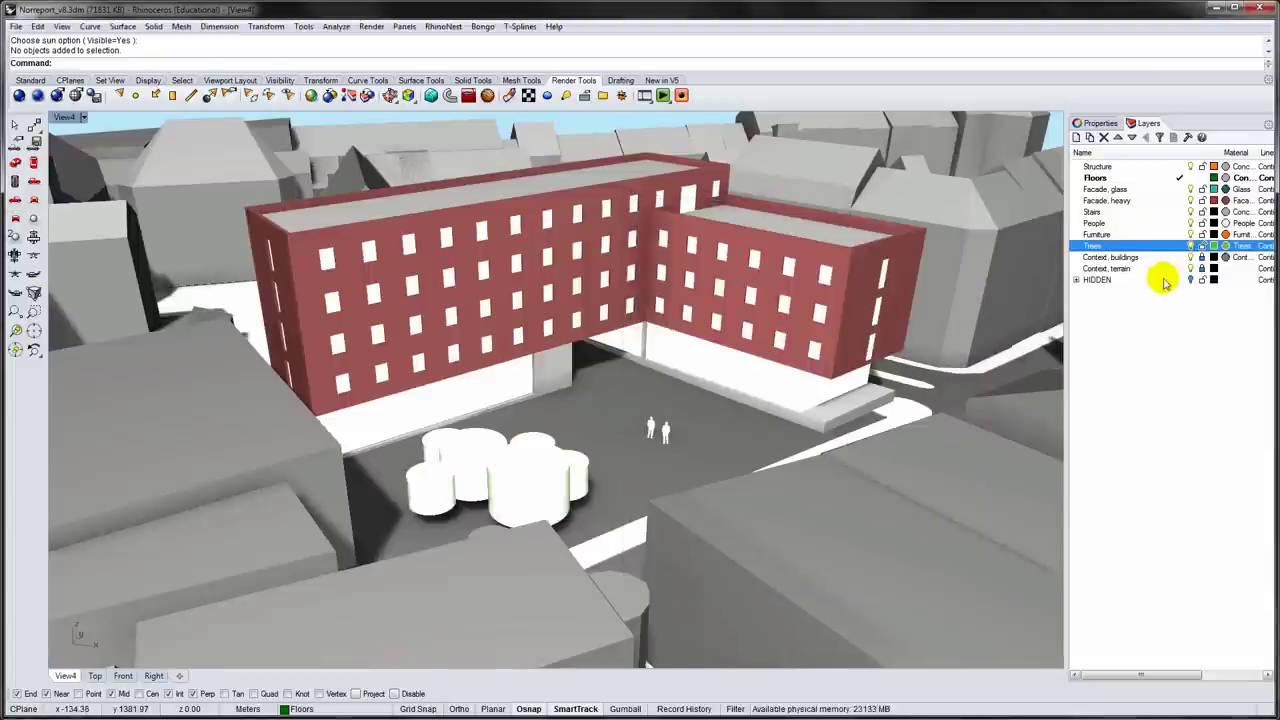
- Restore the four-viewport layout, render the perspective city view, then close the finished render
left_click(1186, 350)
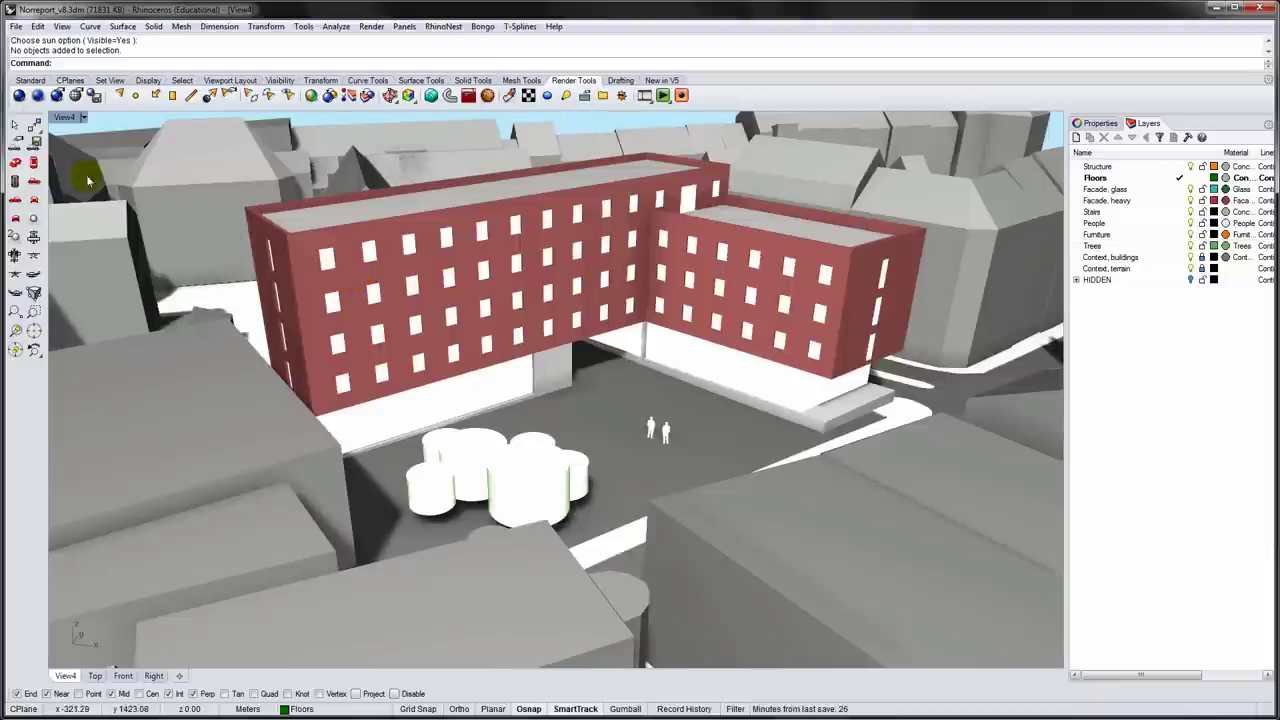
double_click(64, 117)
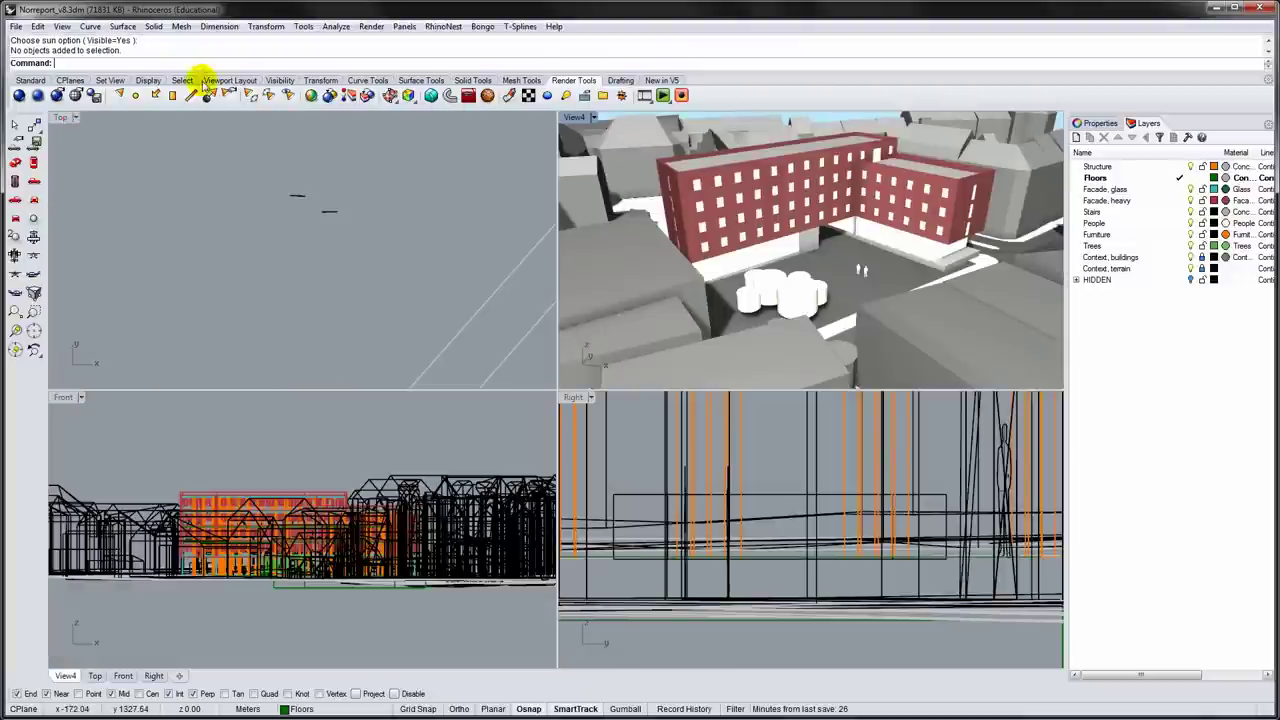
left_click(18, 96)
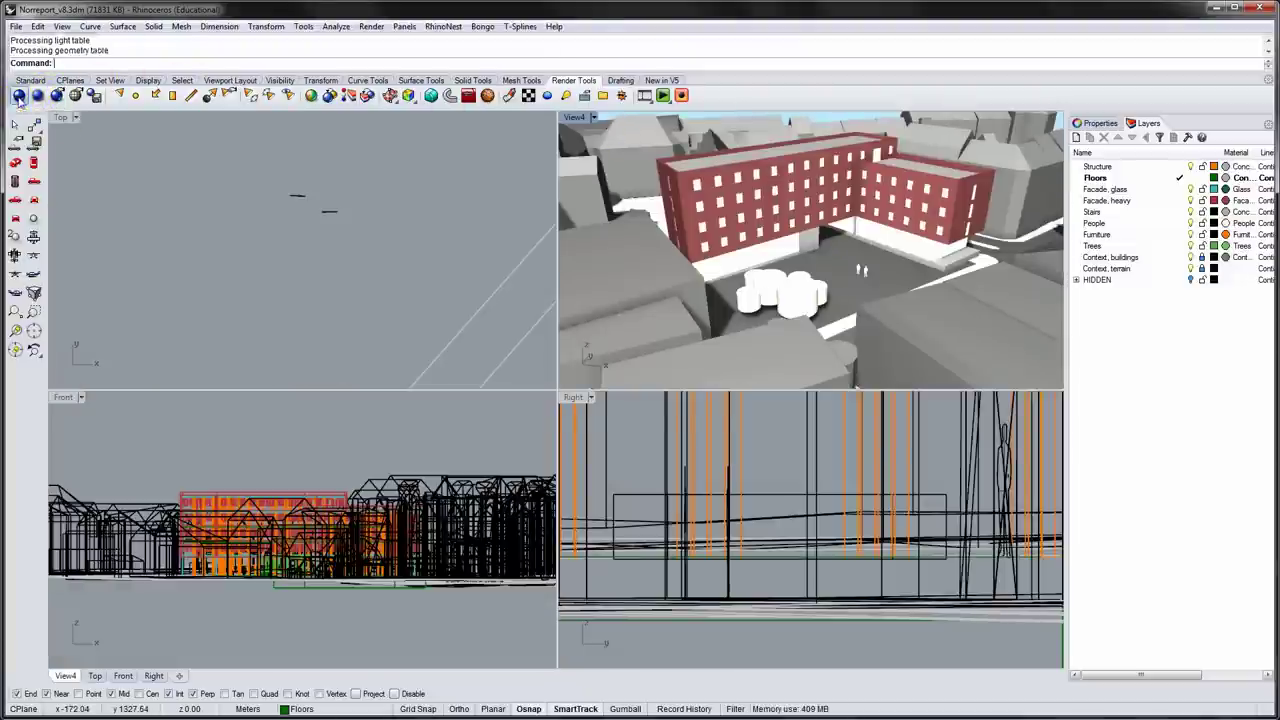
left_click_drag(386, 69, 489, 187)
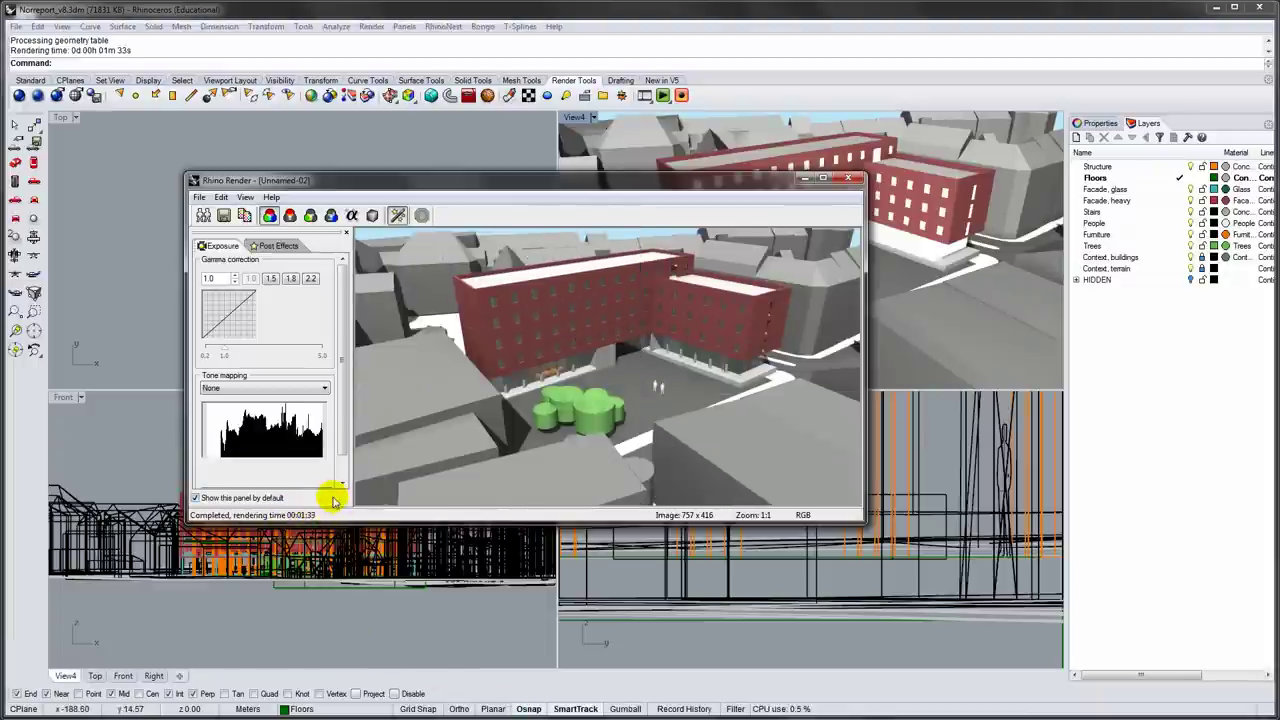
left_click(859, 179)
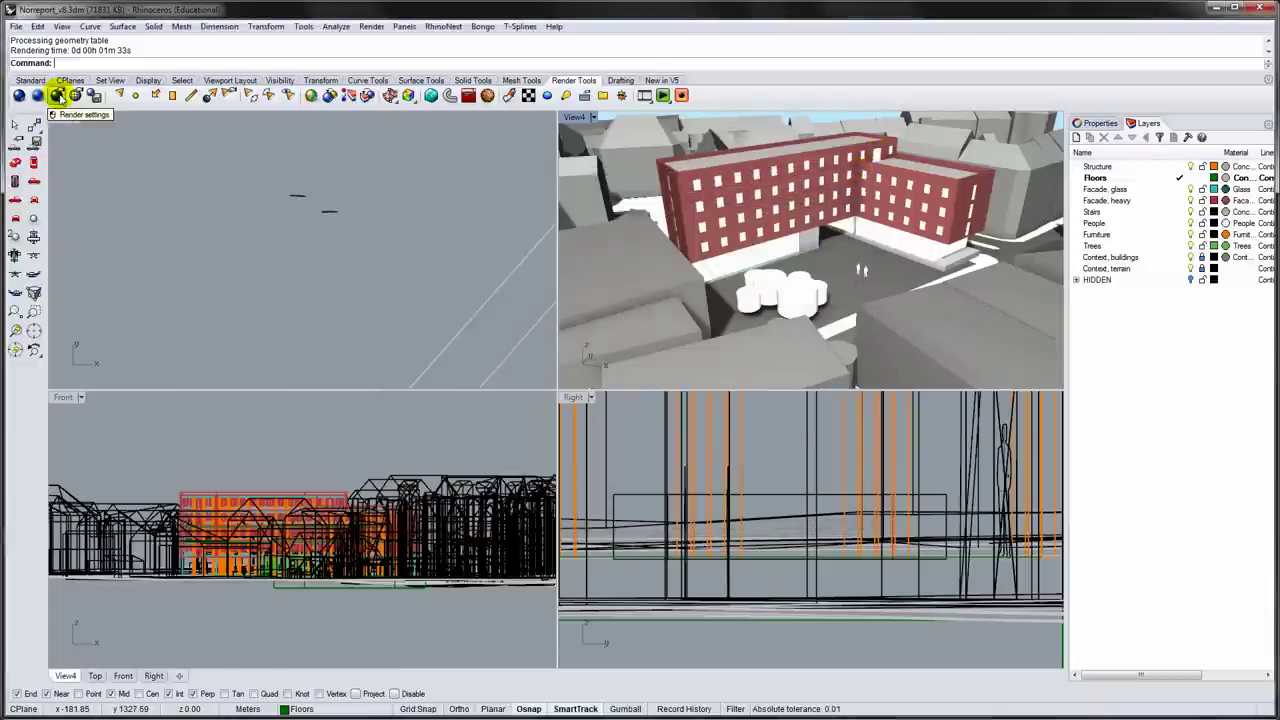
- Set Rhino Render antialiasing to None, keeping the 757 x 416 viewport resolution
left_click(57, 95)
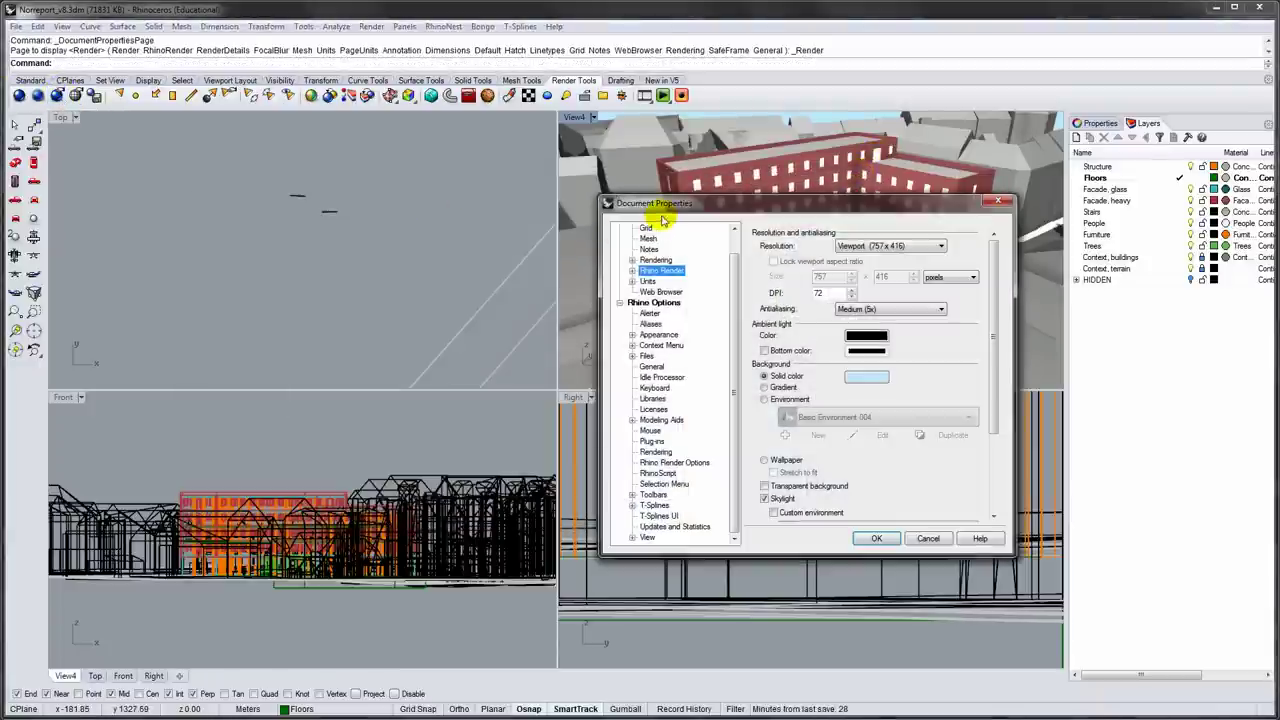
left_click_drag(662, 220, 515, 221)
left_click(712, 247)
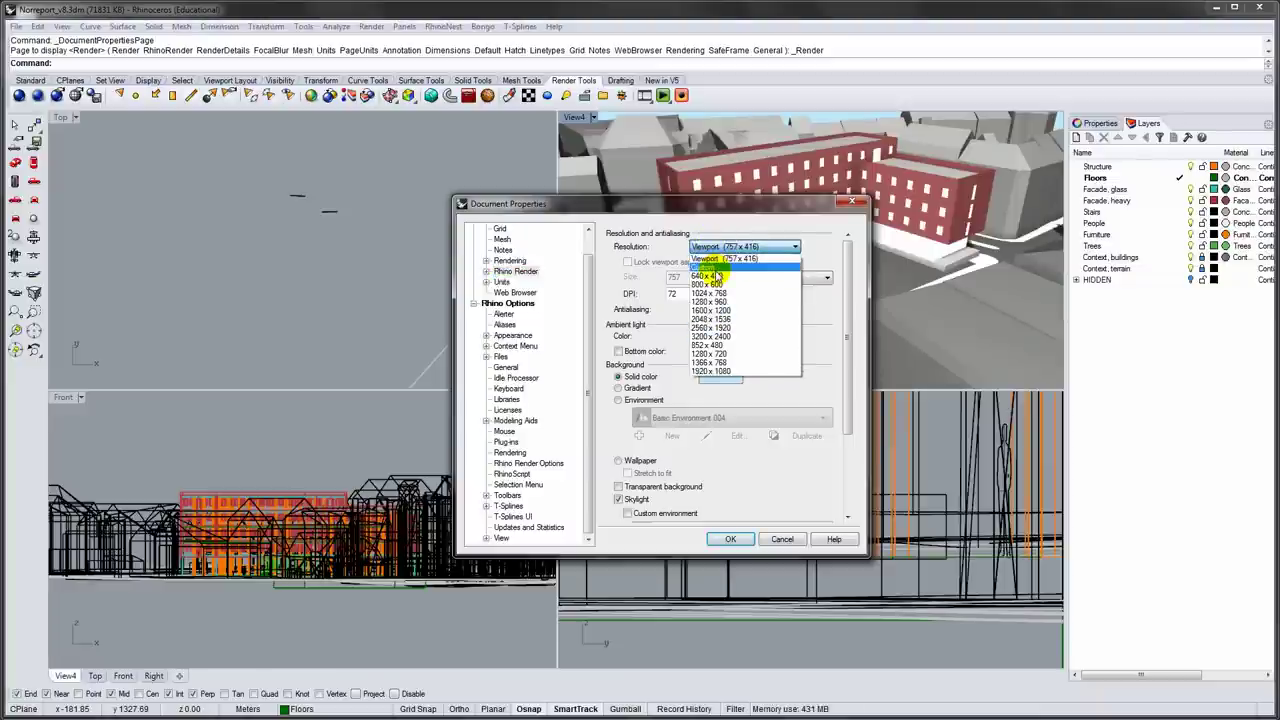
left_click(640, 237)
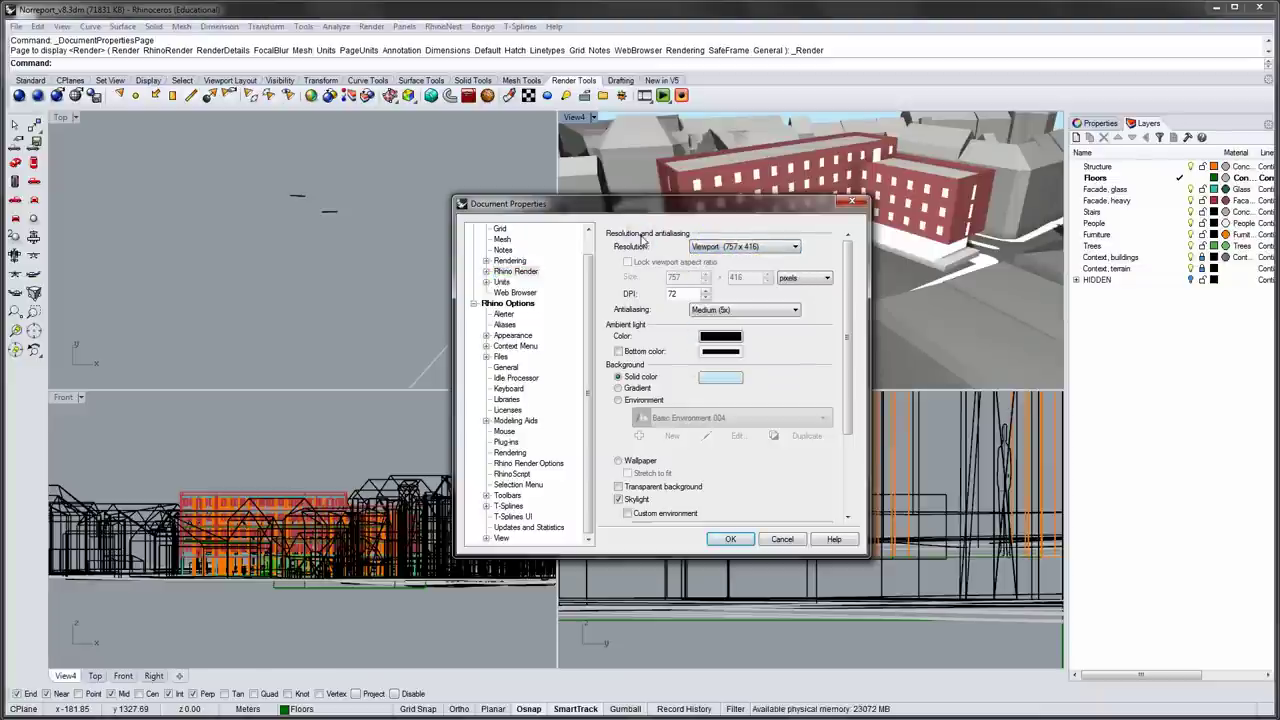
left_click(710, 310)
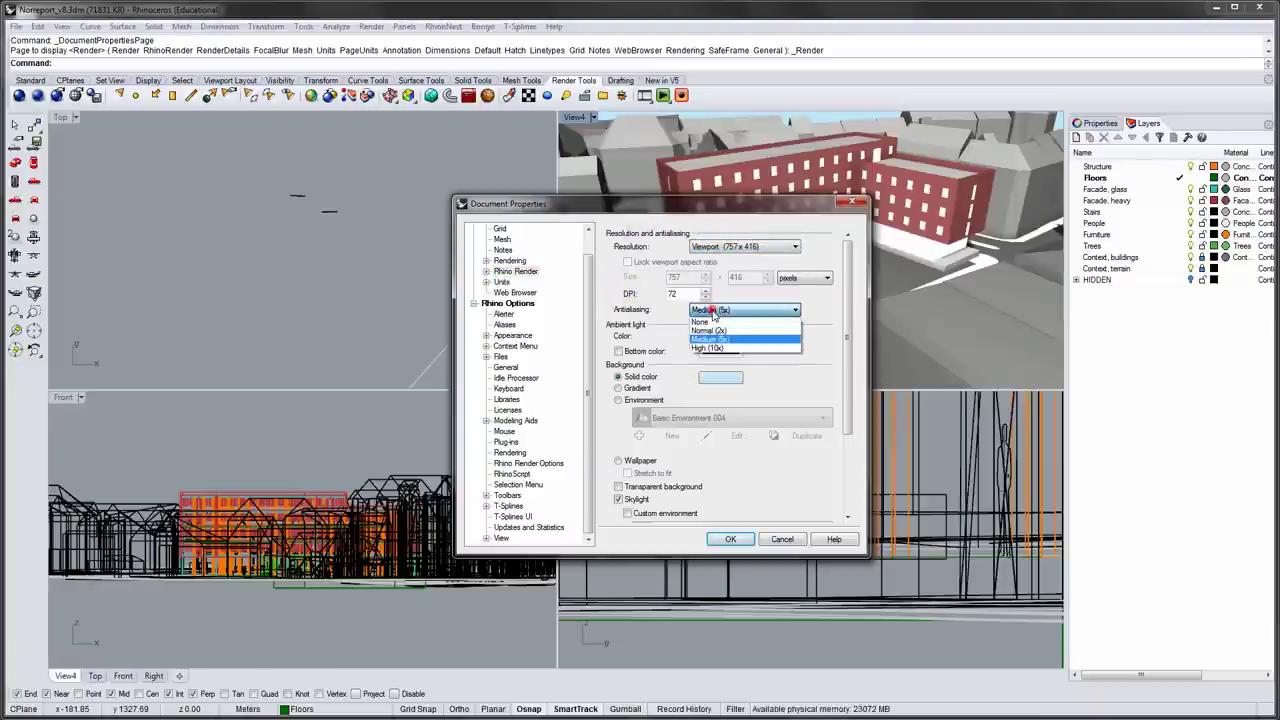
left_click(710, 321)
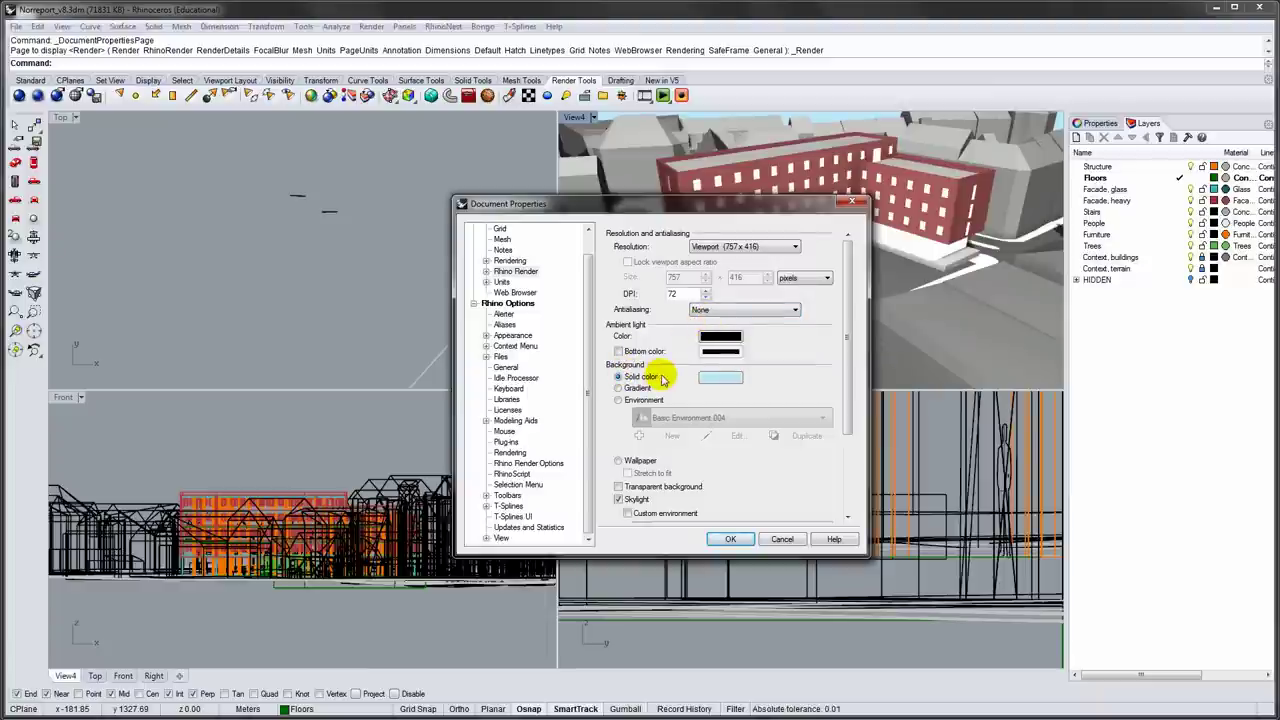
left_click(731, 539)
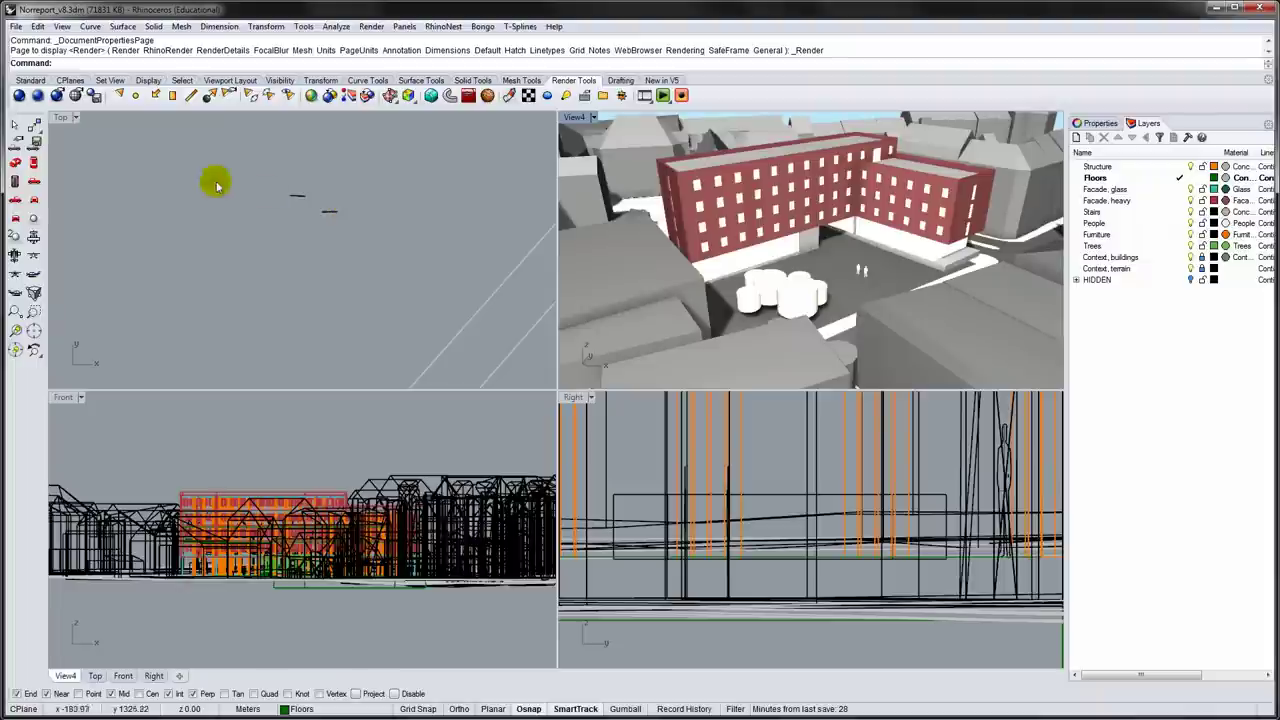
- Render the perspective view without antialiasing and inspect the image at 1:1
left_click(27, 96)
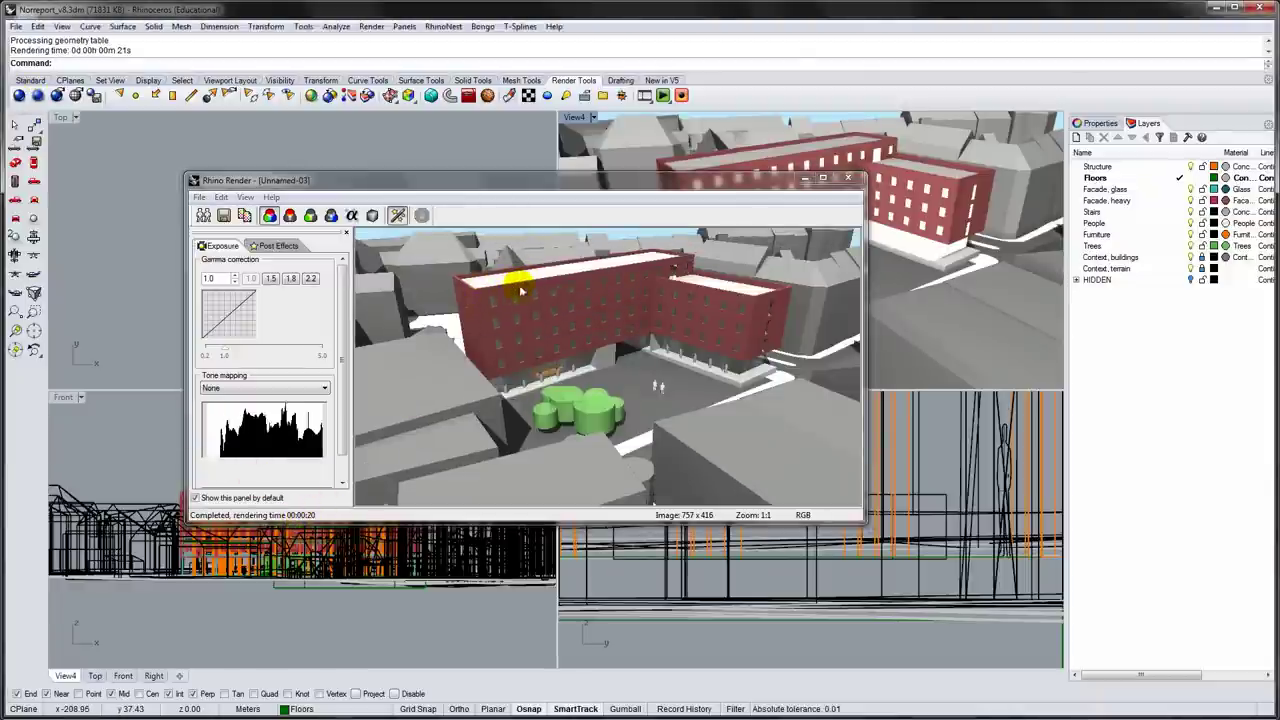
scroll(492, 289, "up", 2)
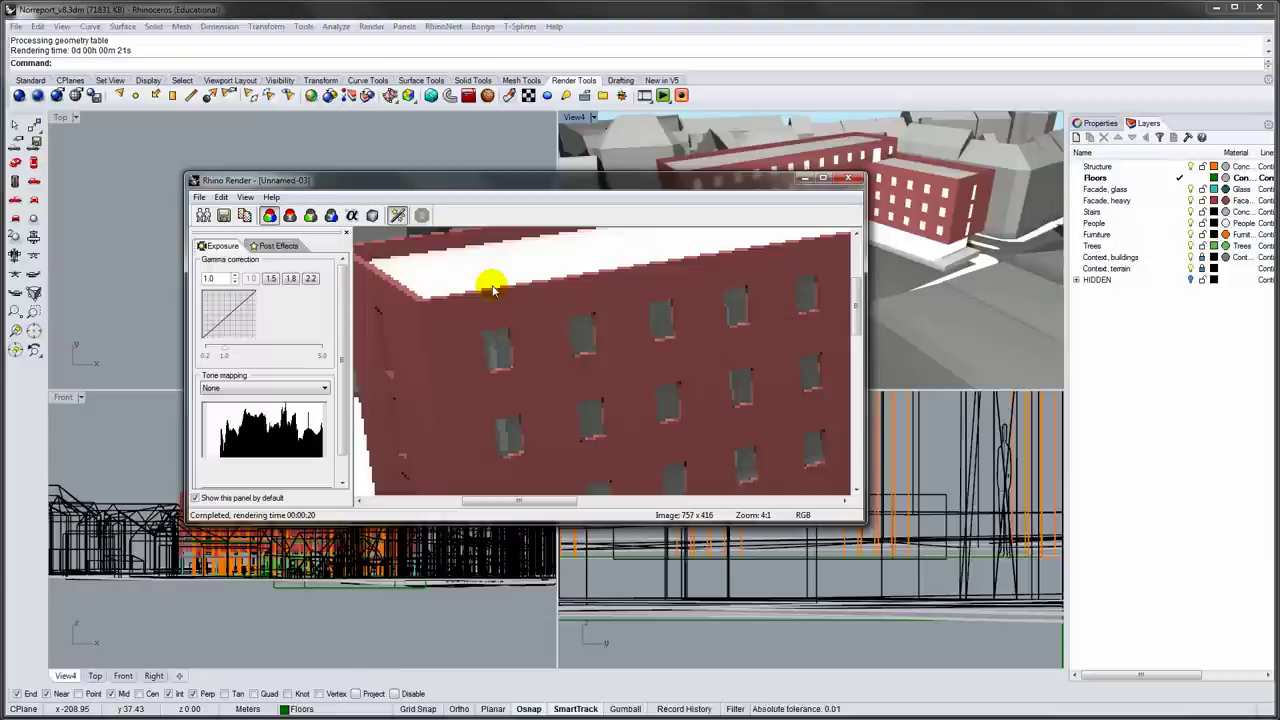
scroll(521, 287, "down", 3)
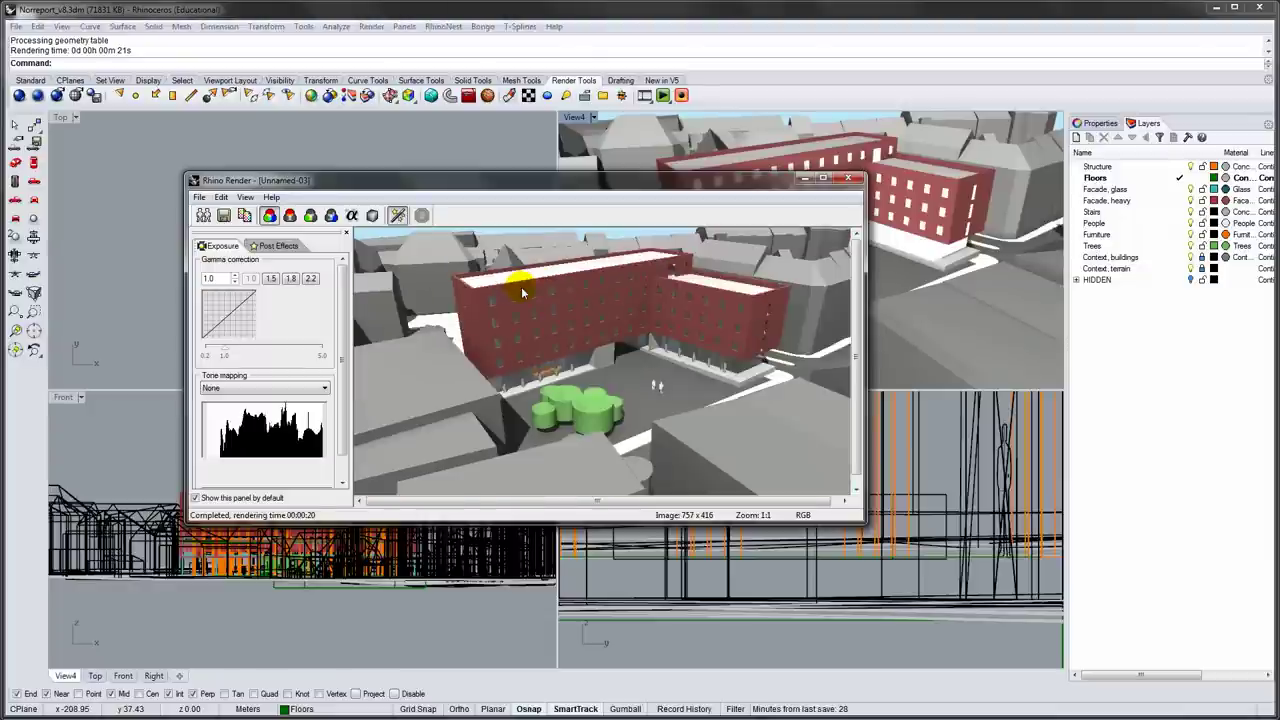
scroll(521, 287, "down", 1)
scroll(521, 286, "up", 1)
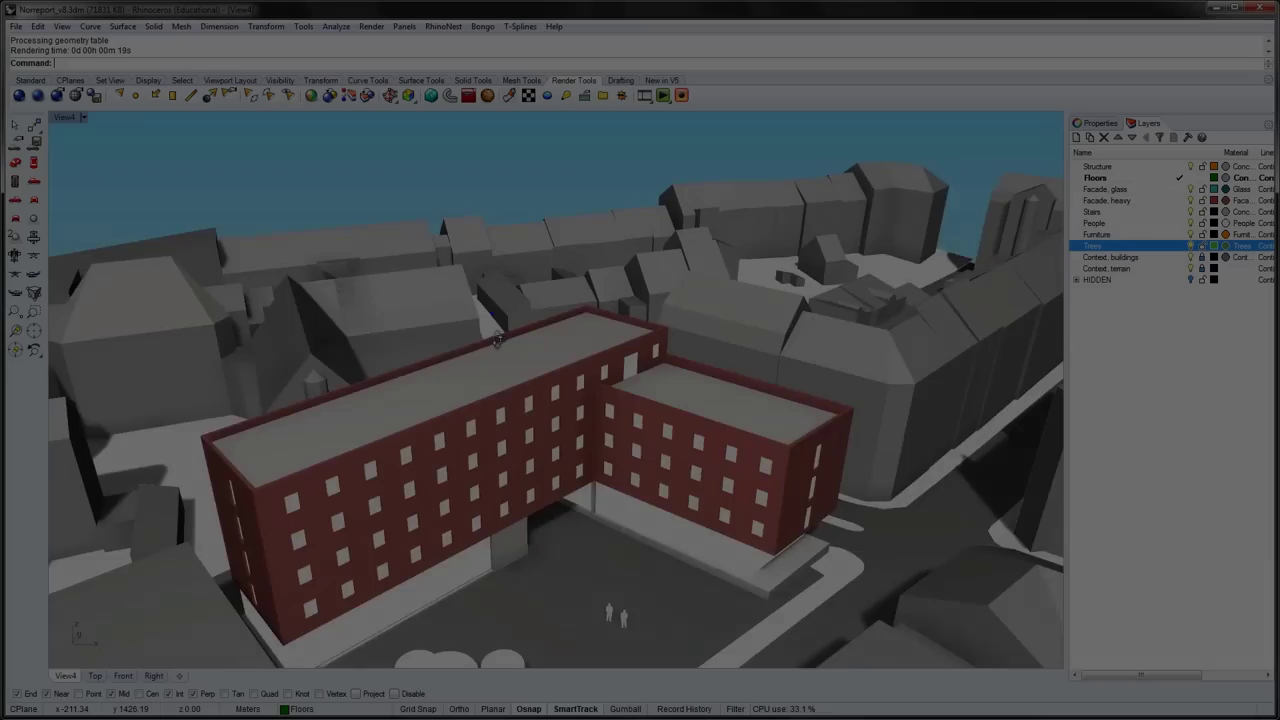
- Orbit toward the red building's facade and turn on the Facade, glass layer
right_click_drag(430, 300, 560, 277)
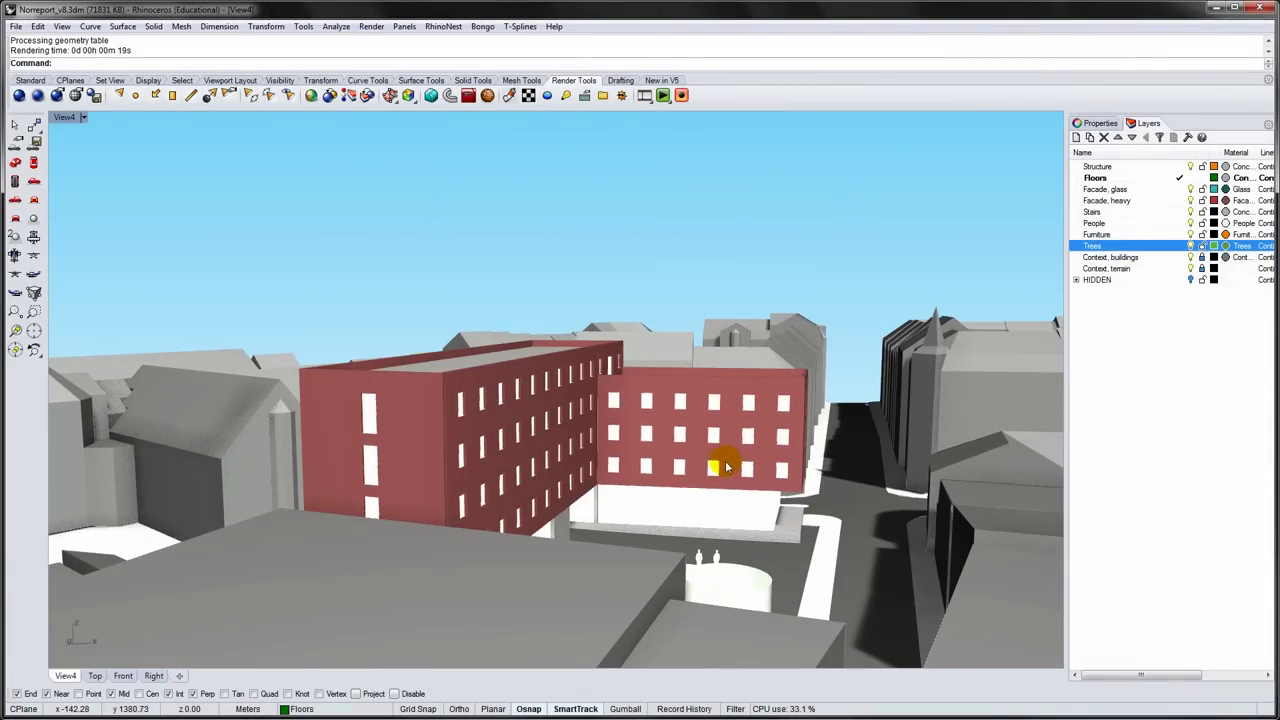
right_click_drag(720, 463, 702, 483)
scroll(702, 483, "up", 5)
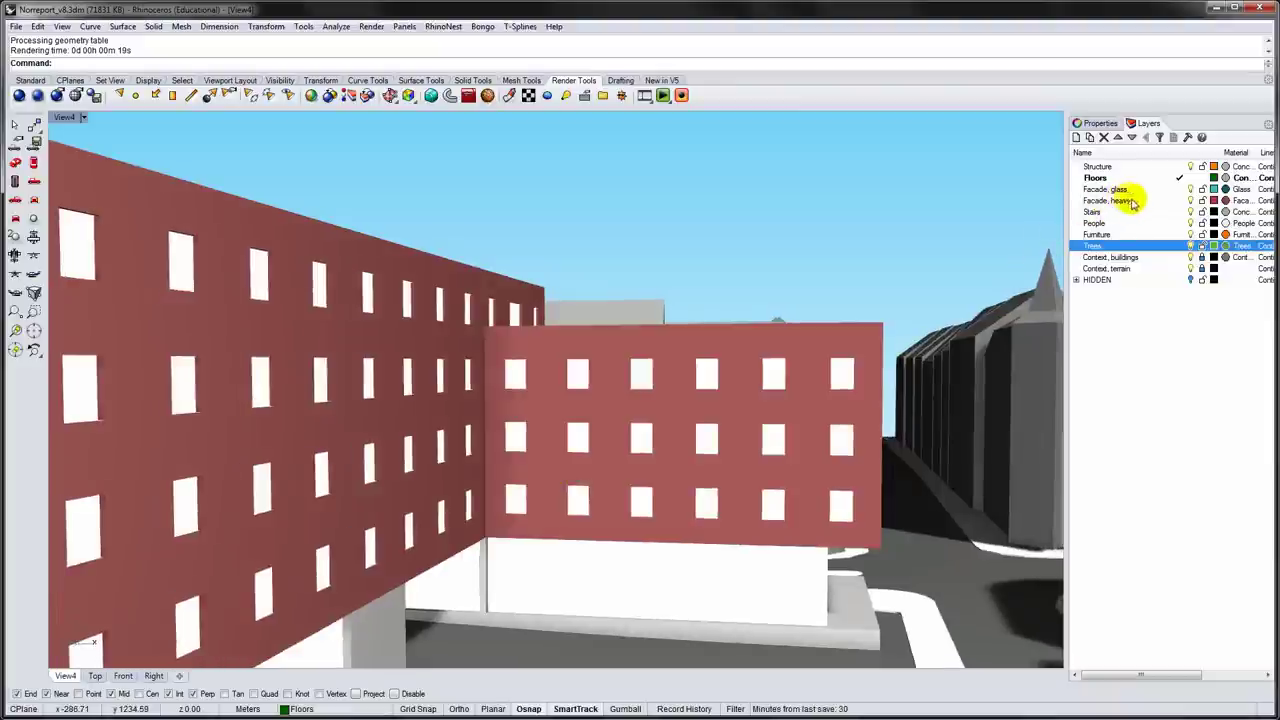
left_click(1190, 189)
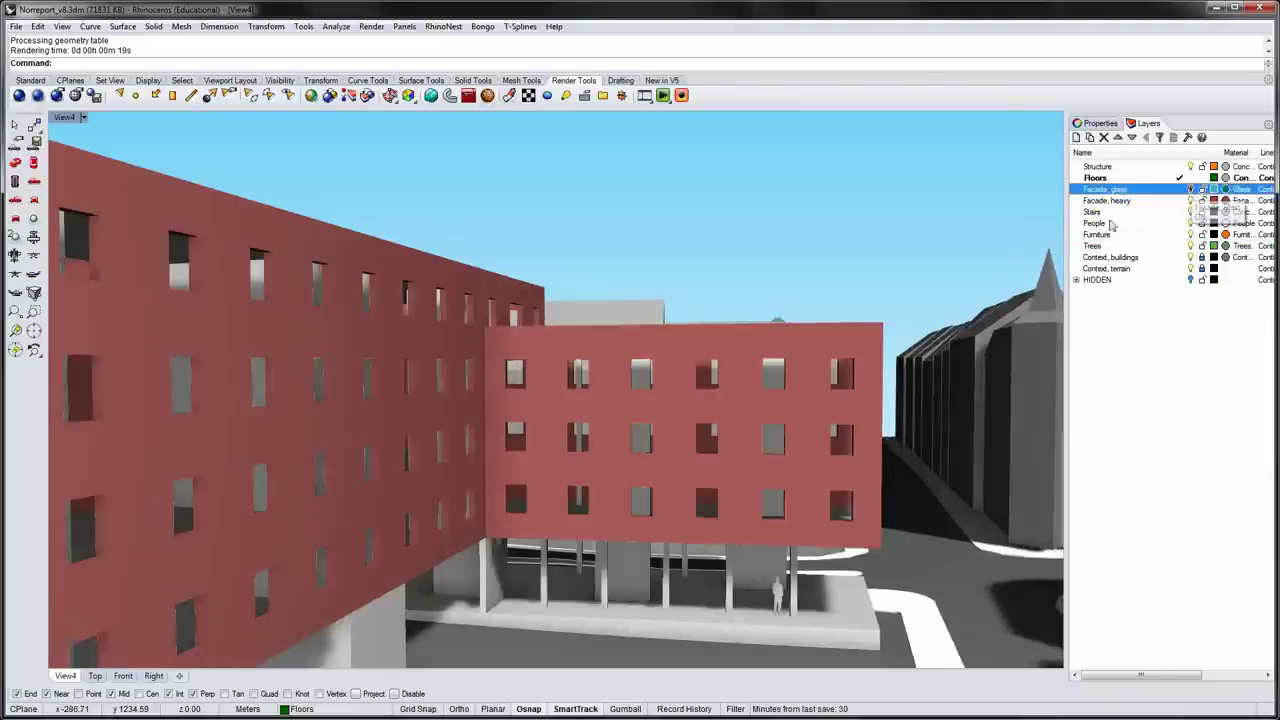
- Move the camera beneath the colonnade among the columns, then toggle the glass layer again
scroll(617, 394, "up", 8)
scroll(620, 330, "down", 8)
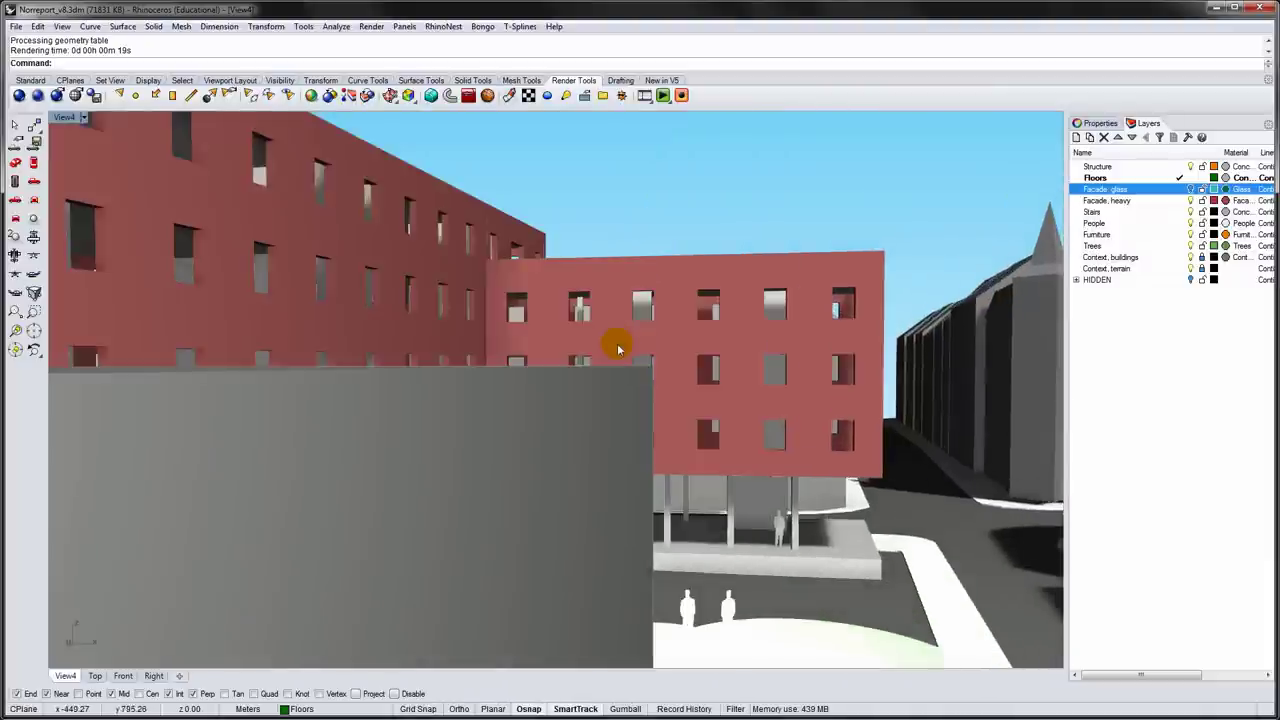
scroll(413, 343, "up", 4)
scroll(413, 343, "up", 10)
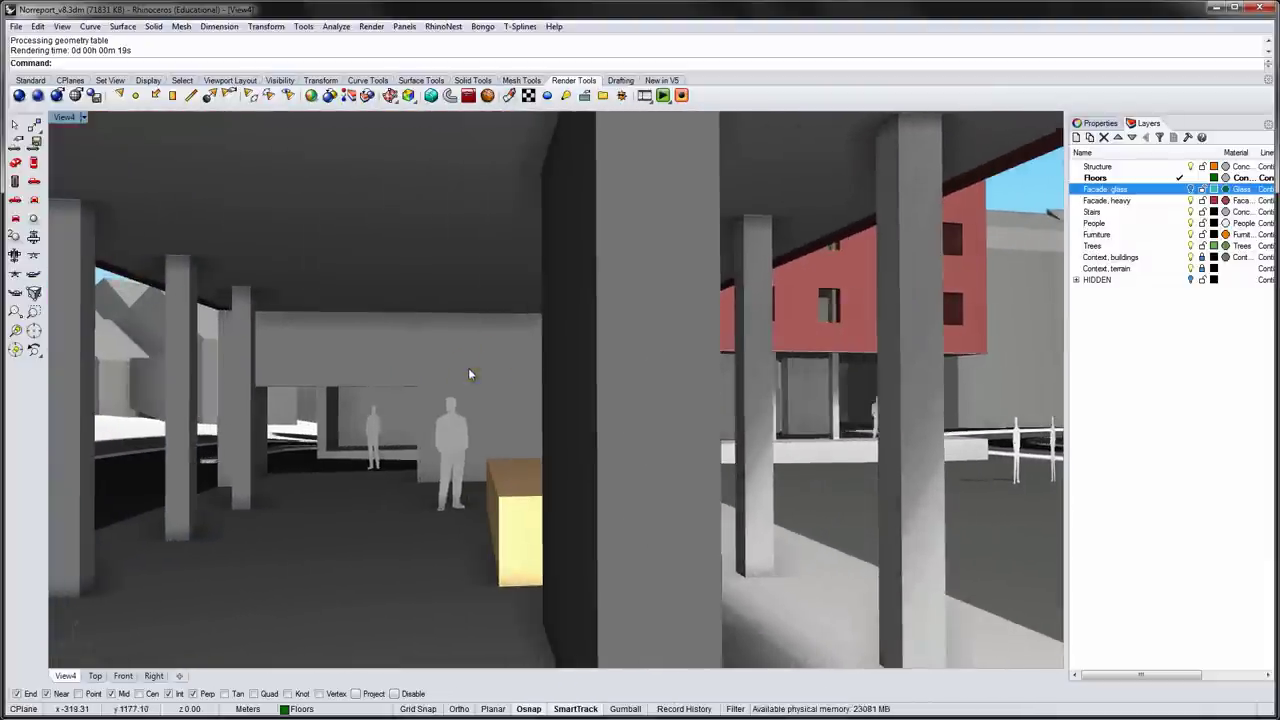
mouse_move(469, 373)
right_mouse_down()
mouse_move(543, 366)
mouse_move(430, 357)
mouse_move(491, 375)
right_mouse_up()
right_click_drag(493, 377, 481, 372, "shift")
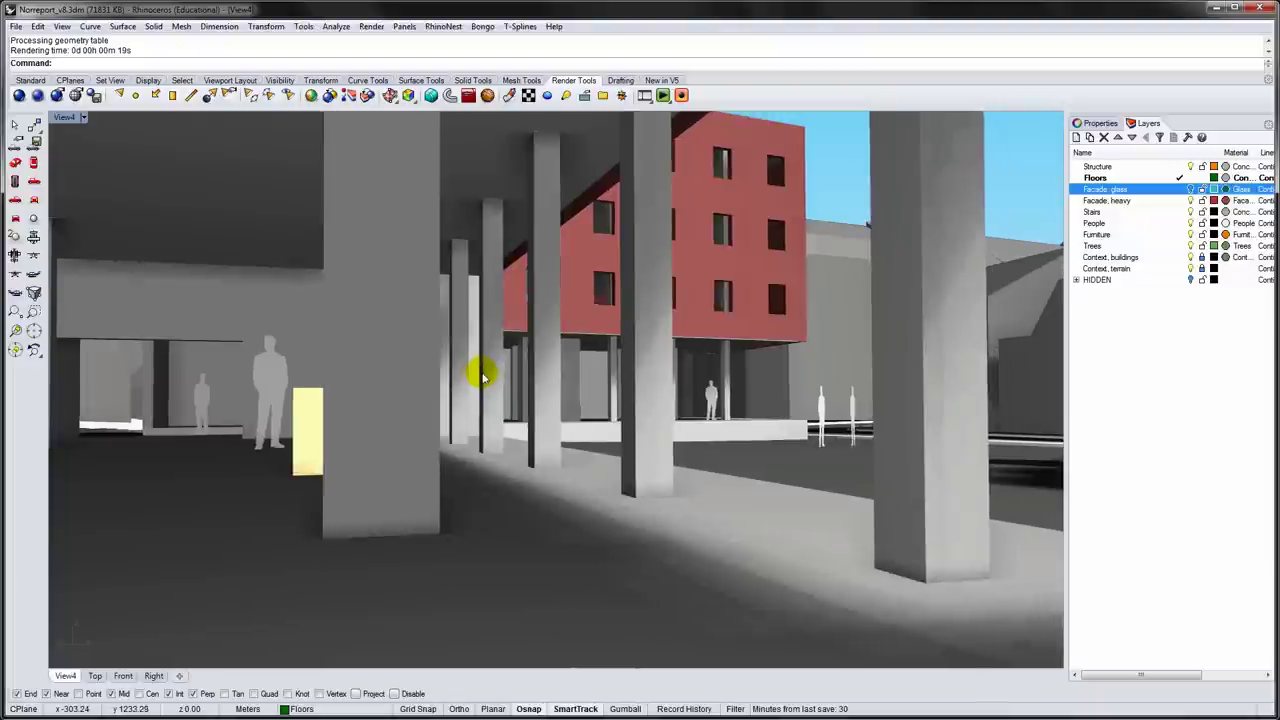
left_click(1190, 189)
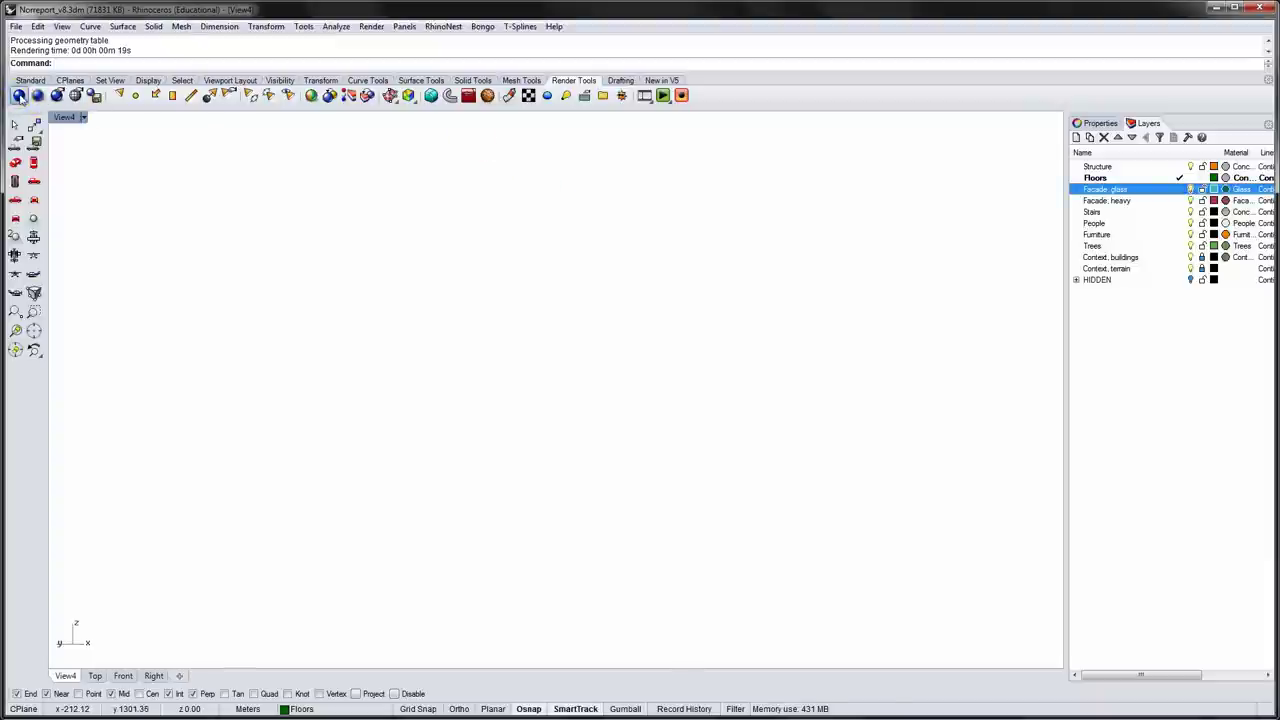
- Render the view beneath the colonnade and move the render window to the top-left
left_click(19, 97)
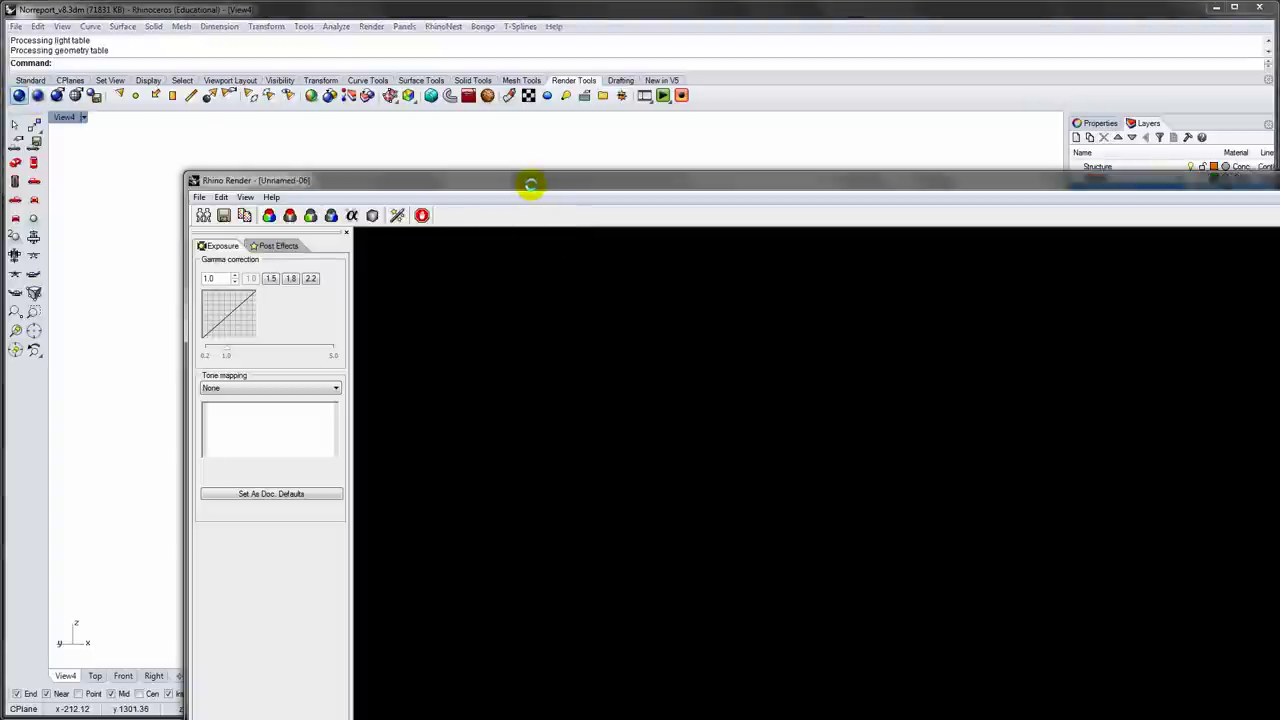
left_click_drag(530, 185, 394, 63)
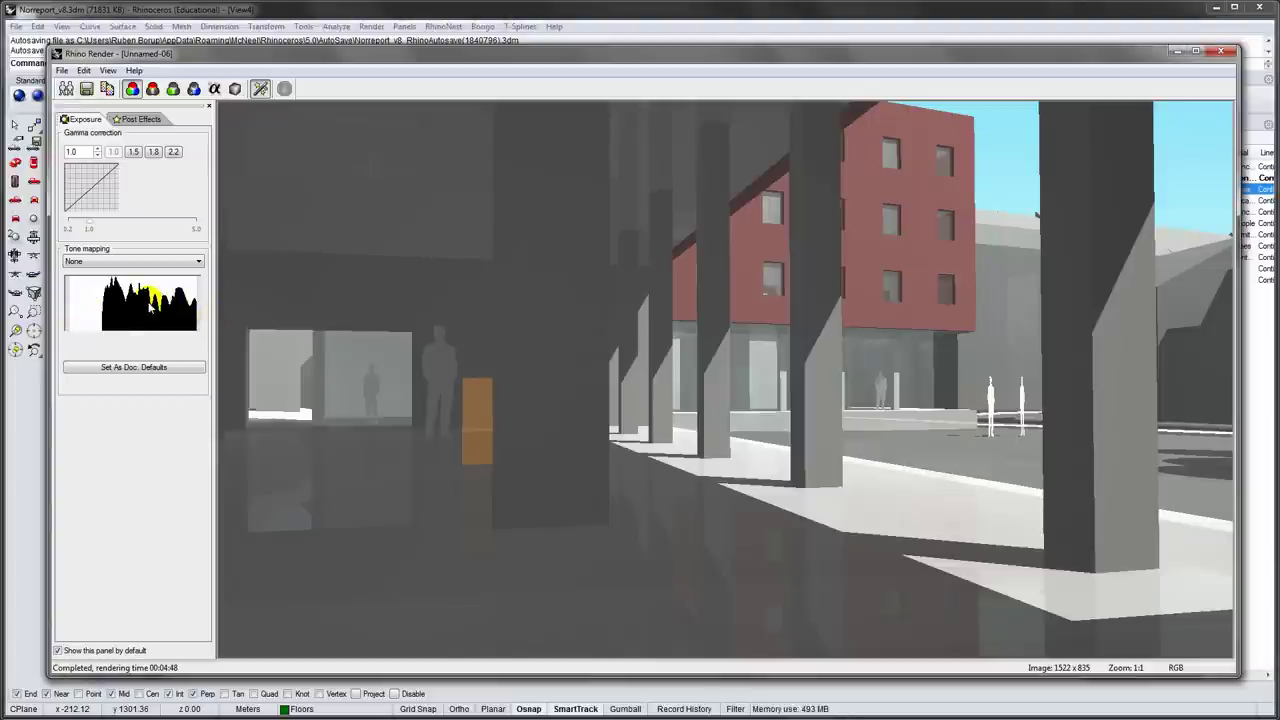
- Choose Black / White point tone mapping and drag the white point to about 1.10
left_click(129, 263)
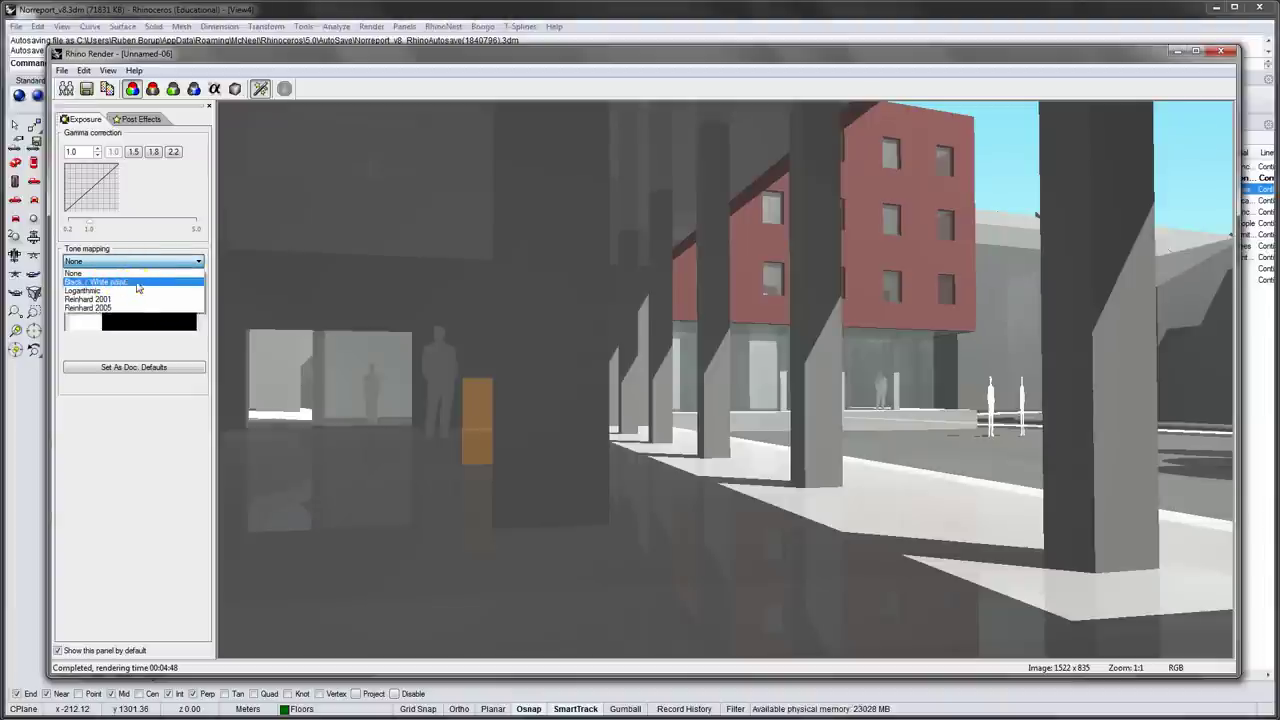
left_click(128, 282)
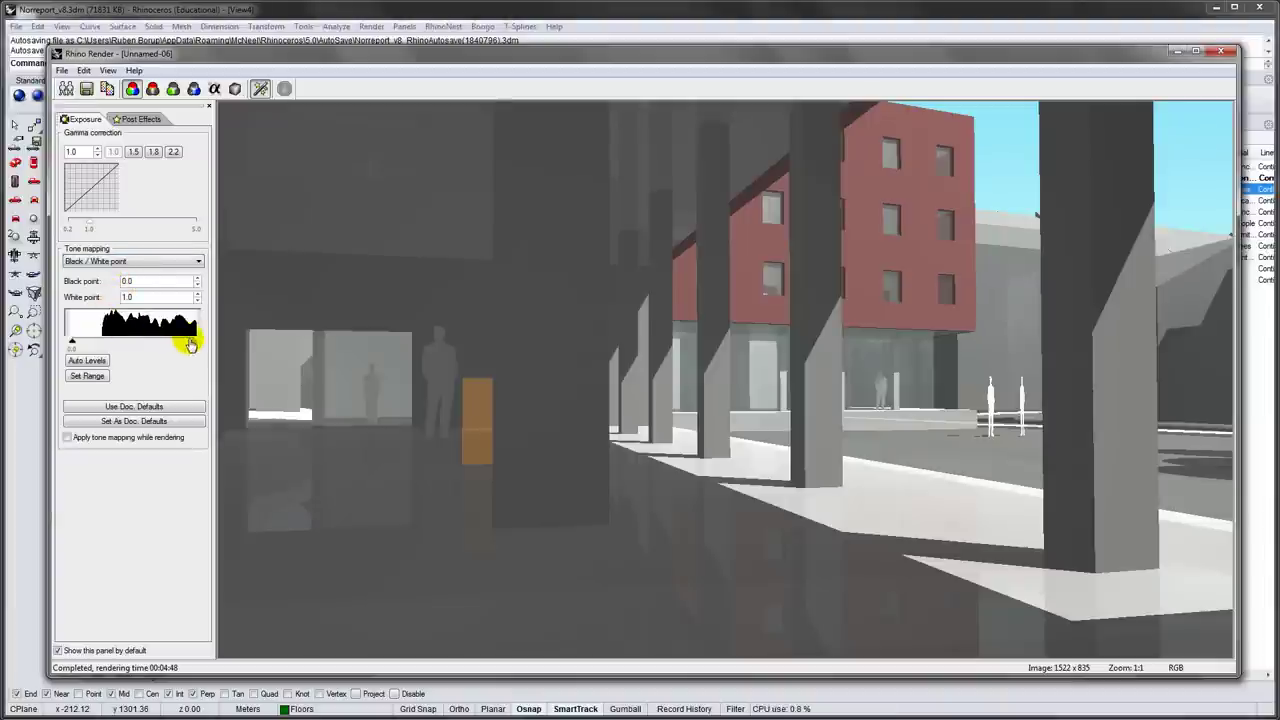
mouse_move(201, 344)
left_mouse_down()
mouse_move(215, 349)
mouse_move(191, 343)
left_mouse_up()
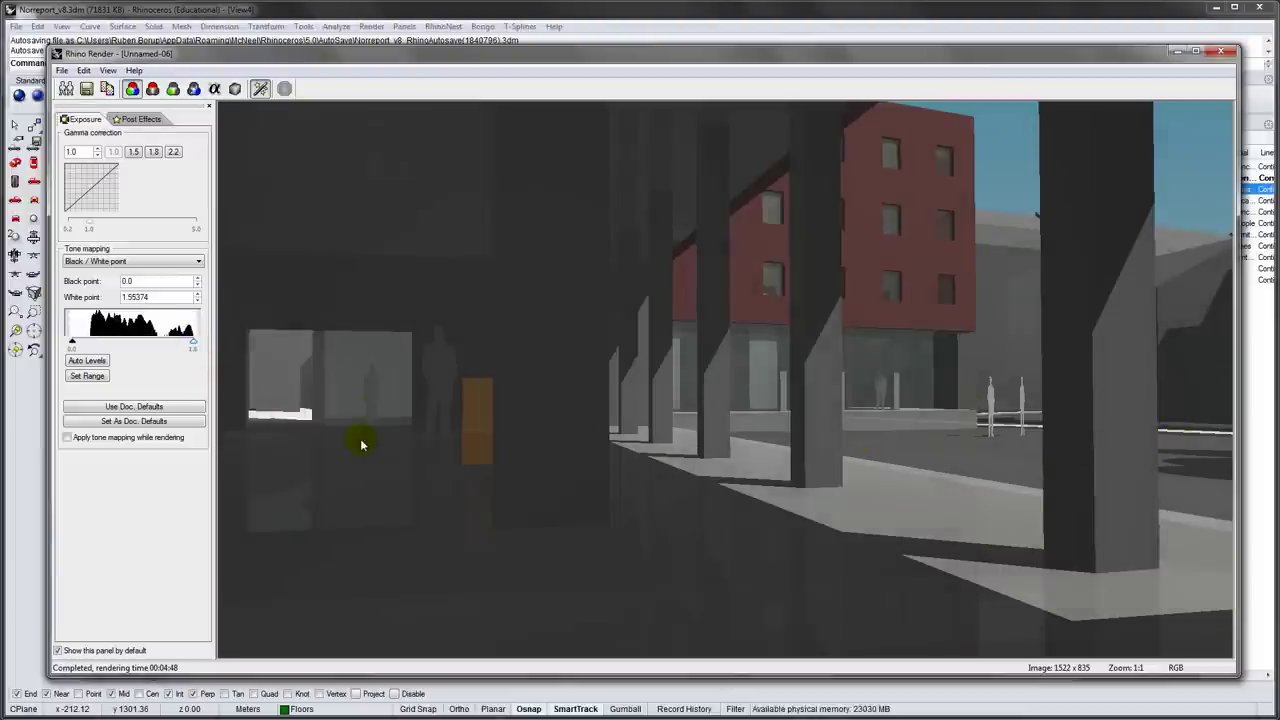
left_click_drag(193, 344, 158, 347)
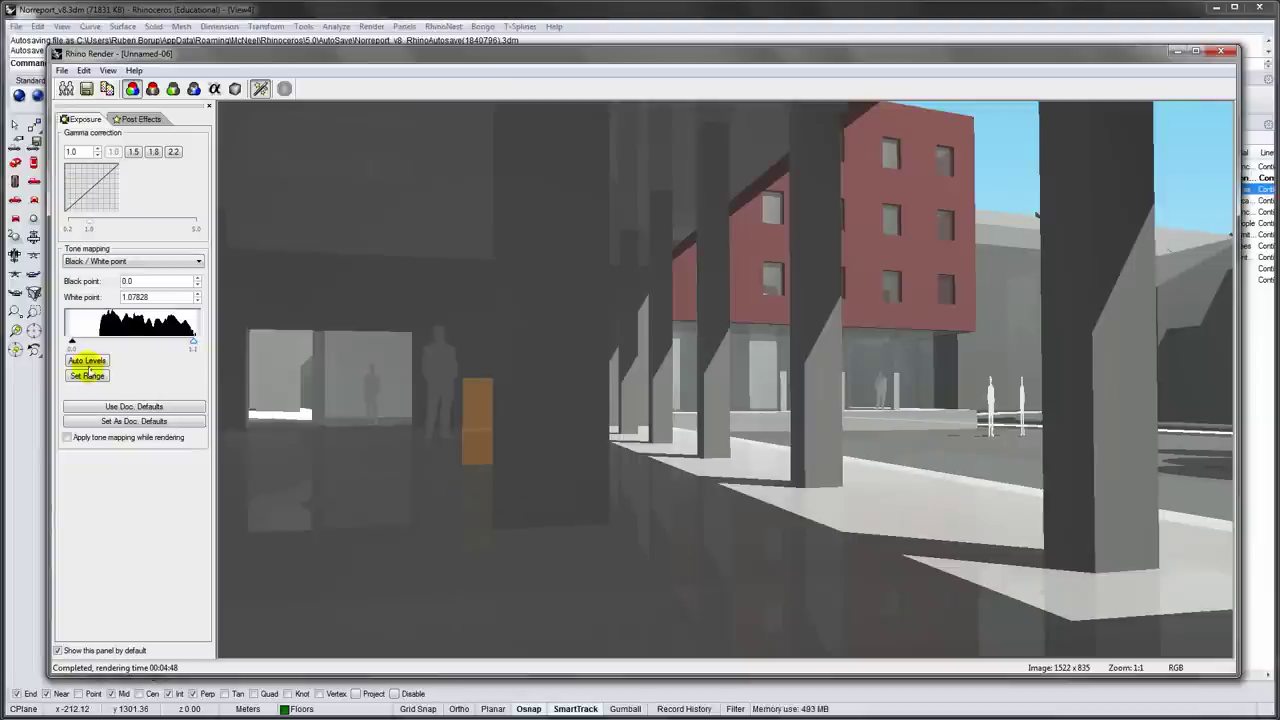
left_click_drag(72, 342, 96, 344)
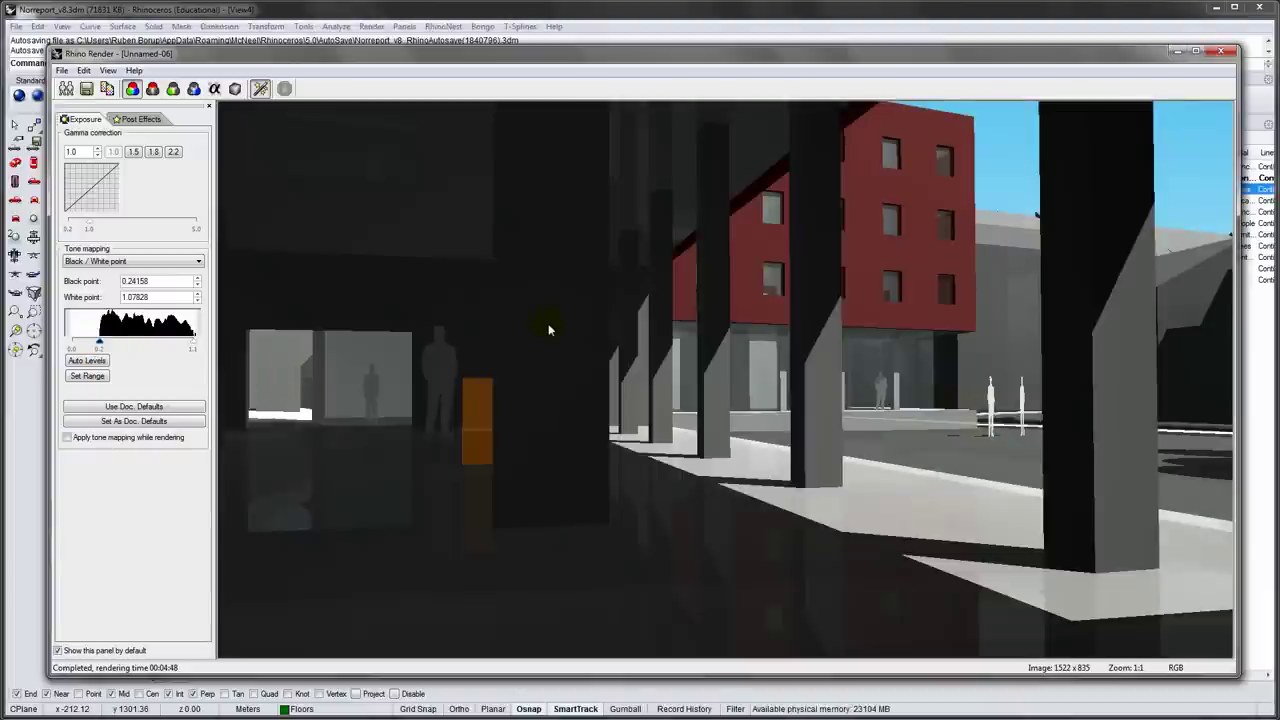
- Set the black point to 0 and nudge the white point up to 1.10828
left_click(138, 281)
double_click(138, 281)
type("0")
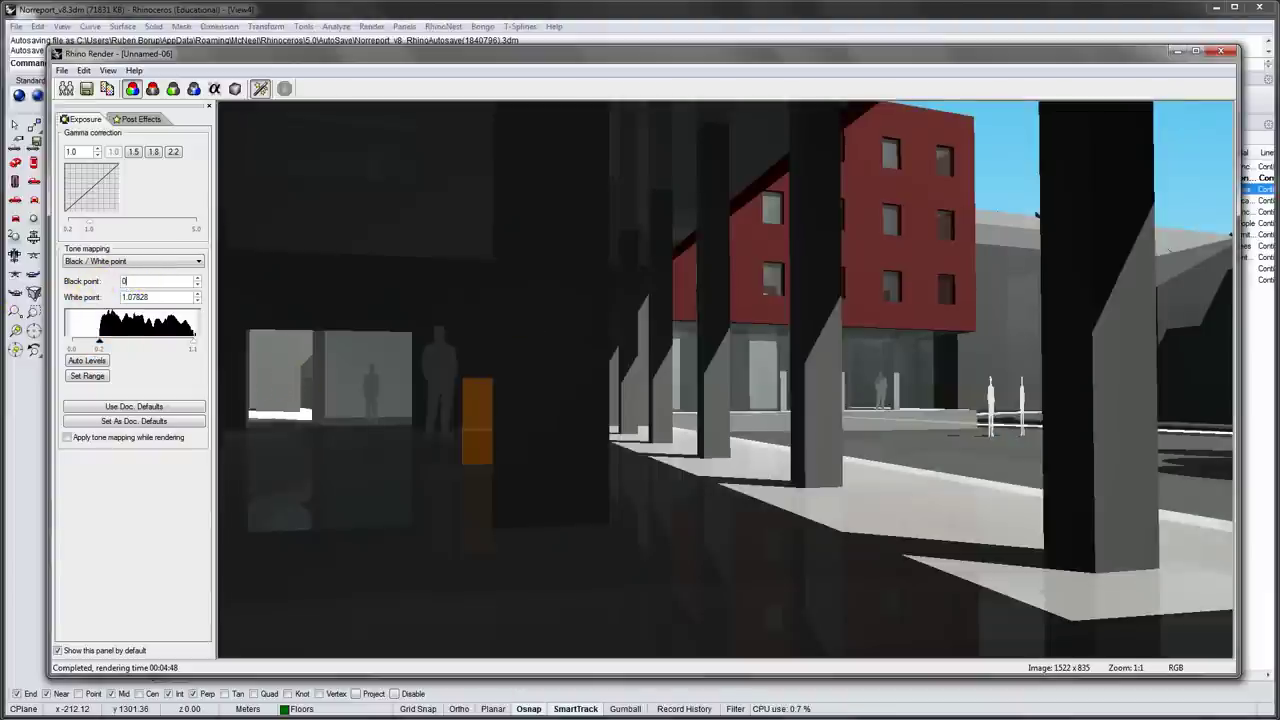
key("Tab")
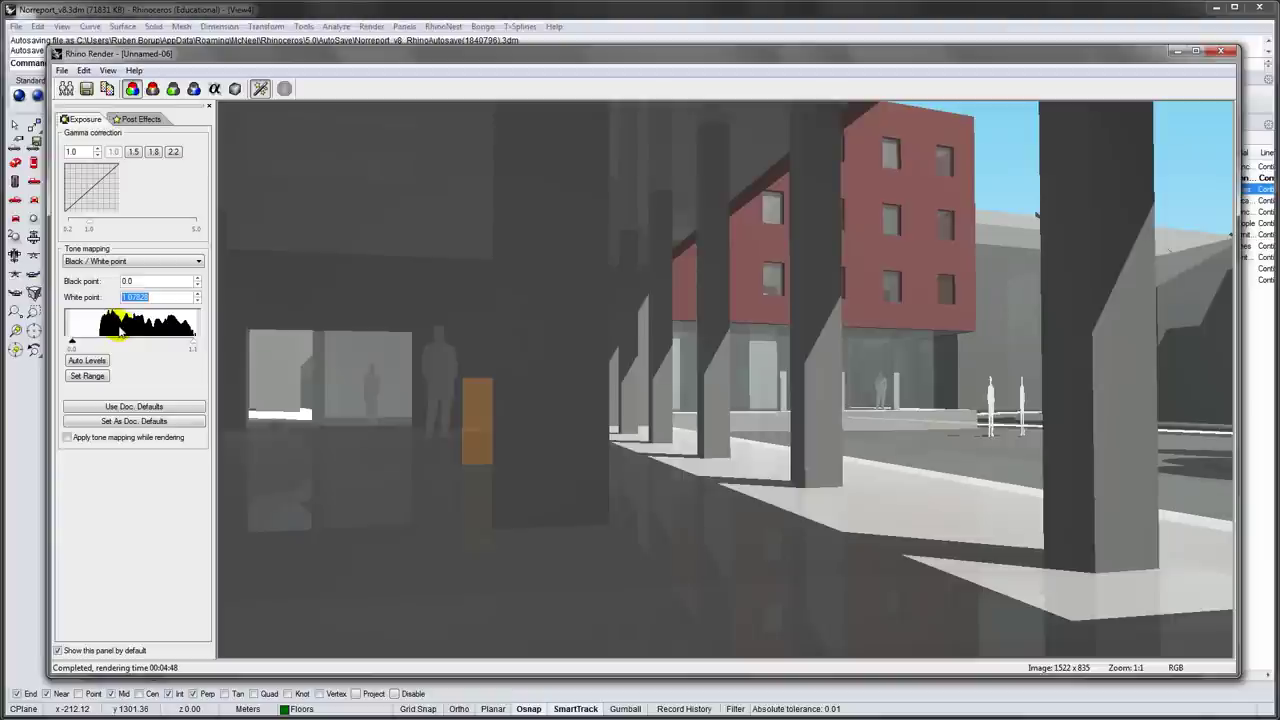
left_click(197, 293)
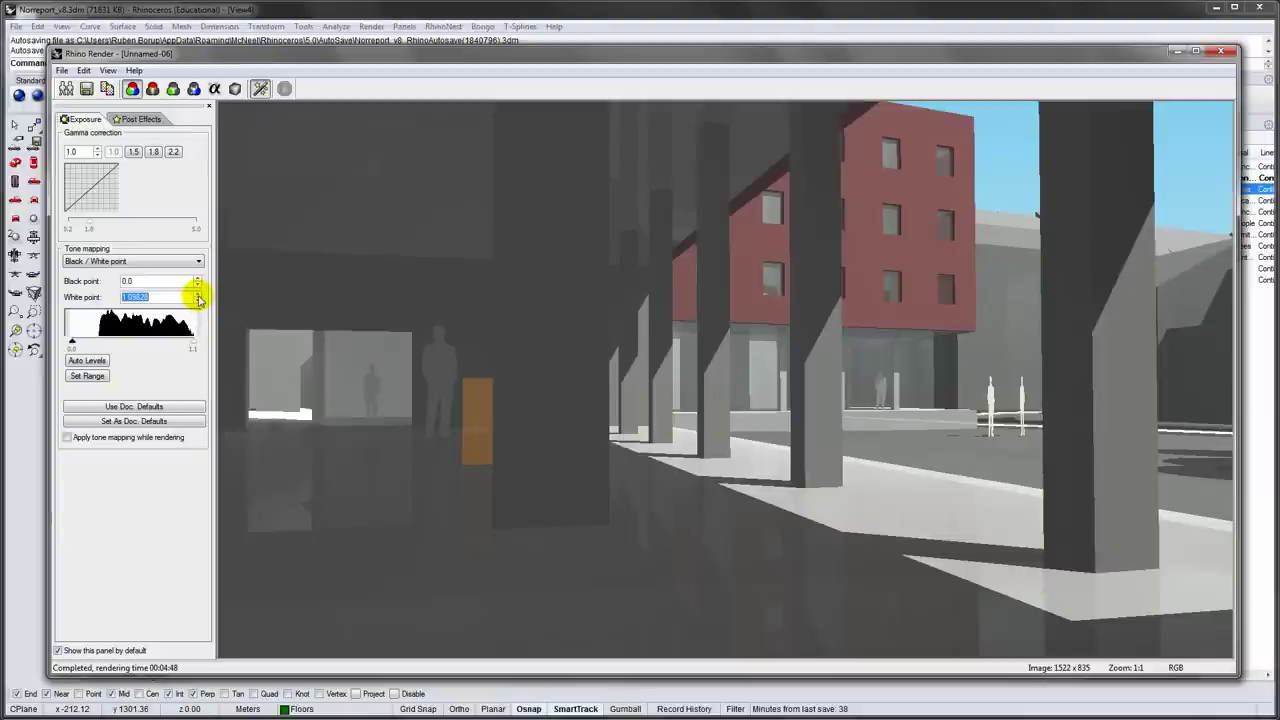
left_click(197, 293)
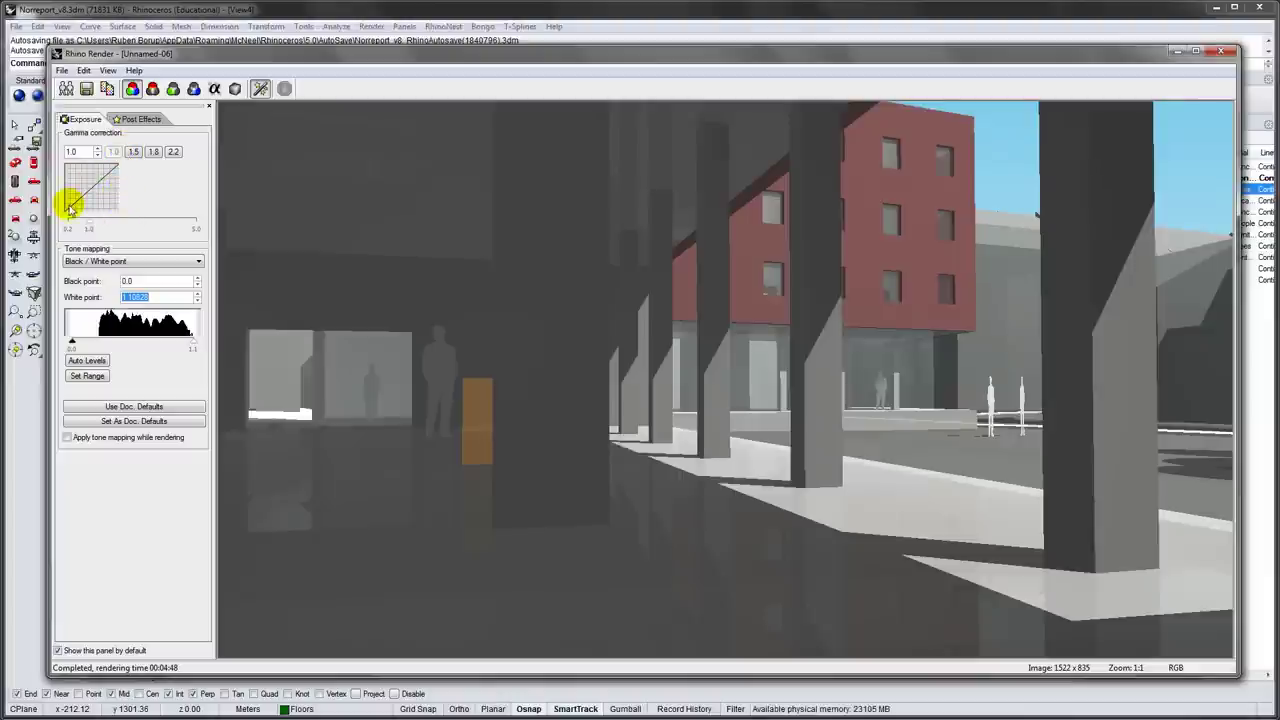
- Set the render's gamma to 2.49482 and raise the black point to 0.46632
left_click(131, 151)
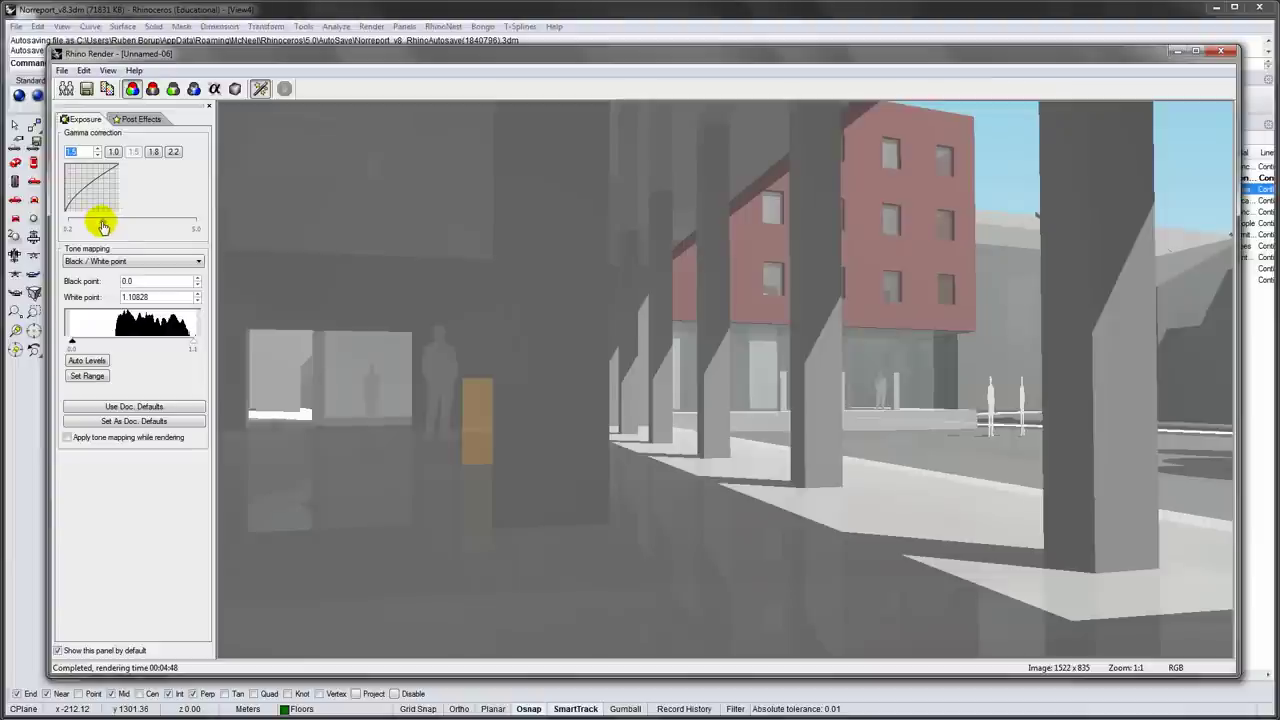
left_click_drag(102, 226, 130, 226)
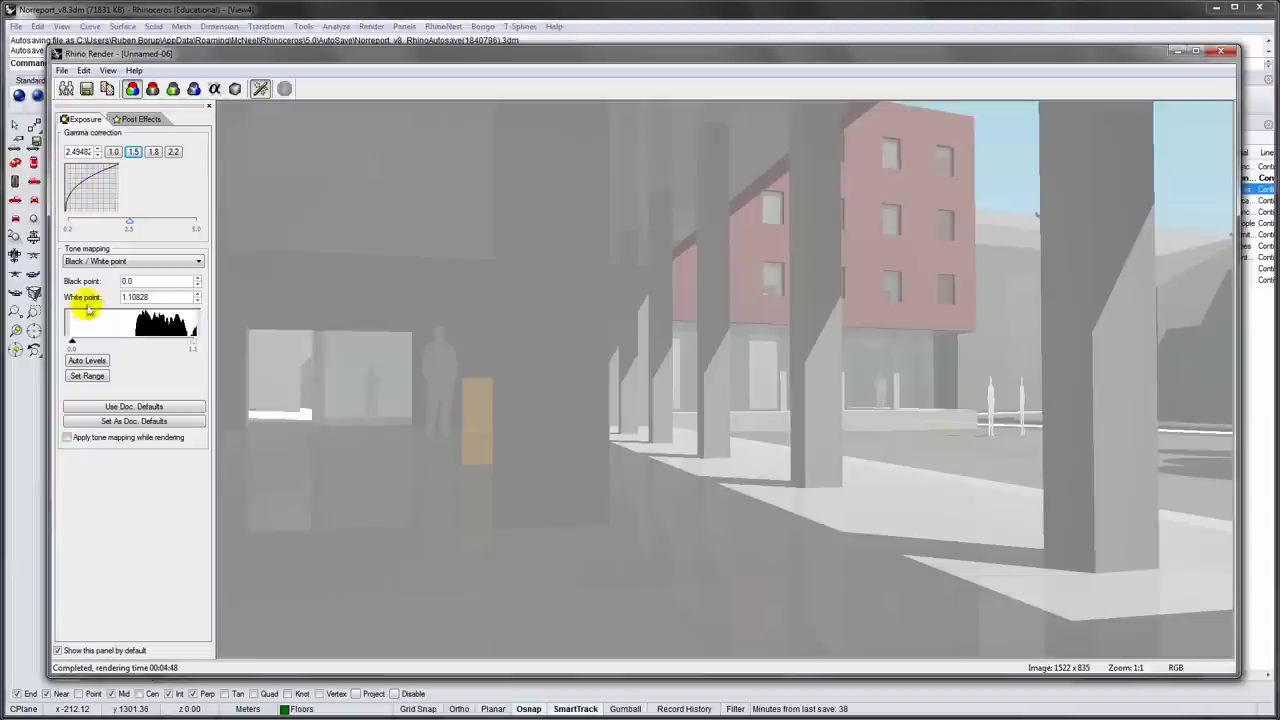
left_click_drag(71, 341, 124, 346)
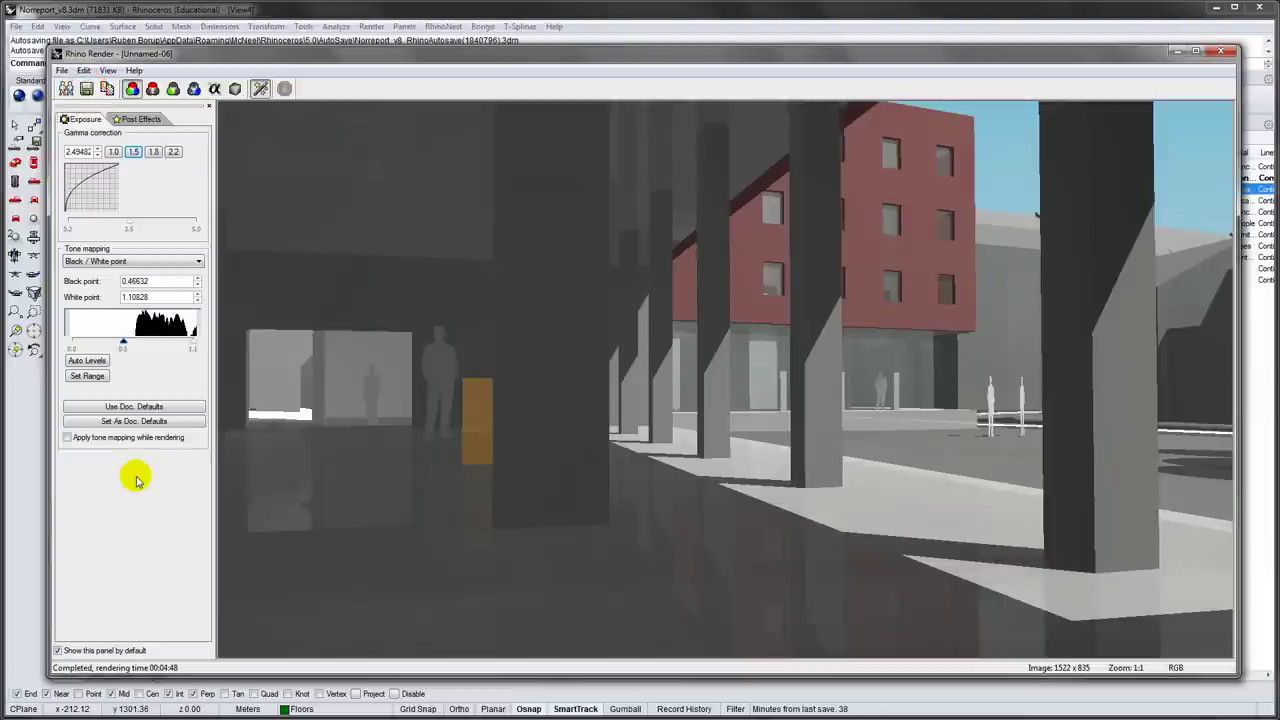
- Close the render window and list the saved named views with NamedView
left_click(1221, 51)
type("NamedView")
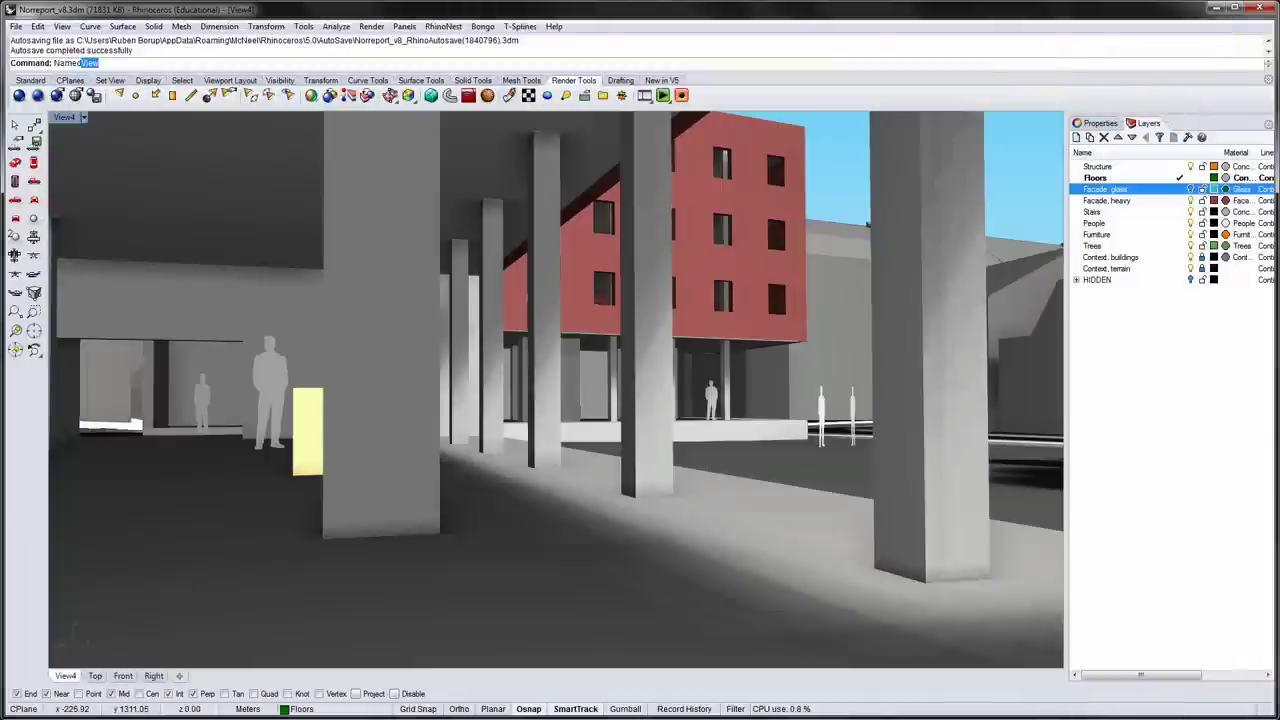
key("Return")
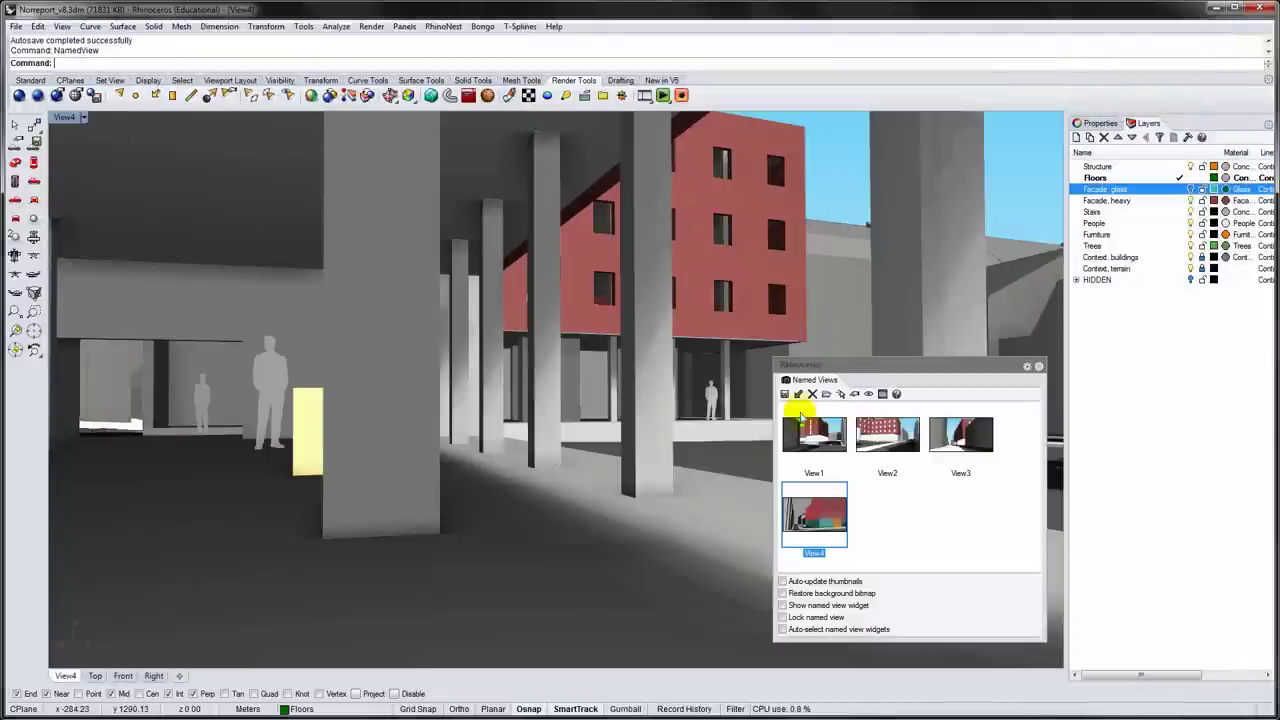